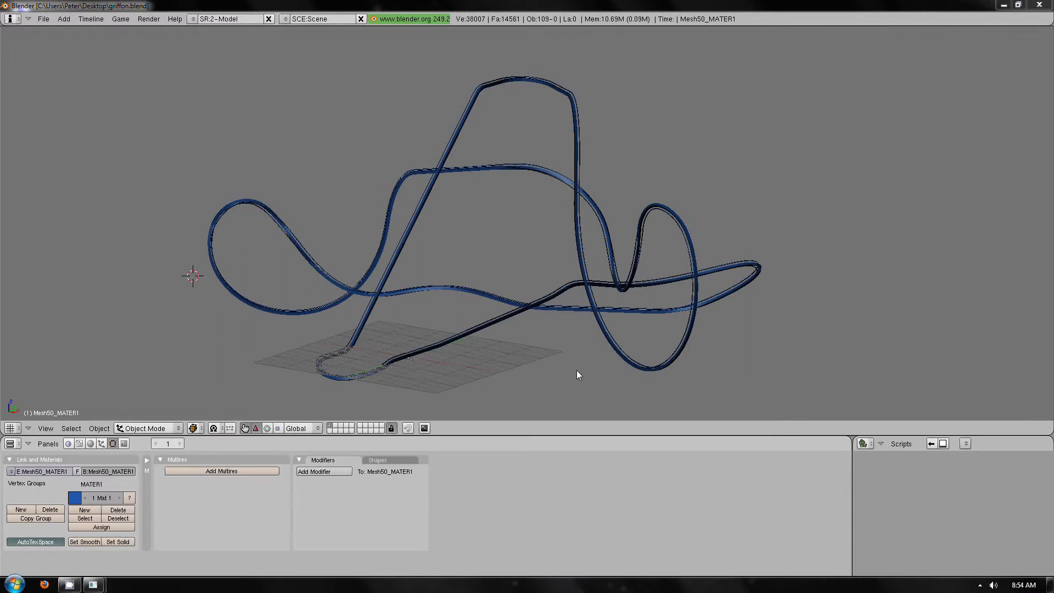
Step: Zoom in on the track's U-turn beside the grid and select the curved Mesh01_MATER1 section
{"action": "middle_click_drag", "start_coordinate": [637, 368], "coordinate": [420, 312]}
{"action": "scroll", "coordinate": [420, 311], "scroll_direction": "up", "scroll_amount": 3}
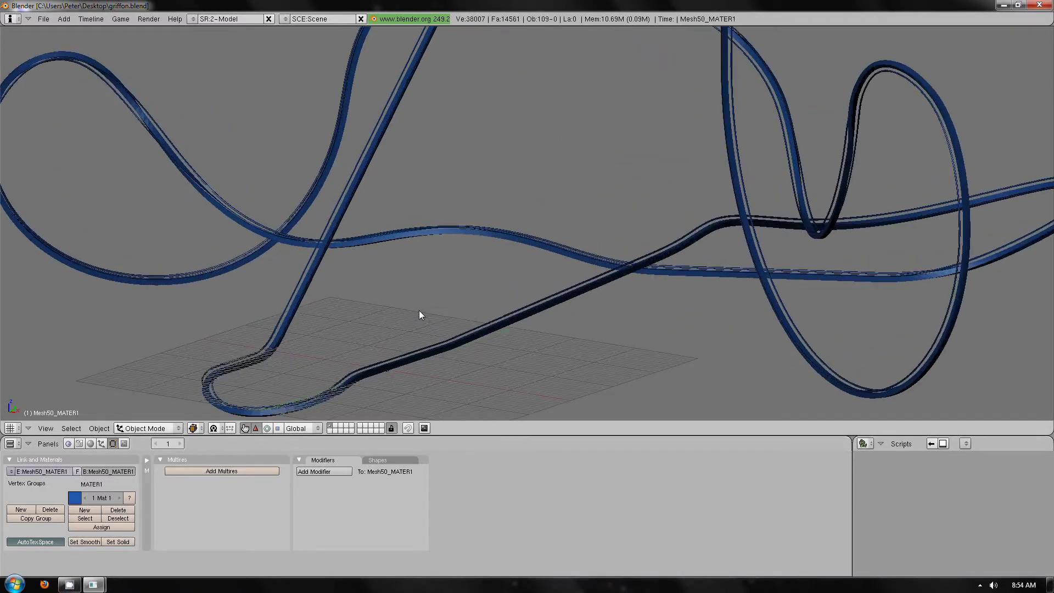
{"action": "middle_click_drag", "start_coordinate": [414, 378], "coordinate": [390, 344]}
{"action": "middle_click_drag", "start_coordinate": [499, 357], "coordinate": [459, 371]}
{"action": "middle_click_drag", "start_coordinate": [572, 353], "coordinate": [630, 267]}
{"action": "scroll", "coordinate": [450, 350], "scroll_direction": "up", "scroll_amount": 2}
{"action": "scroll", "coordinate": [406, 373], "scroll_direction": "up", "scroll_amount": 3}
{"action": "middle_click_drag", "start_coordinate": [406, 373], "coordinate": [607, 269], "text": "shift"}
{"action": "middle_click_drag", "start_coordinate": [500, 343], "coordinate": [476, 294]}
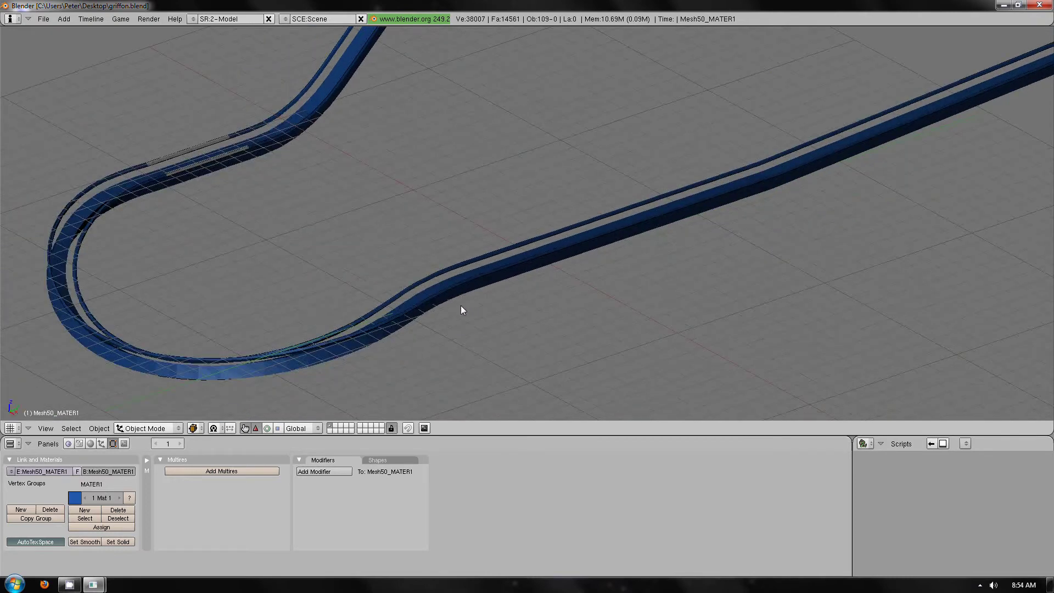
{"action": "right_click", "coordinate": [466, 300]}
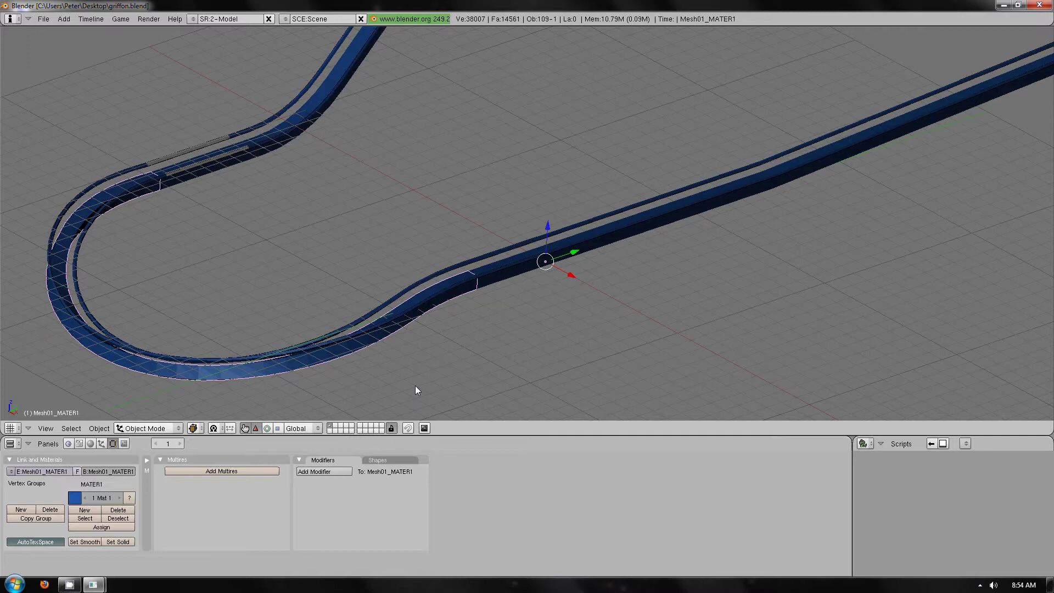
Step: Delete the blue material from Mesh01_MATER1, leaving it with 0 material slots
{"action": "left_click", "coordinate": [324, 472]}
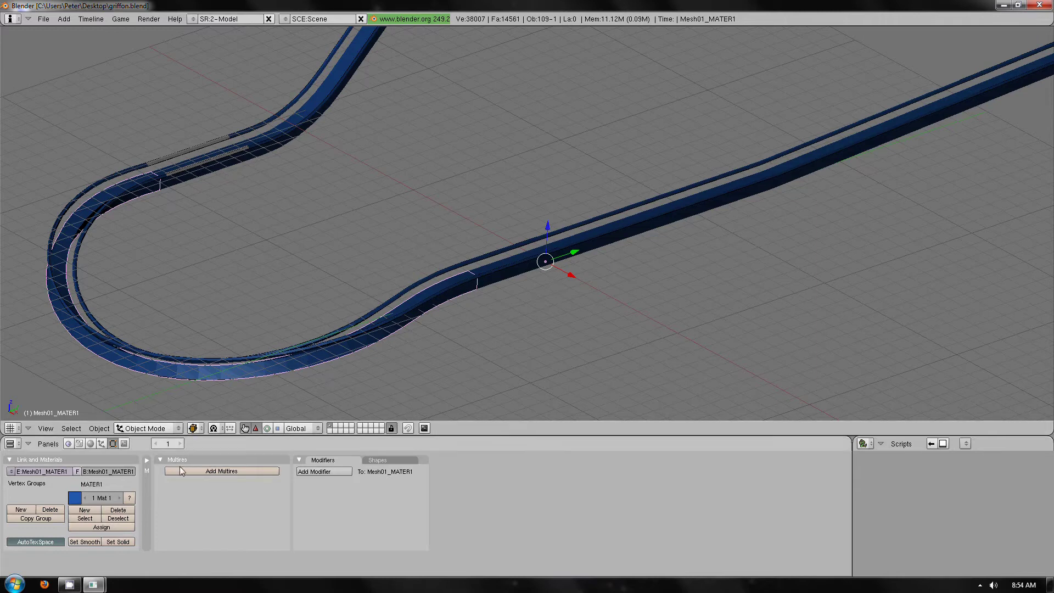
{"action": "left_click", "coordinate": [126, 510]}
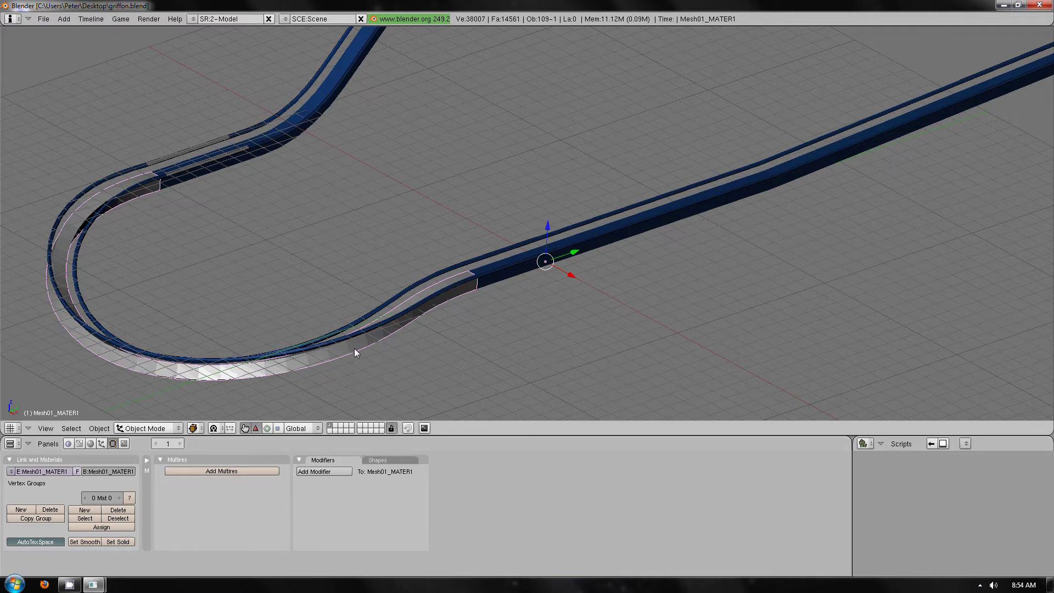
Step: Add and apply an EdgeSplit modifier on S0000S00_1_MATER1, then delete its blue material
{"action": "right_click", "coordinate": [486, 279]}
{"action": "left_click", "coordinate": [324, 471]}
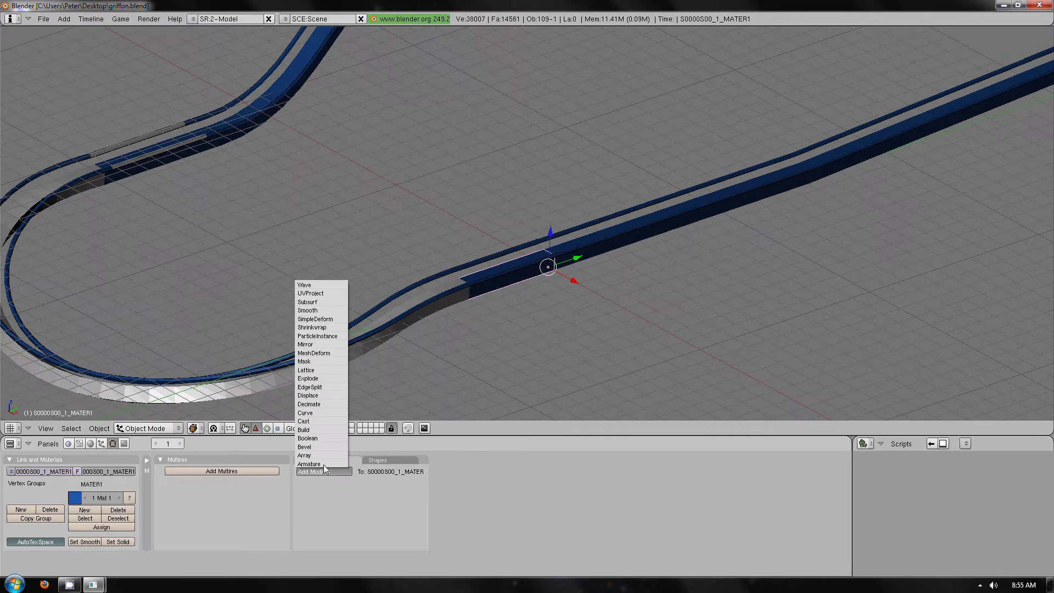
{"action": "left_click", "coordinate": [309, 387]}
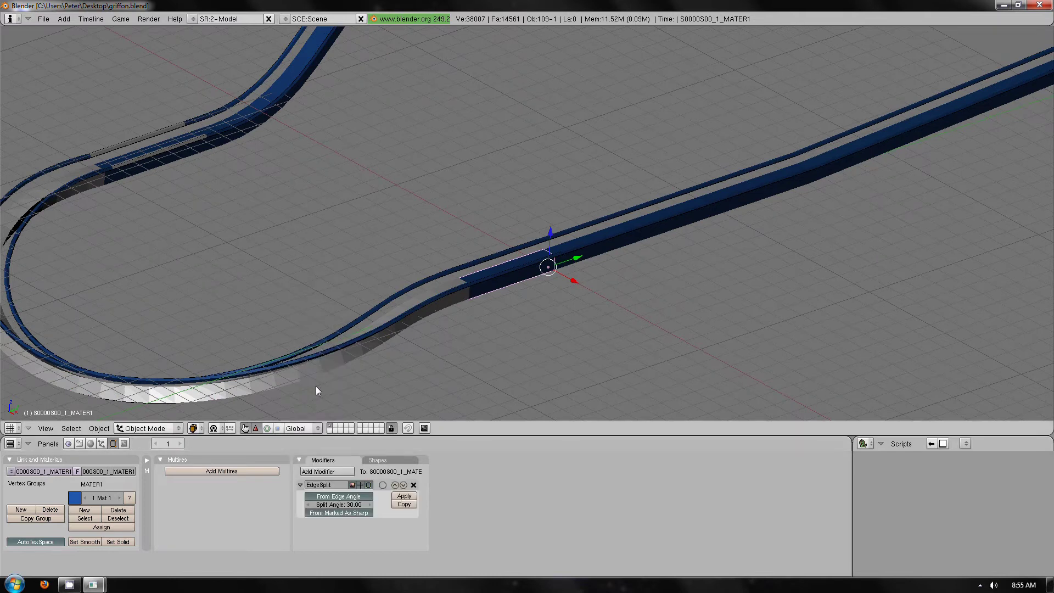
{"action": "left_click", "coordinate": [405, 496]}
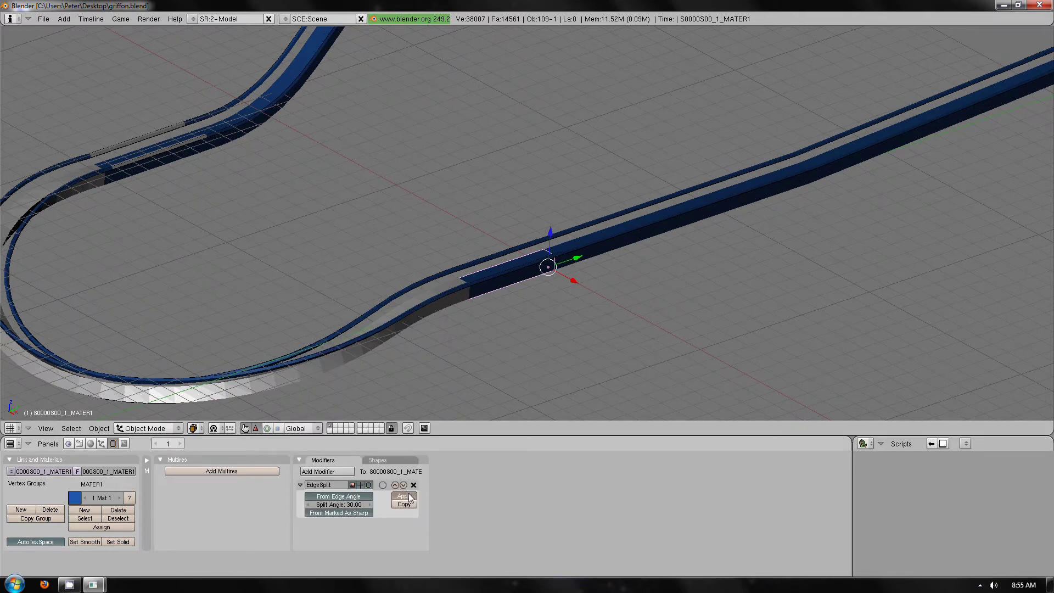
{"action": "left_click", "coordinate": [126, 512]}
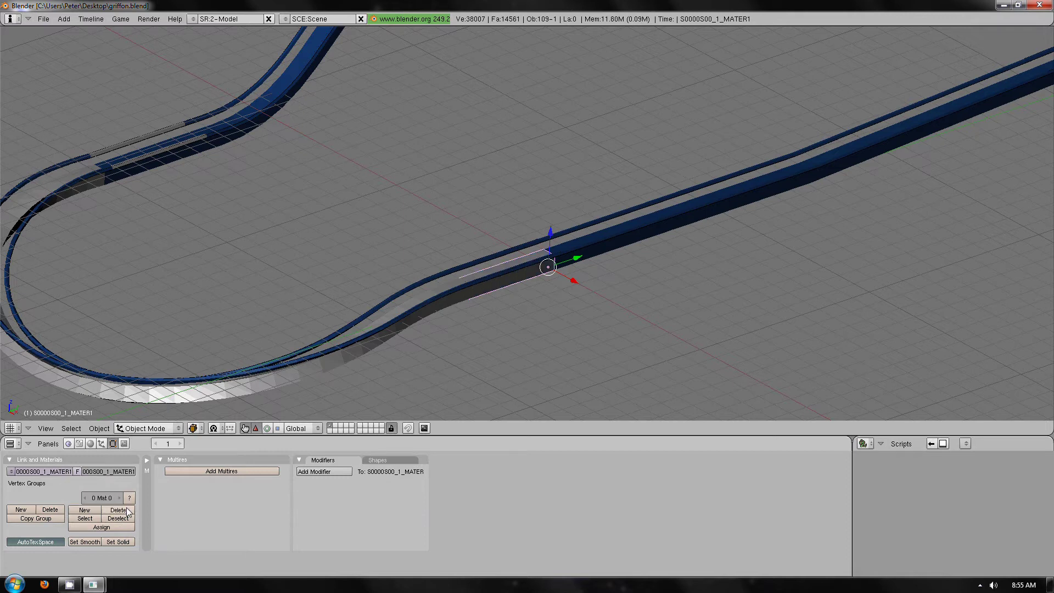
Step: Remove the blue material from Mesh78_MATER1 and enter Edit Mode on it
{"action": "right_click", "coordinate": [588, 248]}
{"action": "left_click", "coordinate": [325, 472]}
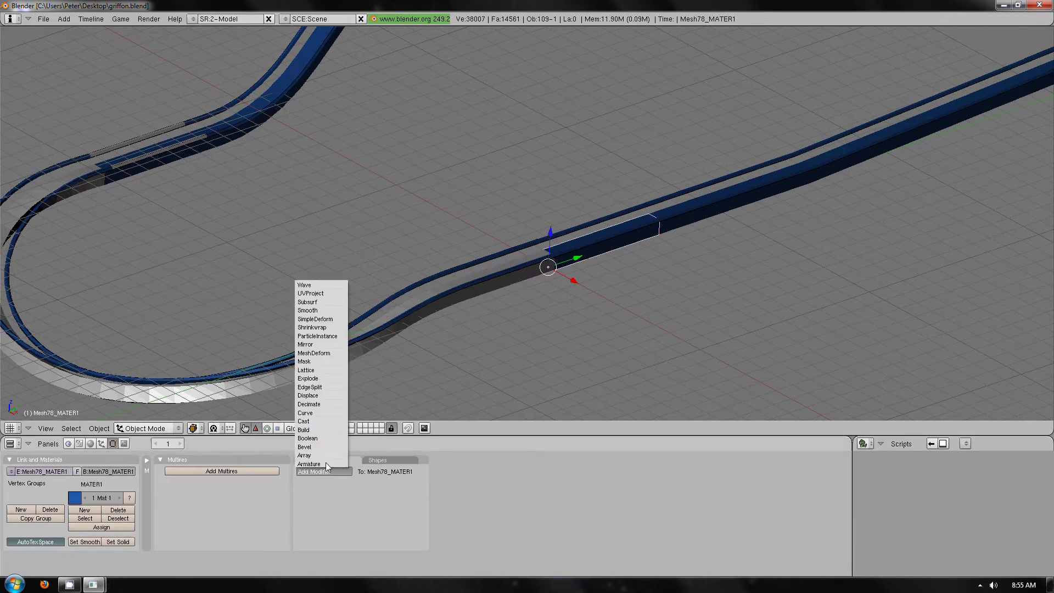
{"action": "key", "text": "Escape"}
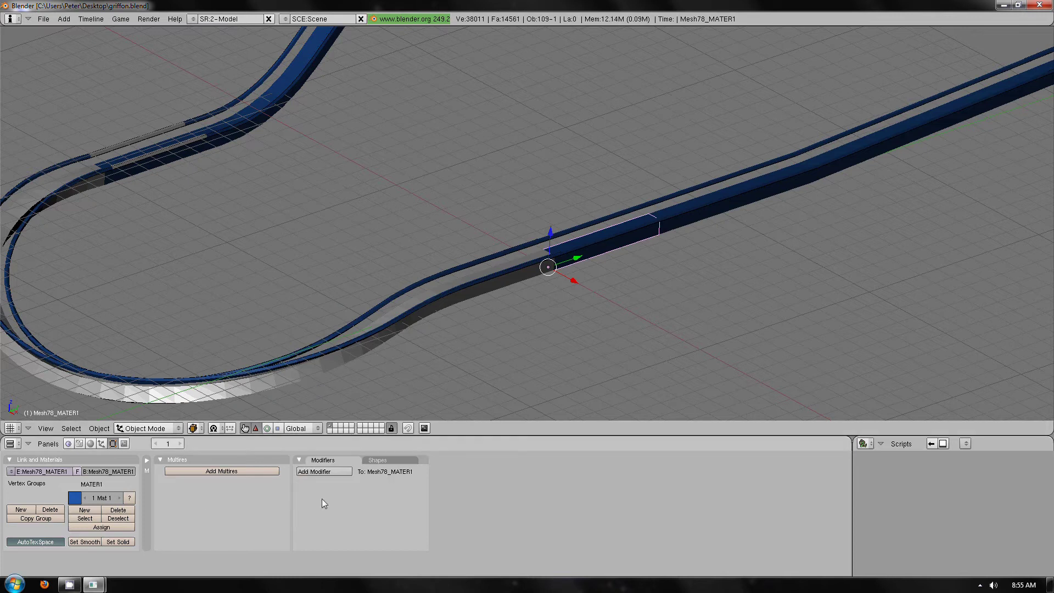
{"action": "left_click", "coordinate": [124, 510]}
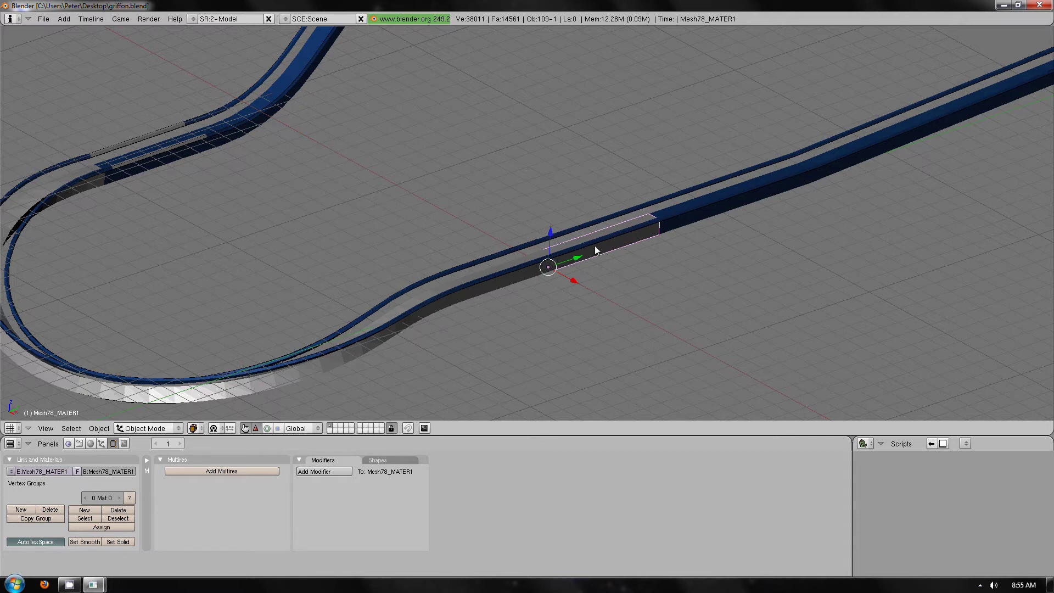
{"action": "key", "text": "Tab"}
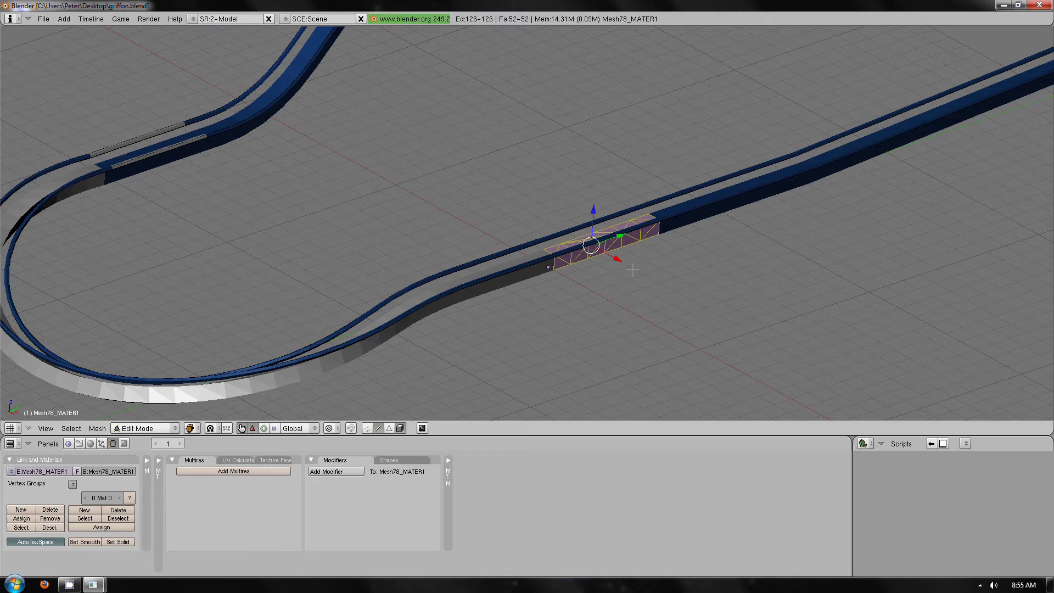
Step: Remove doubles and convert triangles to quads on Mesh78_MATER1
{"action": "key", "text": "w"}
{"action": "left_click", "coordinate": [620, 323]}
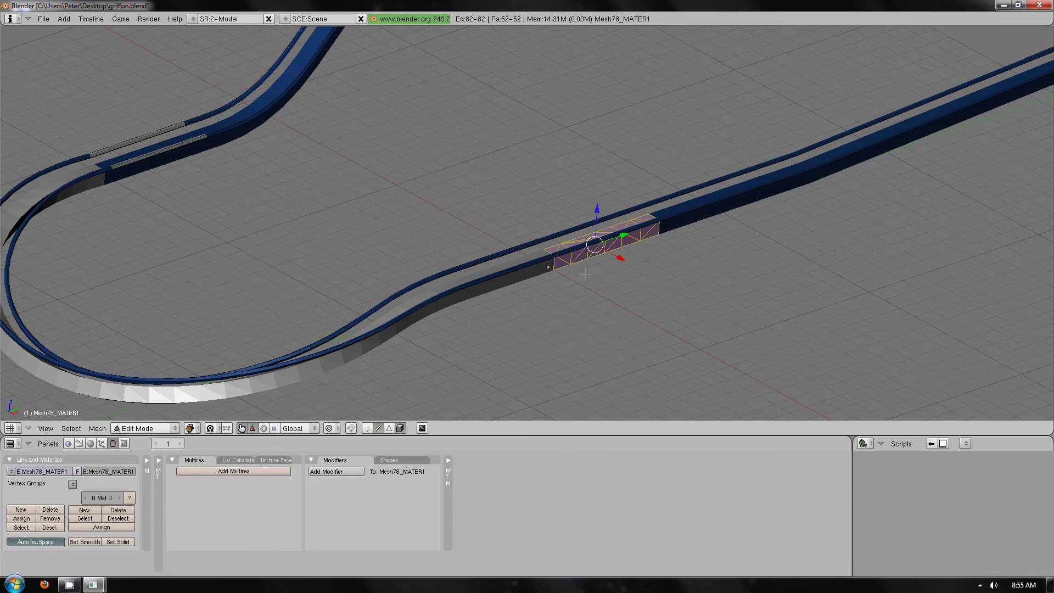
{"action": "key", "text": "alt+j"}
{"action": "key", "text": "Tab"}
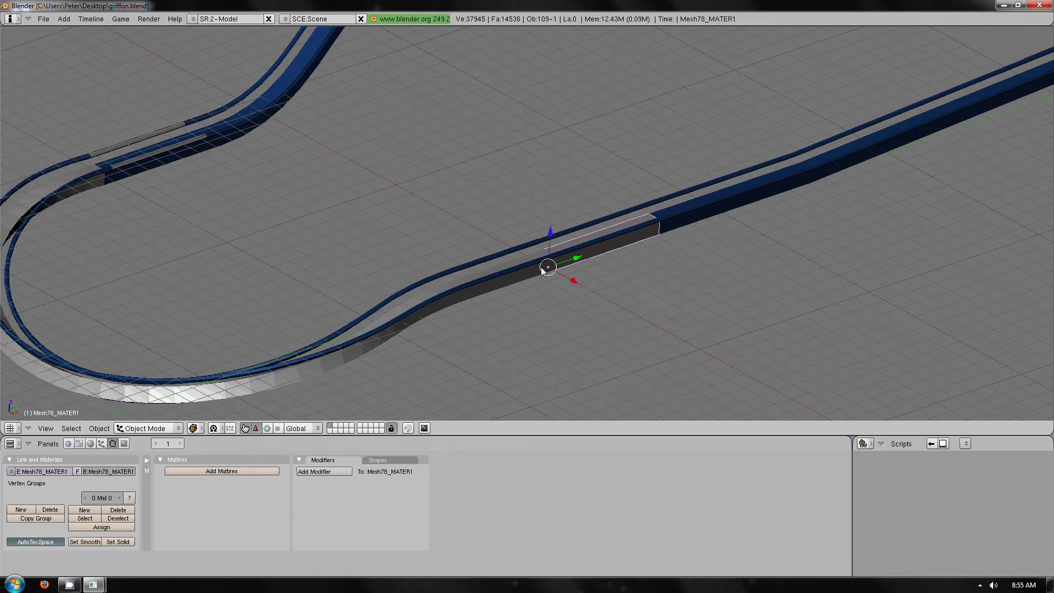
Step: Remove doubles and convert triangles to quads on the adjacent straight segment S0000S00_1
{"action": "right_click", "coordinate": [524, 271]}
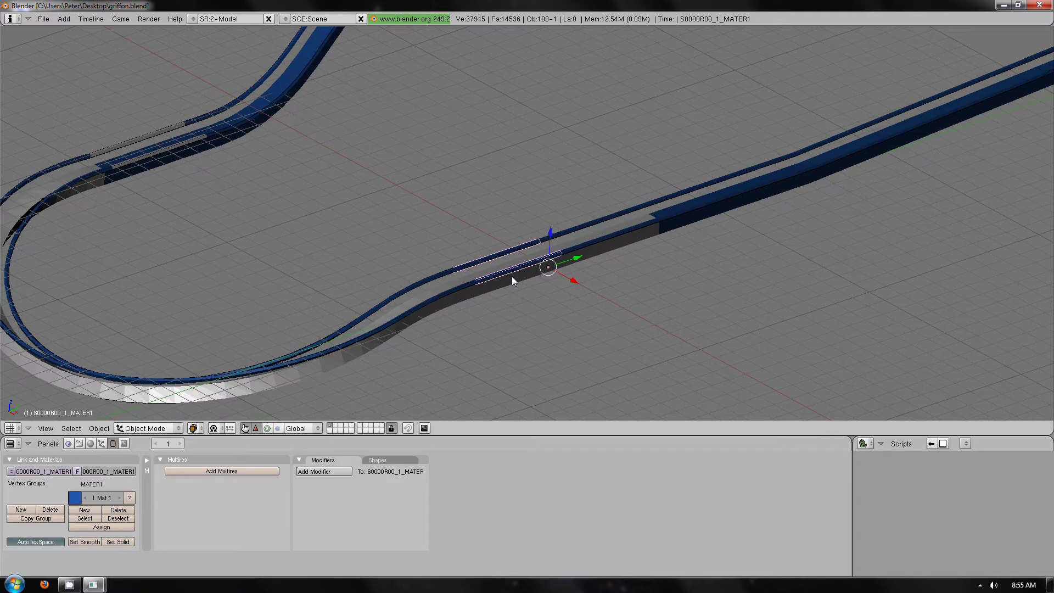
{"action": "key", "text": "Tab"}
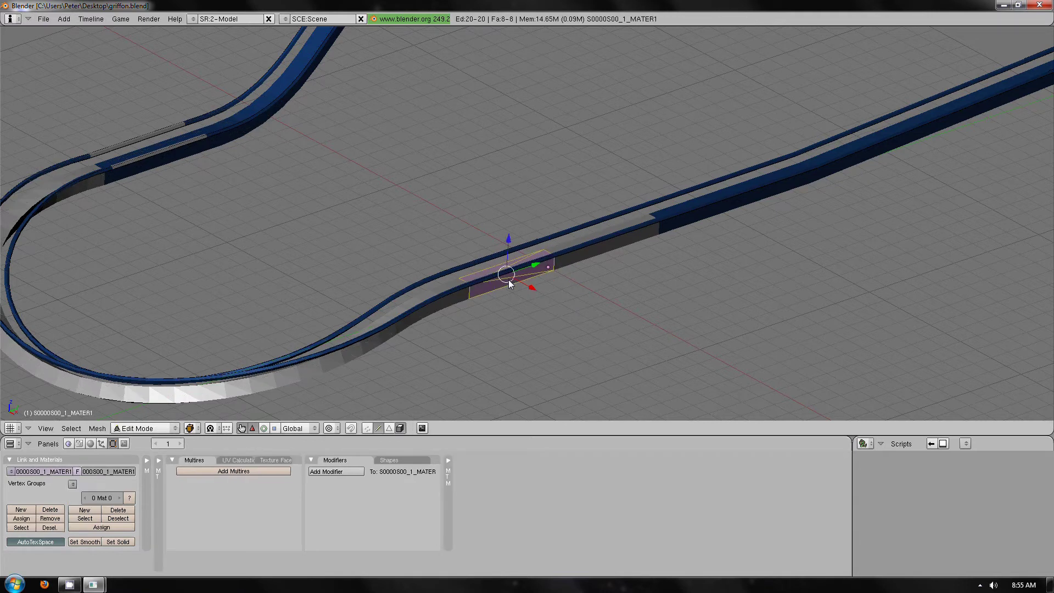
{"action": "key", "text": "w"}
{"action": "left_click", "coordinate": [508, 280]}
{"action": "key", "text": "alt+j"}
{"action": "key", "text": "Tab"}
Step: Remove doubles and convert triangles to quads on the curved Mesh01_MATER1 section
{"action": "right_click", "coordinate": [459, 305]}
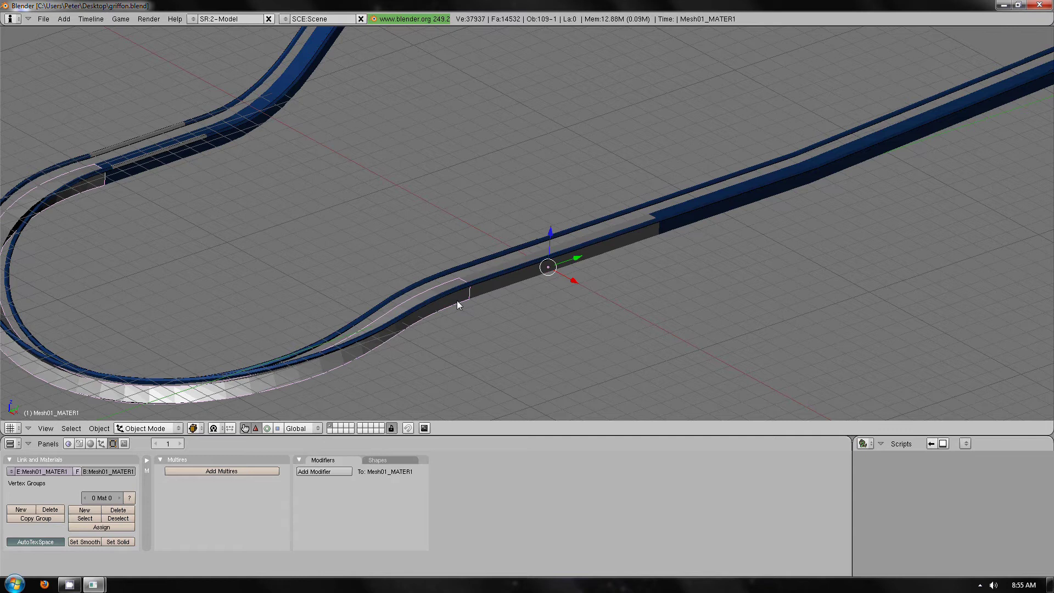
{"action": "key", "text": "Tab"}
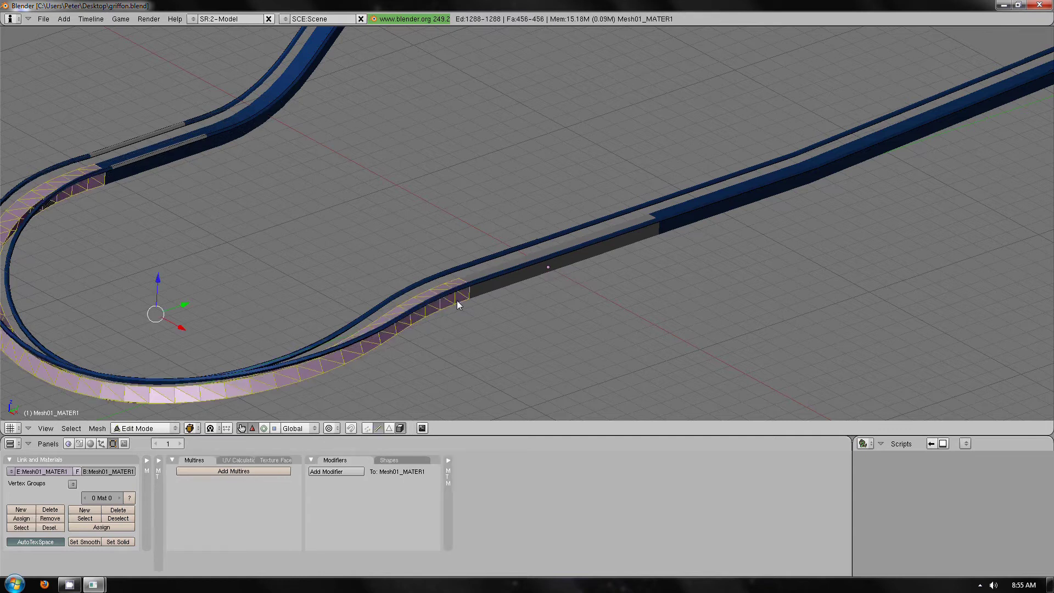
{"action": "key", "text": "w"}
{"action": "left_click", "coordinate": [457, 300]}
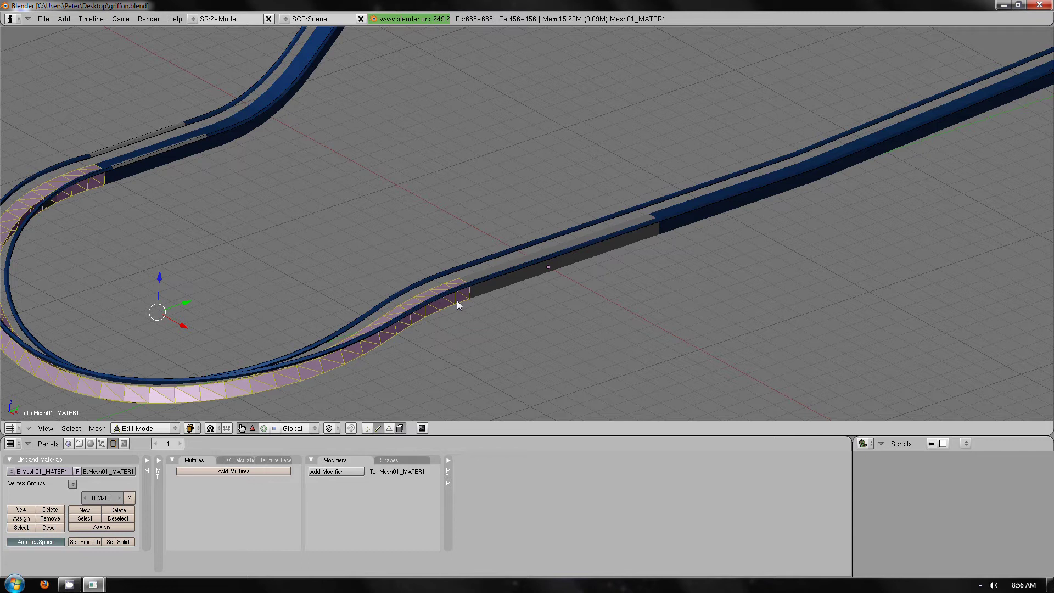
{"action": "key", "text": "alt+j"}
{"action": "key", "text": "Tab"}
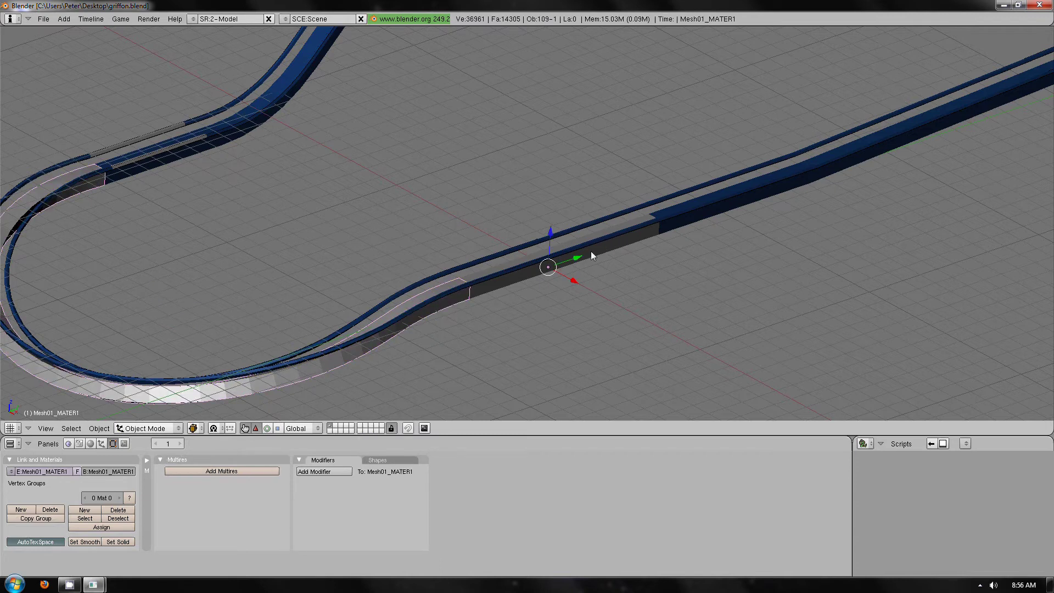
{"action": "middle_click_drag", "start_coordinate": [207, 153], "coordinate": [199, 207], "text": "shift"}
{"action": "right_click", "coordinate": [171, 210]}
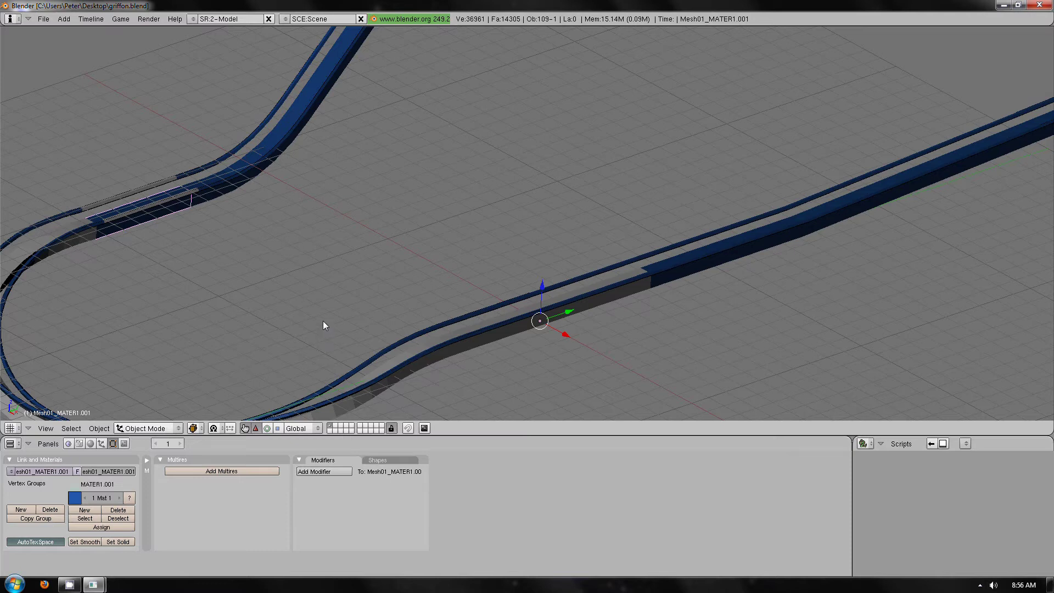
Step: Remove doubles from the current piece and Mesh12, then add and apply an EdgeSplit modifier
{"action": "key", "text": "w"}
{"action": "left_click", "coordinate": [215, 242]}
{"action": "right_click", "coordinate": [299, 107], "text": "shift"}
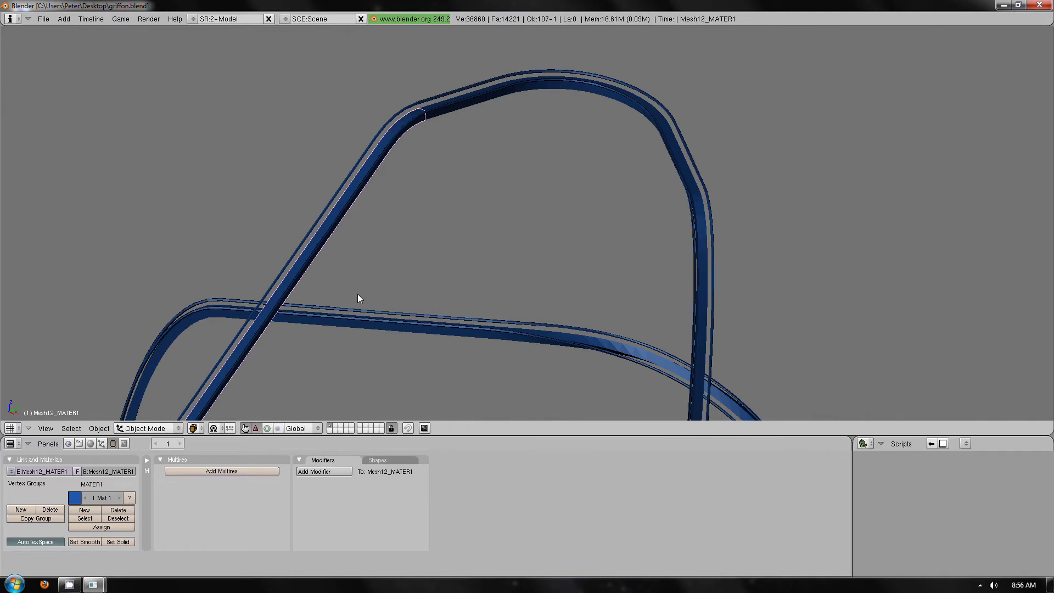
{"action": "key", "text": "w"}
{"action": "left_click", "coordinate": [326, 284]}
{"action": "key", "text": "Tab"}
{"action": "left_click", "coordinate": [324, 471]}
{"action": "left_click", "coordinate": [323, 376]}
{"action": "left_click", "coordinate": [405, 495]}
Step: Clean up Mesh03_MATER1: remove doubles, apply EdgeSplit and delete its blue material
{"action": "right_click", "coordinate": [445, 110]}
{"action": "key", "text": "Tab"}
{"action": "key", "text": "w"}
{"action": "left_click", "coordinate": [450, 211]}
{"action": "key", "text": "Tab"}
{"action": "left_click", "coordinate": [324, 471]}
{"action": "left_click", "coordinate": [321, 392]}
{"action": "left_click", "coordinate": [404, 496]}
Step: Clean up strand Mesh03_MATER1.002: remove doubles, apply EdgeSplit, delete its blue material
{"action": "right_click", "coordinate": [351, 189]}
{"action": "key", "text": "Tab"}
{"action": "right_click", "coordinate": [704, 218]}
{"action": "right_click", "coordinate": [701, 284]}
{"action": "key", "text": "Tab"}
{"action": "key", "text": "w"}
{"action": "left_click", "coordinate": [631, 286]}
{"action": "key", "text": "Tab"}
{"action": "left_click", "coordinate": [338, 471]}
{"action": "left_click", "coordinate": [324, 387]}
{"action": "left_click", "coordinate": [405, 495]}
{"action": "left_click", "coordinate": [122, 508]}
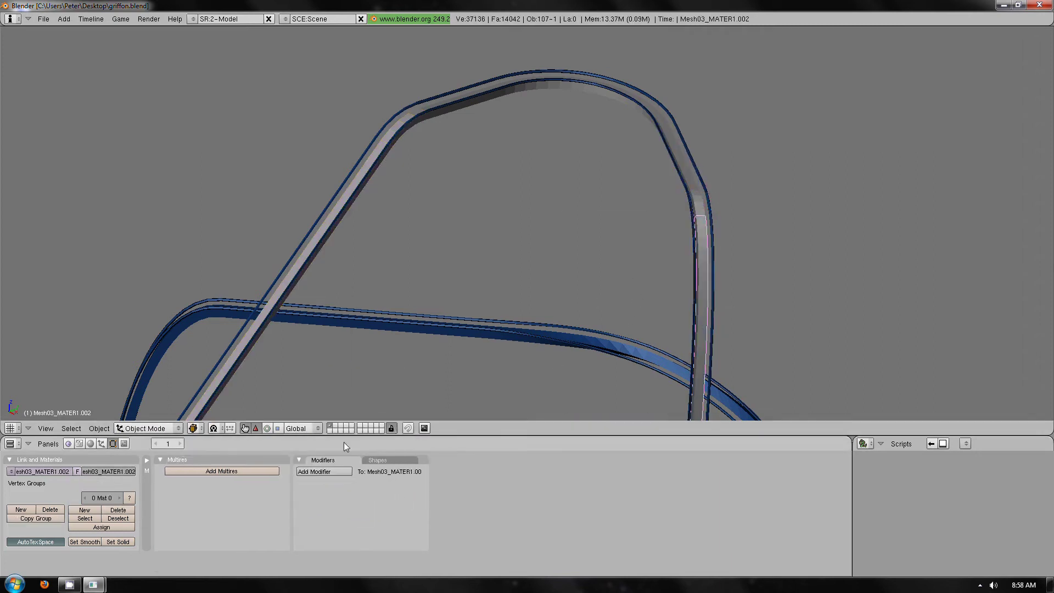
Step: Give Mesh21_MATER1 an applied EdgeSplit modifier and remove its blue material
{"action": "middle_click_drag", "start_coordinate": [779, 407], "coordinate": [634, 222], "text": "shift"}
{"action": "middle_click_drag", "start_coordinate": [707, 385], "coordinate": [625, 295]}
{"action": "right_click", "coordinate": [489, 285]}
{"action": "left_click", "coordinate": [120, 510]}
{"action": "left_click", "coordinate": [329, 472]}
{"action": "left_click", "coordinate": [326, 387]}
{"action": "left_click", "coordinate": [404, 495]}
{"action": "left_click", "coordinate": [324, 471]}
Step: Remove doubles from the next piece and add an EdgeSplit modifier
{"action": "key", "text": "Tab"}
Step: Clean up Mesh73_MATER1: remove doubles, apply EdgeSplit and delete its blue material
{"action": "key", "text": "Tab"}
{"action": "left_click", "coordinate": [328, 470]}
{"action": "left_click", "coordinate": [325, 388]}
{"action": "left_click", "coordinate": [403, 495]}
{"action": "middle_click_drag", "start_coordinate": [527, 308], "coordinate": [333, 348]}
{"action": "right_click", "coordinate": [332, 349]}
{"action": "key", "text": "Tab"}
{"action": "key", "text": "w"}
{"action": "left_click", "coordinate": [332, 350]}
Step: Remove doubles from Mesh70_MATER1 and delete its blue material
{"action": "key", "text": "Tab"}
{"action": "left_click", "coordinate": [323, 471]}
{"action": "left_click", "coordinate": [325, 388]}
{"action": "left_click", "coordinate": [404, 496]}
{"action": "left_click", "coordinate": [122, 509]}
{"action": "right_click", "coordinate": [451, 115]}
{"action": "key", "text": "Tab"}
{"action": "key", "text": "w"}
{"action": "left_click", "coordinate": [451, 114]}
Step: On the next rail piece, add an EdgeSplit modifier and delete its blue material
{"action": "key", "text": "Tab"}
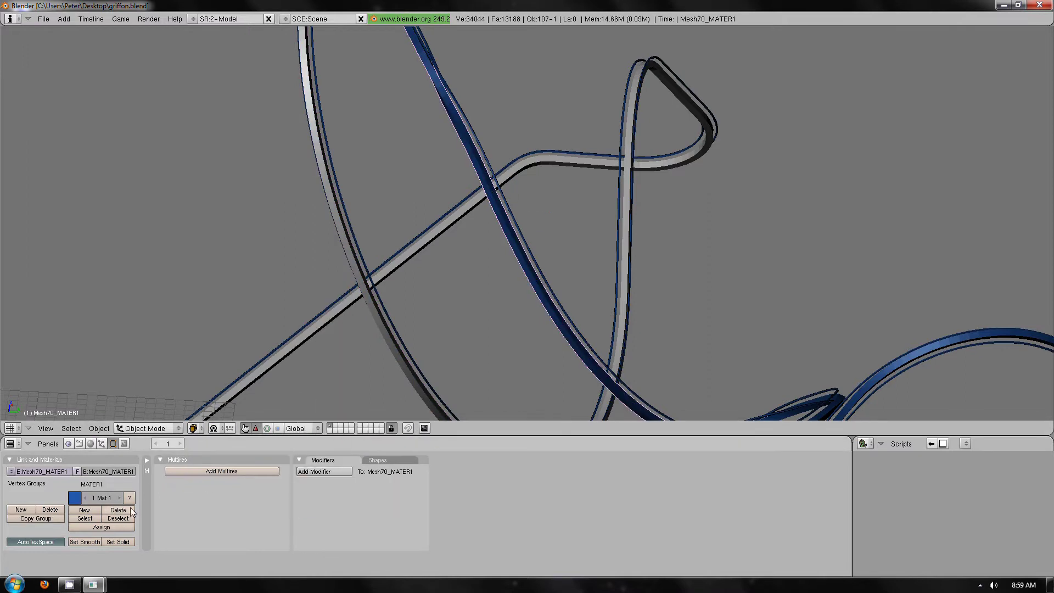
{"action": "left_click", "coordinate": [129, 509]}
{"action": "middle_click_drag", "start_coordinate": [631, 352], "coordinate": [406, 216], "text": "shift"}
{"action": "right_click", "coordinate": [534, 312]}
{"action": "key", "text": "Tab"}
{"action": "key", "text": "w"}
{"action": "left_click", "coordinate": [533, 312]}
Step: Remove doubles from Mesh27 and apply an EdgeSplit modifier to it
{"action": "key", "text": "Tab"}
{"action": "left_click", "coordinate": [322, 472]}
{"action": "key", "text": "w"}
{"action": "left_click", "coordinate": [414, 353]}
Step: Remove doubles from Mesh30, then add EdgeSplit to Mesh33 and delete its blue material
{"action": "key", "text": "Tab"}
{"action": "left_click", "coordinate": [326, 472]}
{"action": "left_click", "coordinate": [325, 388]}
{"action": "left_click", "coordinate": [404, 496]}
{"action": "right_click", "coordinate": [335, 396]}
Step: Remove doubles from Mesh36 and add and apply an EdgeSplit modifier
{"action": "key", "text": "Tab"}
{"action": "key", "text": "w"}
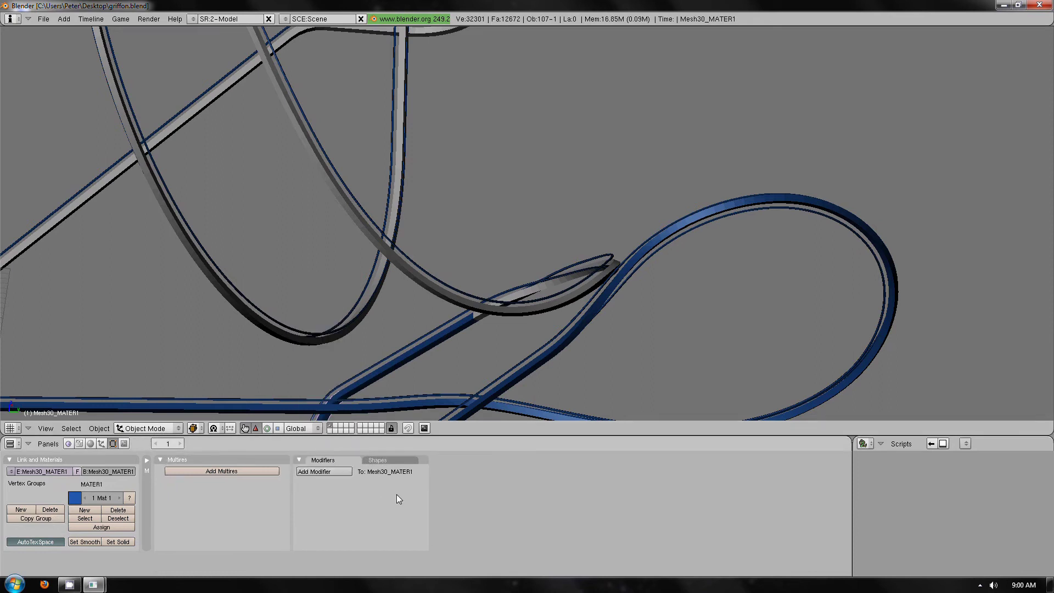
{"action": "scroll", "coordinate": [394, 403], "scroll_direction": "down", "scroll_amount": 3}
{"action": "right_click", "coordinate": [394, 403]}
{"action": "left_click", "coordinate": [324, 472]}
{"action": "left_click", "coordinate": [337, 388]}
{"action": "left_click", "coordinate": [124, 510]}
{"action": "right_click", "coordinate": [473, 245]}
{"action": "key", "text": "Tab"}
{"action": "key", "text": "w"}
{"action": "left_click", "coordinate": [375, 369]}
{"action": "key", "text": "Tab"}
{"action": "left_click", "coordinate": [326, 472]}
{"action": "left_click", "coordinate": [333, 387]}
{"action": "left_click", "coordinate": [407, 498]}
Step: Clean up Mesh39 and the following piece: EdgeSplit, blue material deleted, doubles removed
{"action": "right_click", "coordinate": [525, 372]}
{"action": "left_click", "coordinate": [326, 471]}
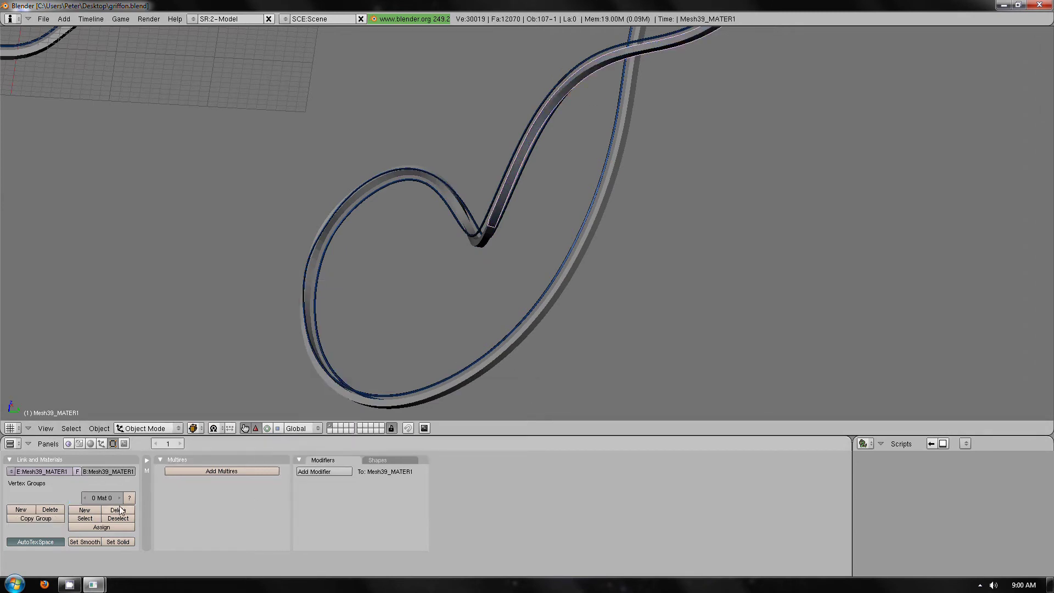
{"action": "left_click", "coordinate": [120, 511]}
{"action": "key", "text": "Tab"}
Step: Apply EdgeSplit to Mesh45, delete its blue material and remove doubles
{"action": "key", "text": "Tab"}
{"action": "left_click", "coordinate": [325, 471]}
{"action": "left_click", "coordinate": [334, 387]}
{"action": "left_click", "coordinate": [407, 498]}
{"action": "left_click", "coordinate": [121, 510]}
{"action": "right_click", "coordinate": [545, 215]}
{"action": "key", "text": "Tab"}
{"action": "key", "text": "Tab"}
{"action": "left_click", "coordinate": [325, 472]}
{"action": "left_click", "coordinate": [332, 389]}
{"action": "left_click", "coordinate": [407, 498]}
{"action": "left_click", "coordinate": [119, 510]}
{"action": "right_click", "coordinate": [470, 359]}
{"action": "key", "text": "Tab"}
{"action": "key", "text": "Tab"}
Step: Clean up strand Mesh51: remove doubles, apply EdgeSplit, delete its blue material
{"action": "right_click", "coordinate": [187, 350]}
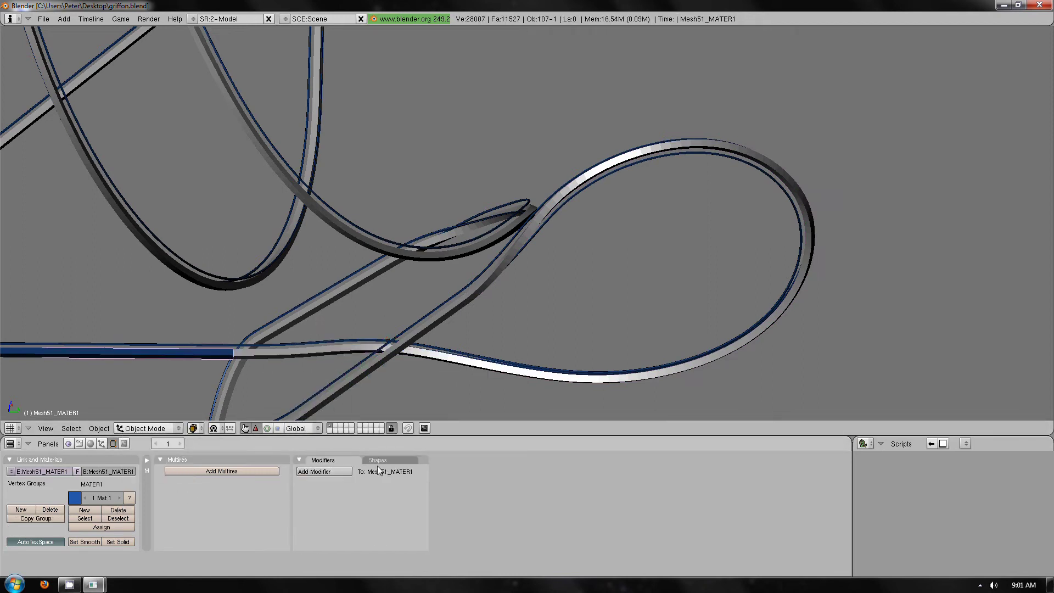
{"action": "key", "text": "Tab"}
{"action": "key", "text": "w"}
{"action": "left_click", "coordinate": [365, 374]}
{"action": "left_click", "coordinate": [324, 471]}
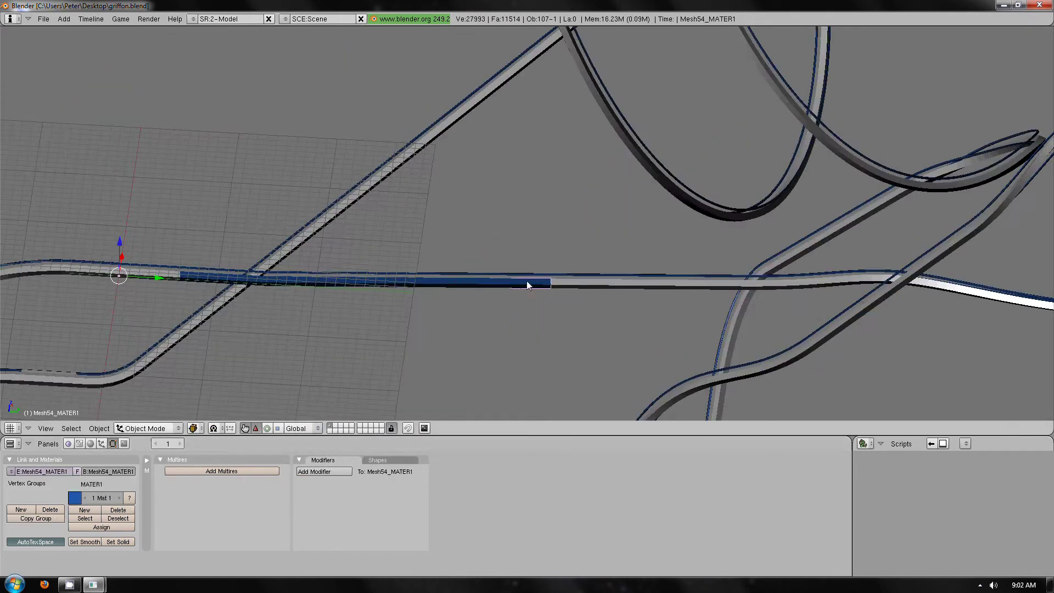
{"action": "key", "text": "Tab"}
{"action": "key", "text": "w"}
{"action": "left_click", "coordinate": [322, 369]}
{"action": "key", "text": "Tab"}
{"action": "left_click", "coordinate": [328, 473]}
Step: Clean up Mesh60 and Mesh63 (doubles, EdgeSplit, blue material), then select Mesh66_MATER1
{"action": "left_click", "coordinate": [120, 510]}
{"action": "right_click", "coordinate": [379, 283]}
{"action": "key", "text": "Tab"}
{"action": "key", "text": "Tab"}
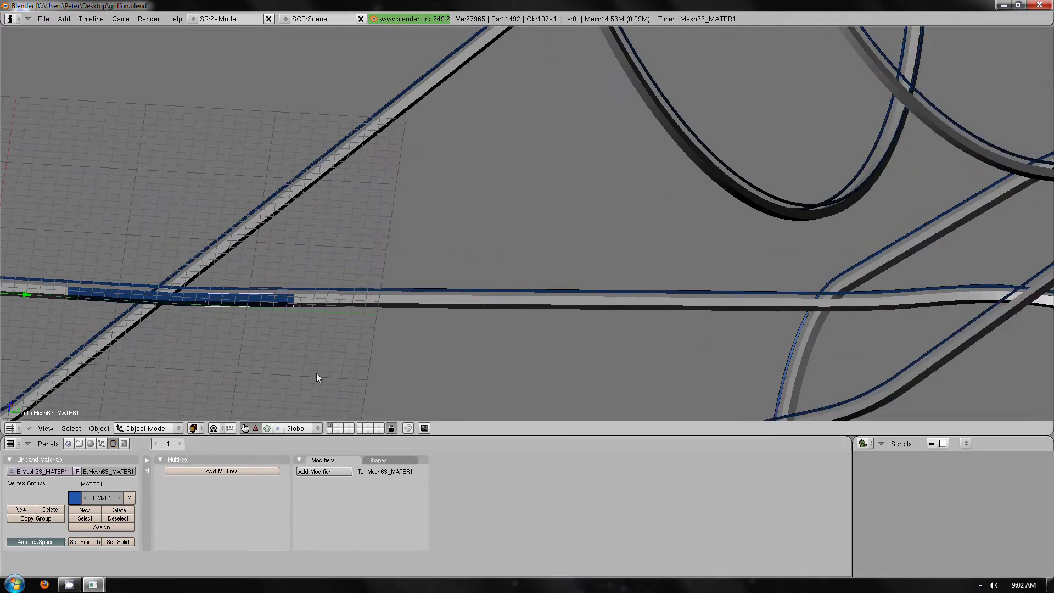
{"action": "key", "text": "Tab"}
{"action": "key", "text": "w"}
{"action": "left_click", "coordinate": [316, 373]}
{"action": "key", "text": "Tab"}
{"action": "left_click", "coordinate": [316, 474]}
{"action": "left_click", "coordinate": [405, 495]}
{"action": "left_click", "coordinate": [118, 510]}
{"action": "right_click", "coordinate": [192, 295]}
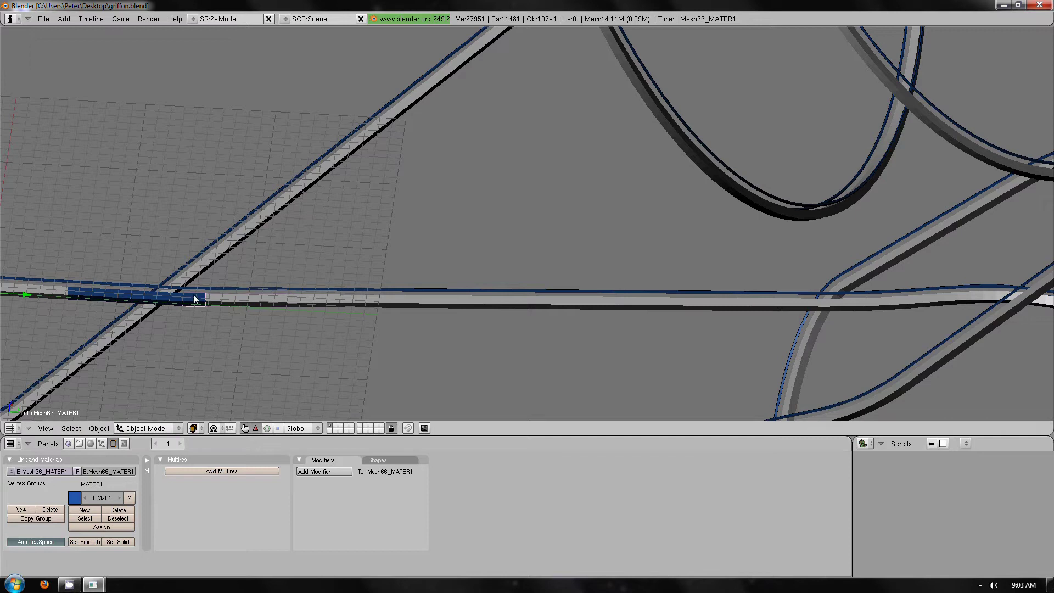
{"action": "right_click", "coordinate": [193, 299]}
{"action": "key", "text": "Tab"}
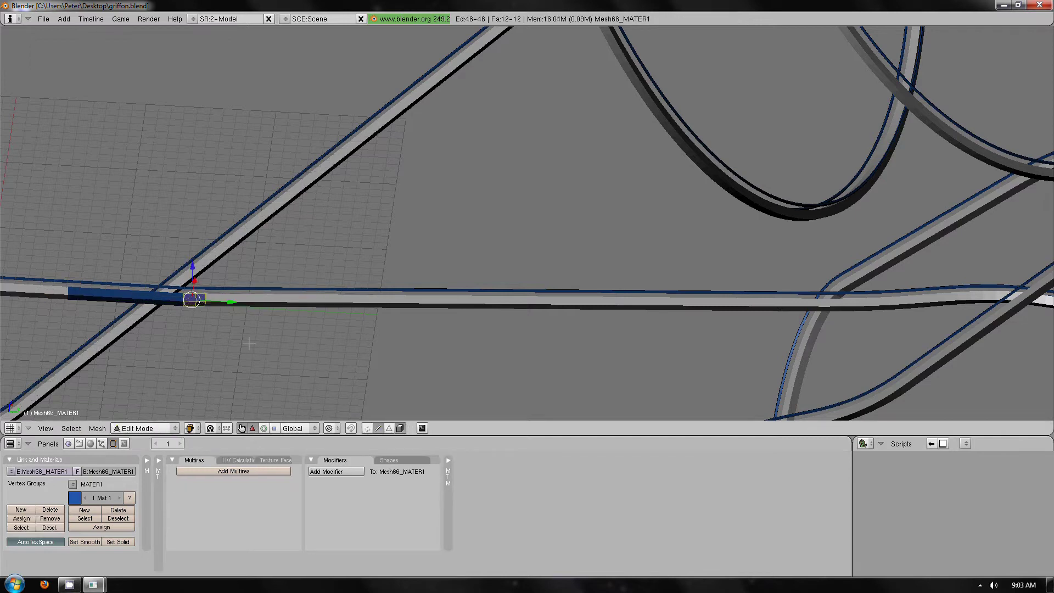
Step: Remove doubles on the first blue rail piece, apply an EdgeSplit modifier, and delete its blue material
{"action": "key", "text": "w"}
{"action": "left_click", "coordinate": [248, 344]}
{"action": "key", "text": "Tab"}
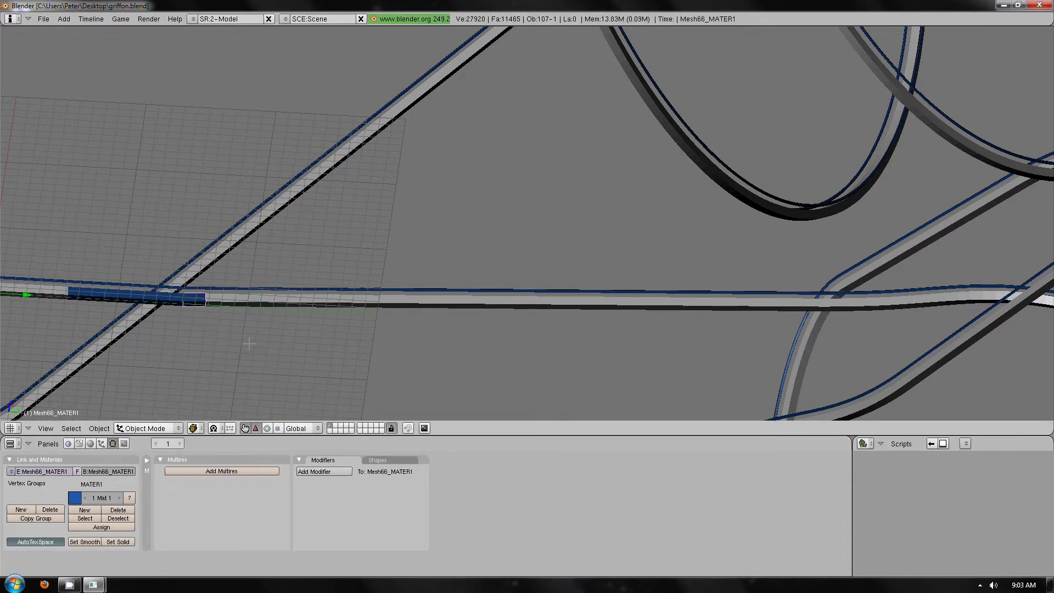
{"action": "left_click", "coordinate": [341, 473]}
{"action": "left_click", "coordinate": [325, 387]}
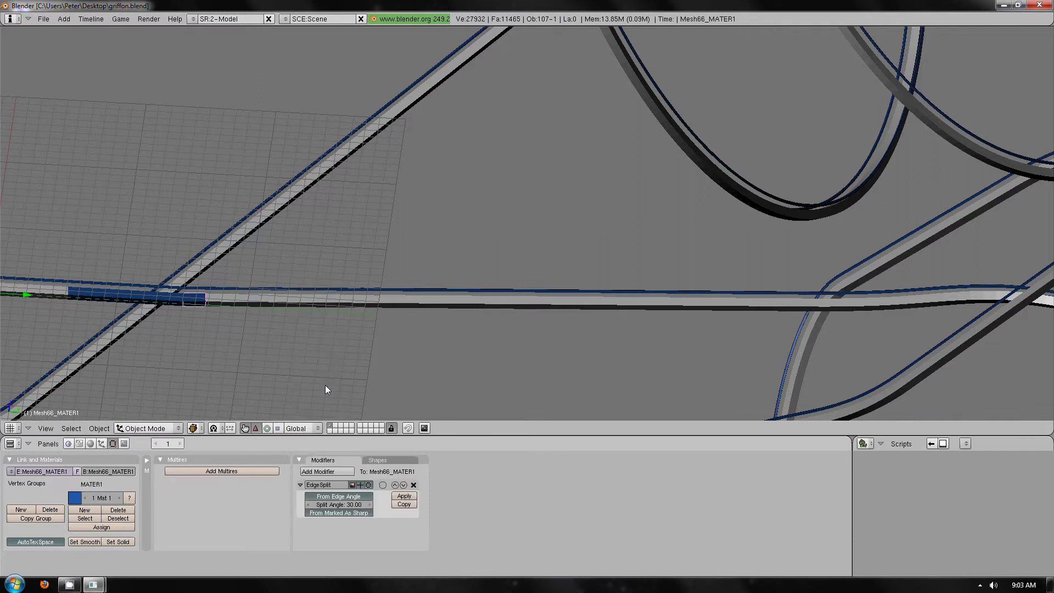
{"action": "left_click", "coordinate": [408, 495]}
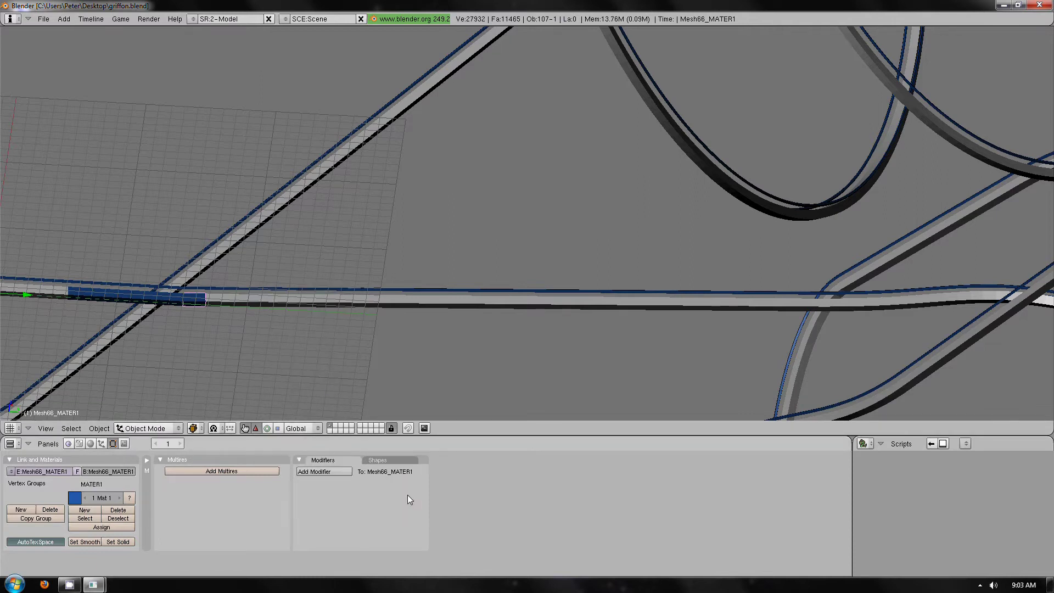
{"action": "left_click", "coordinate": [118, 510]}
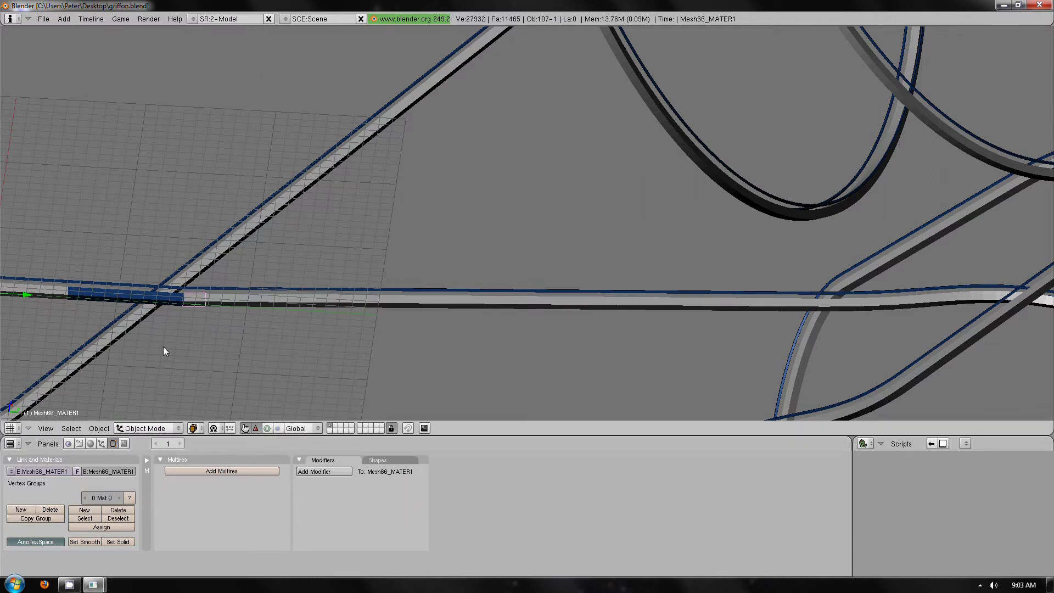
Step: Clean up Mesh69_MATER1 the same way: remove doubles, apply EdgeSplit, delete its blue material
{"action": "scroll", "coordinate": [192, 312], "scroll_direction": "up", "scroll_amount": 1}
{"action": "middle_click_drag", "start_coordinate": [256, 308], "coordinate": [538, 315], "text": "shift"}
{"action": "right_click", "coordinate": [429, 315]}
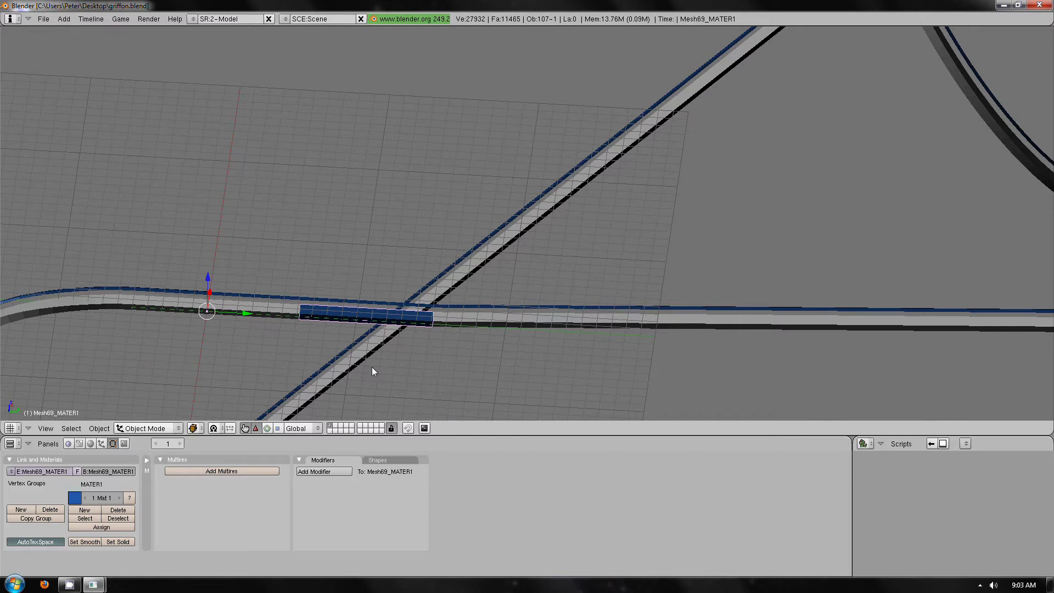
{"action": "key", "text": "Tab"}
{"action": "key", "text": "w"}
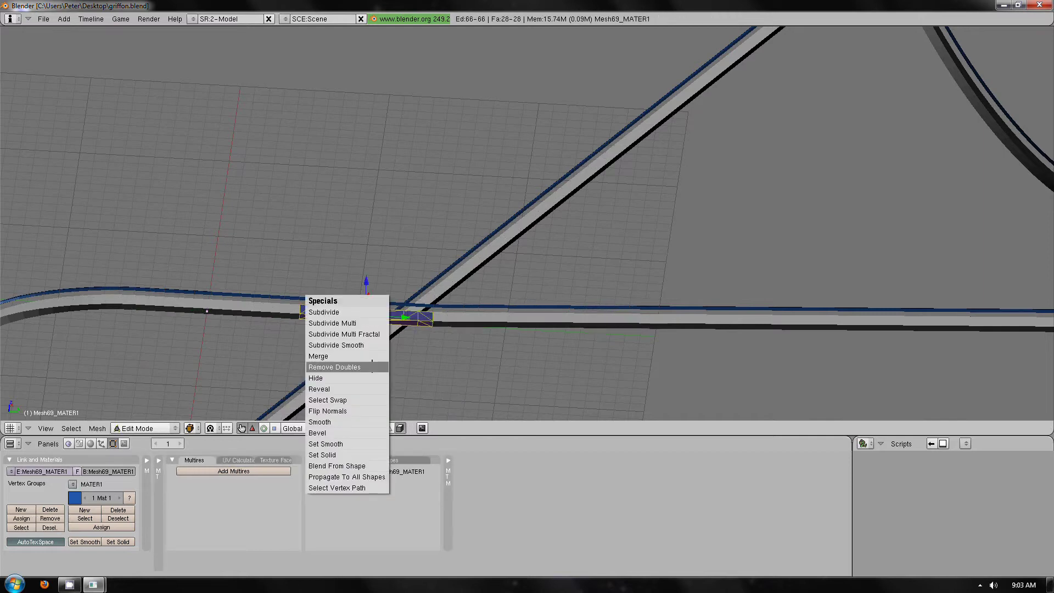
{"action": "left_click", "coordinate": [372, 365]}
{"action": "key", "text": "Tab"}
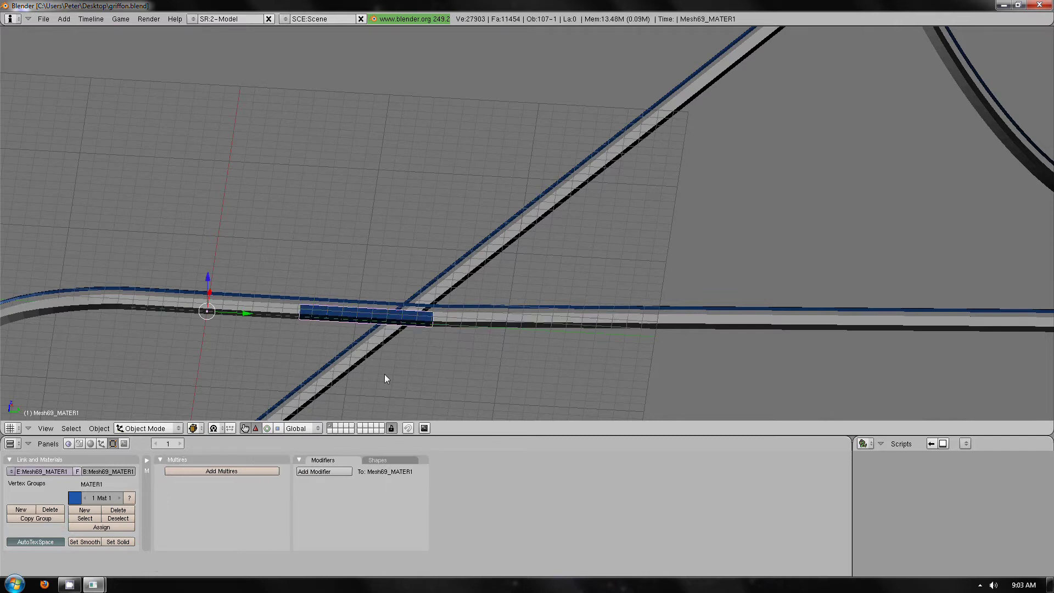
{"action": "left_click", "coordinate": [333, 475]}
{"action": "left_click", "coordinate": [322, 387]}
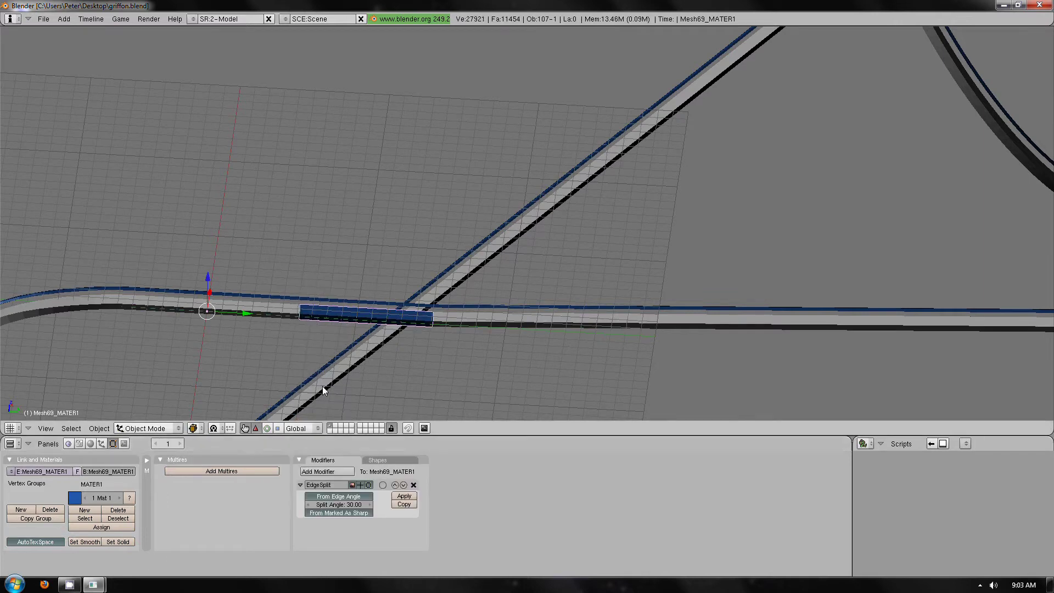
{"action": "left_click", "coordinate": [403, 498]}
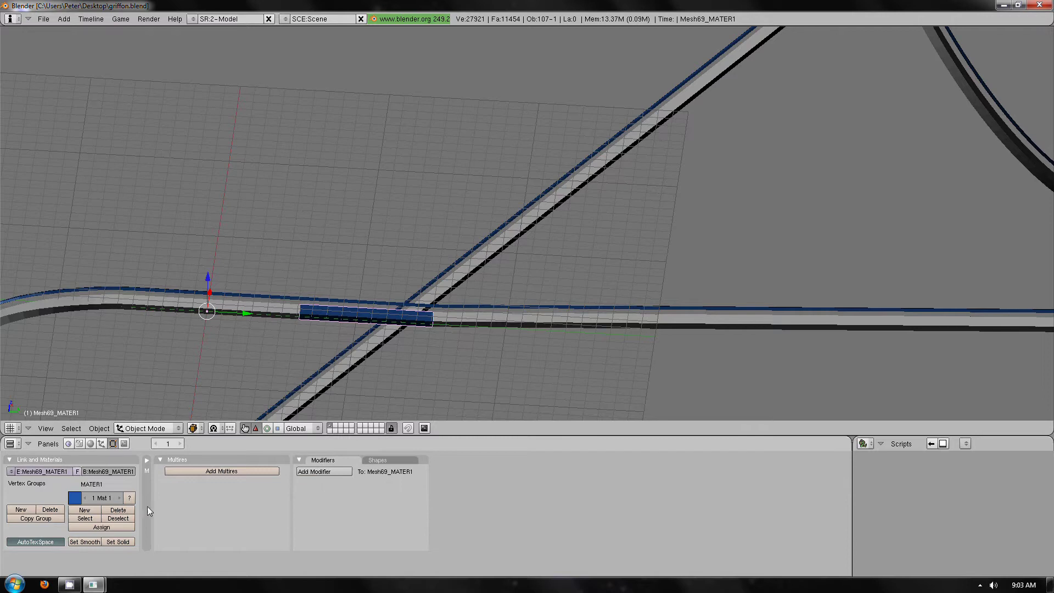
{"action": "left_click", "coordinate": [125, 511]}
{"action": "scroll", "coordinate": [436, 341], "scroll_direction": "down", "scroll_amount": 3}
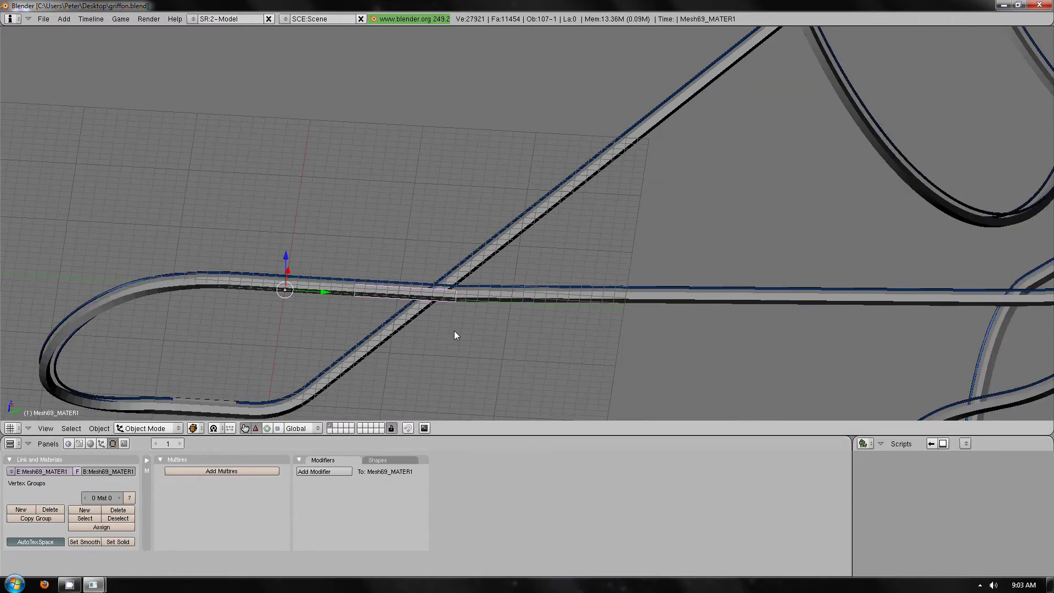
{"action": "scroll", "coordinate": [453, 331], "scroll_direction": "down", "scroll_amount": 3}
{"action": "middle_click_drag", "start_coordinate": [454, 331], "coordinate": [558, 322]}
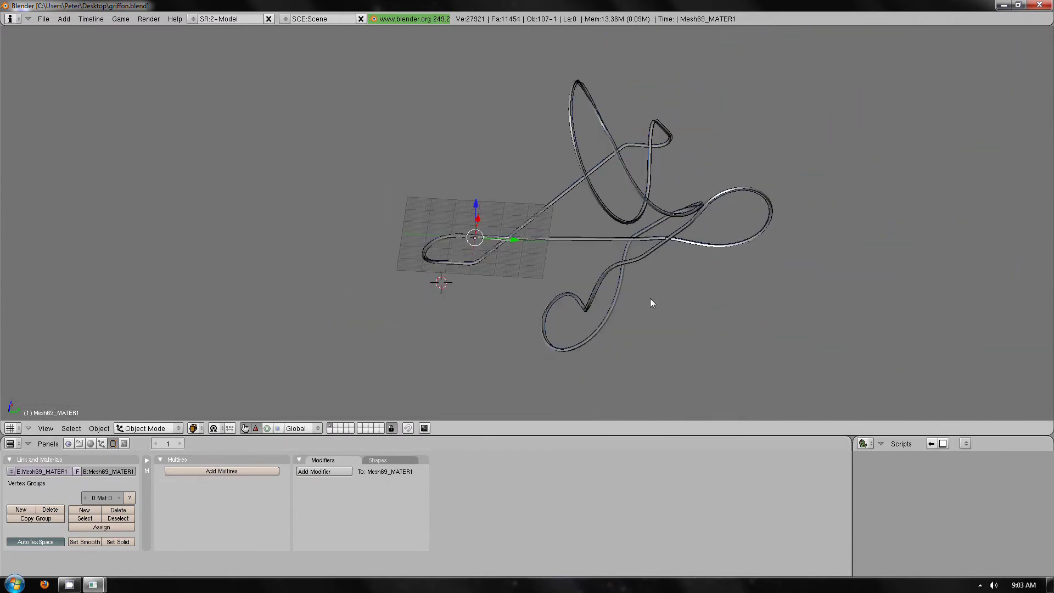
{"action": "middle_click_drag", "start_coordinate": [721, 270], "coordinate": [379, 299]}
{"action": "scroll", "coordinate": [379, 299], "scroll_direction": "up", "scroll_amount": 5}
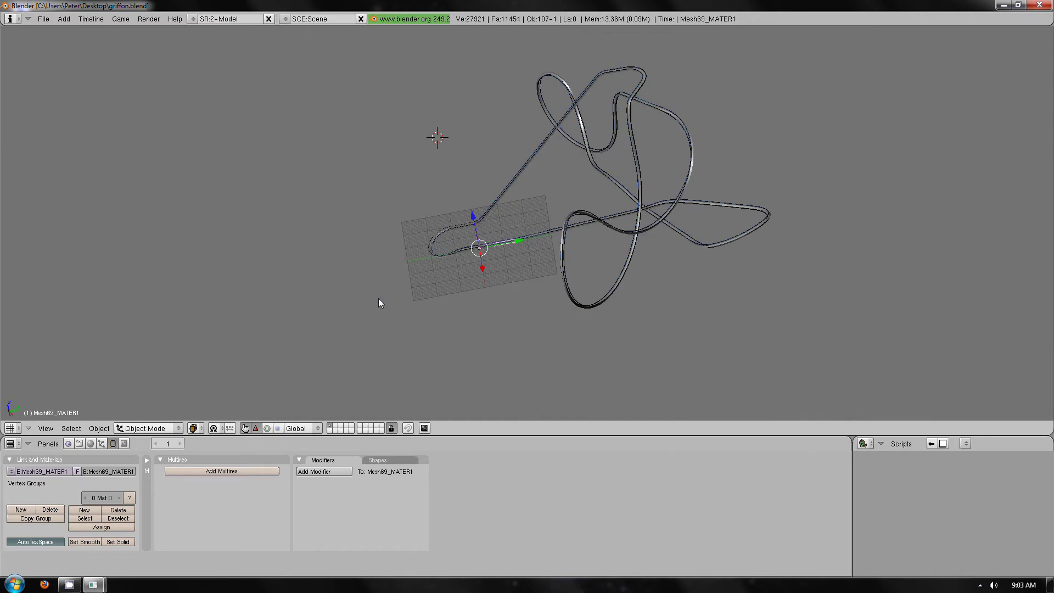
{"action": "scroll", "coordinate": [476, 258], "scroll_direction": "up", "scroll_amount": 2}
{"action": "middle_click_drag", "start_coordinate": [663, 288], "coordinate": [521, 335]}
{"action": "scroll", "coordinate": [543, 294], "scroll_direction": "up", "scroll_amount": 3}
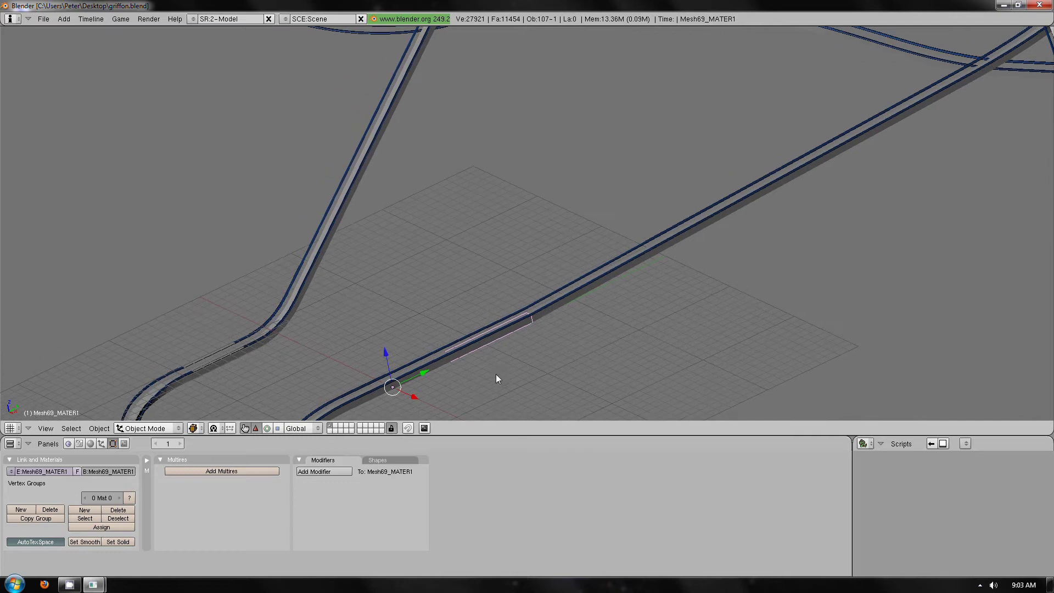
{"action": "middle_click_drag", "start_coordinate": [456, 366], "coordinate": [528, 290]}
{"action": "scroll", "coordinate": [552, 321], "scroll_direction": "up", "scroll_amount": 2}
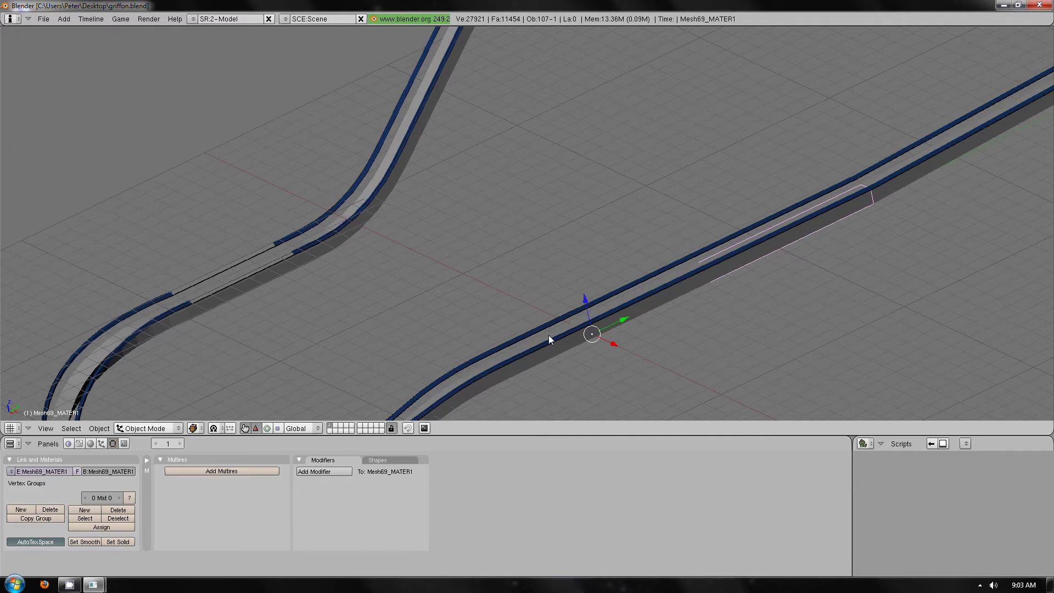
{"action": "middle_click_drag", "start_coordinate": [548, 335], "coordinate": [572, 295], "text": "shift"}
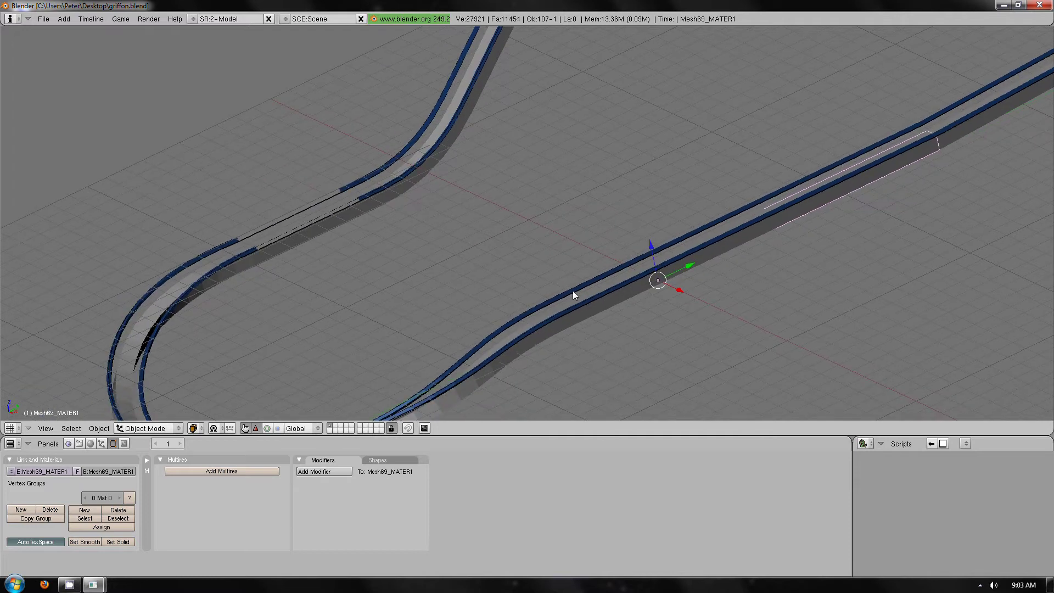
Step: Join the upper short rail segment into Mesh76_MATER1
{"action": "right_click", "coordinate": [573, 292]}
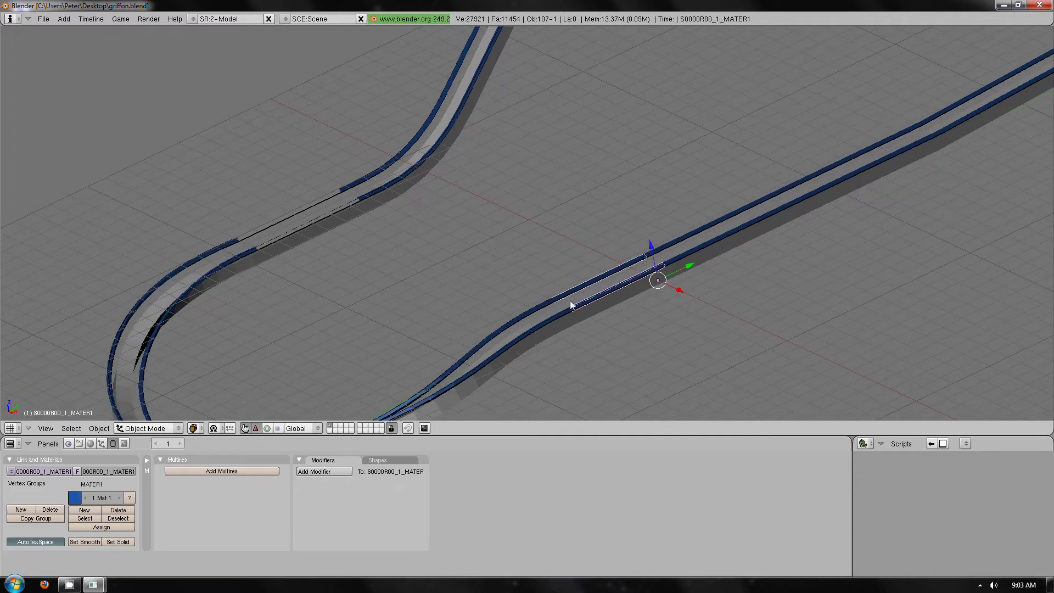
{"action": "right_click", "coordinate": [686, 244]}
{"action": "right_click", "coordinate": [706, 246], "text": "shift"}
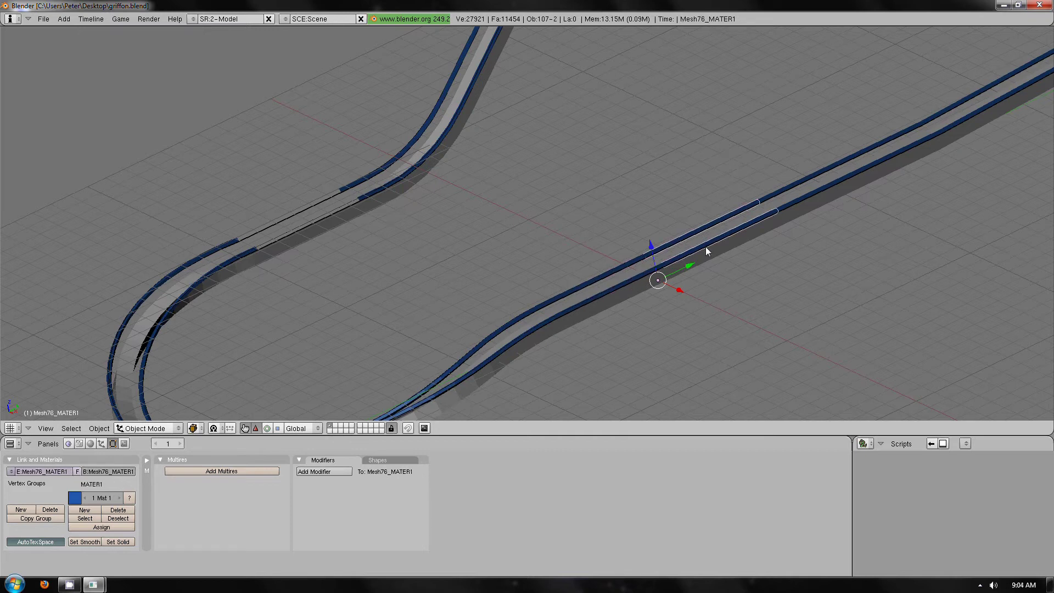
{"action": "key", "text": "ctrl+j"}
{"action": "left_click", "coordinate": [706, 252]}
Step: Delete the joined rail's diagonal edges and merge its duplicate vertices
{"action": "key", "text": "Tab"}
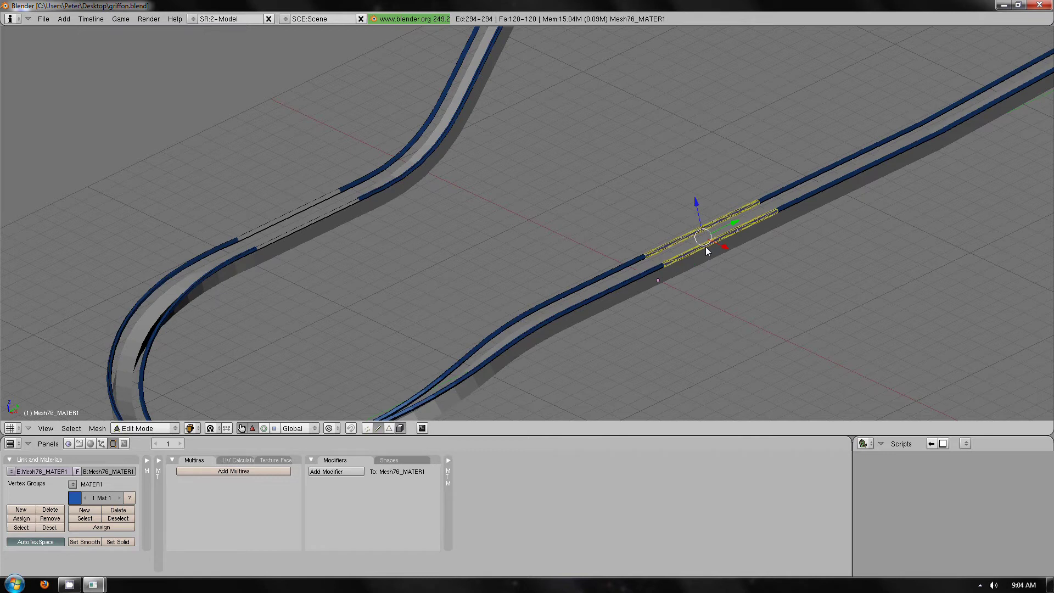
{"action": "key", "text": "alt+j"}
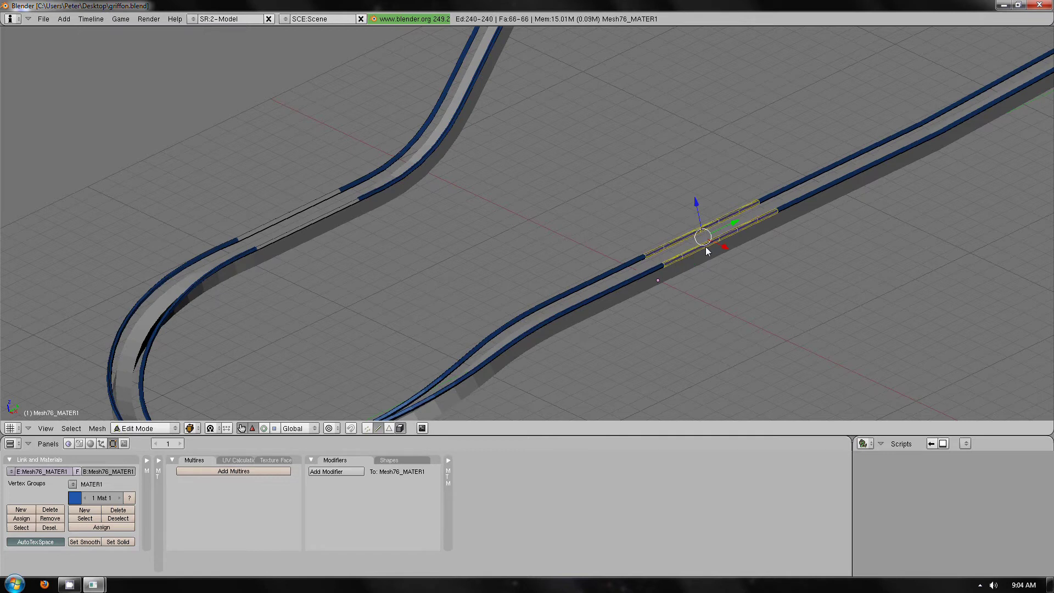
{"action": "key", "text": "w"}
{"action": "left_click", "coordinate": [706, 248]}
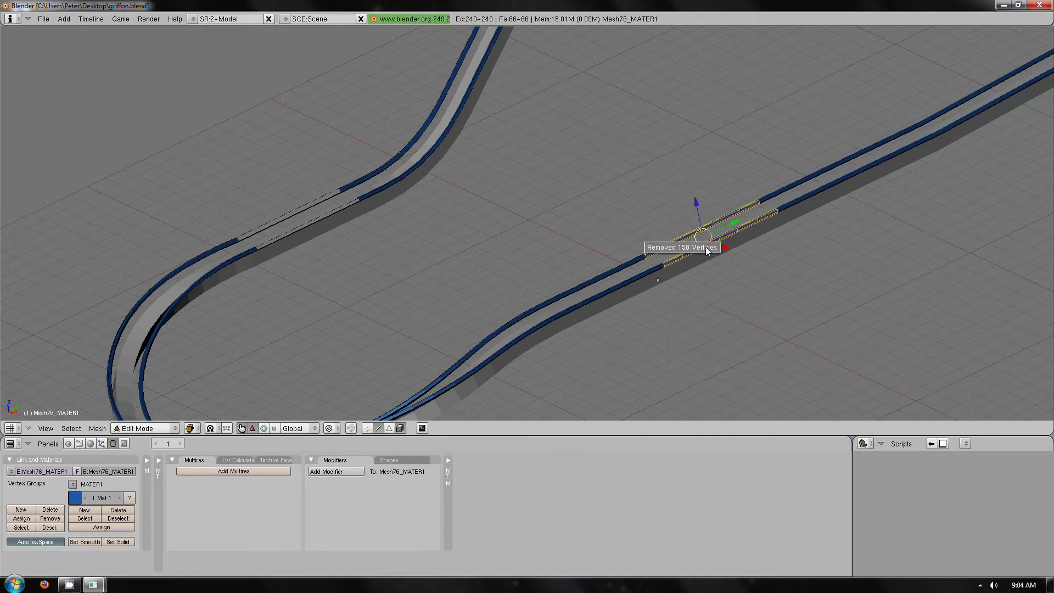
{"action": "key", "text": "Tab"}
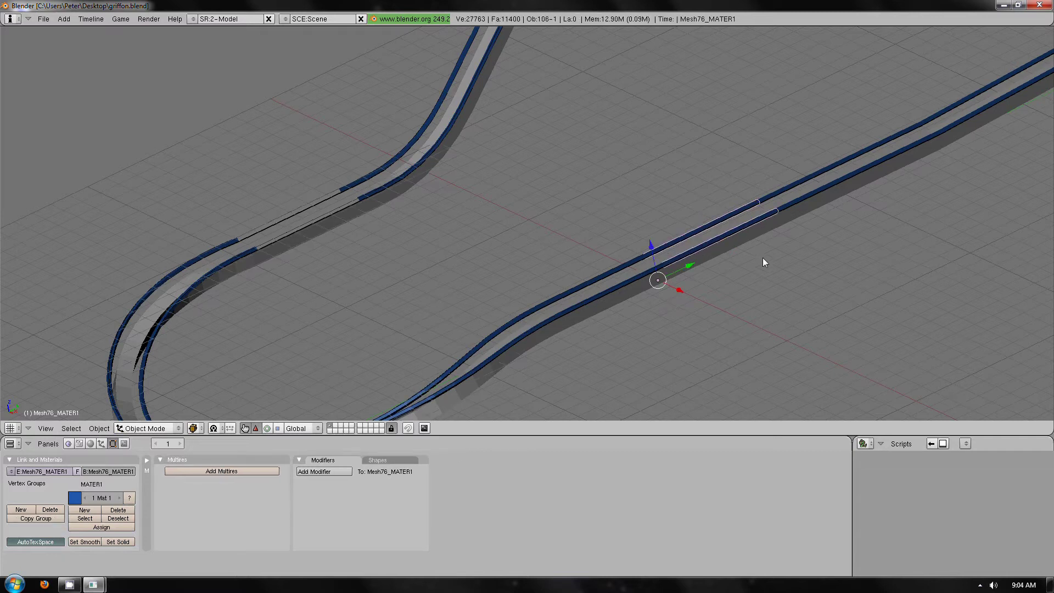
{"action": "scroll", "coordinate": [763, 258], "scroll_direction": "up", "scroll_amount": 3}
Step: Add a lengthwise edge loop along the lower rail of Mesh76_MATER1
{"action": "middle_click_drag", "start_coordinate": [789, 266], "coordinate": [655, 256], "text": "shift"}
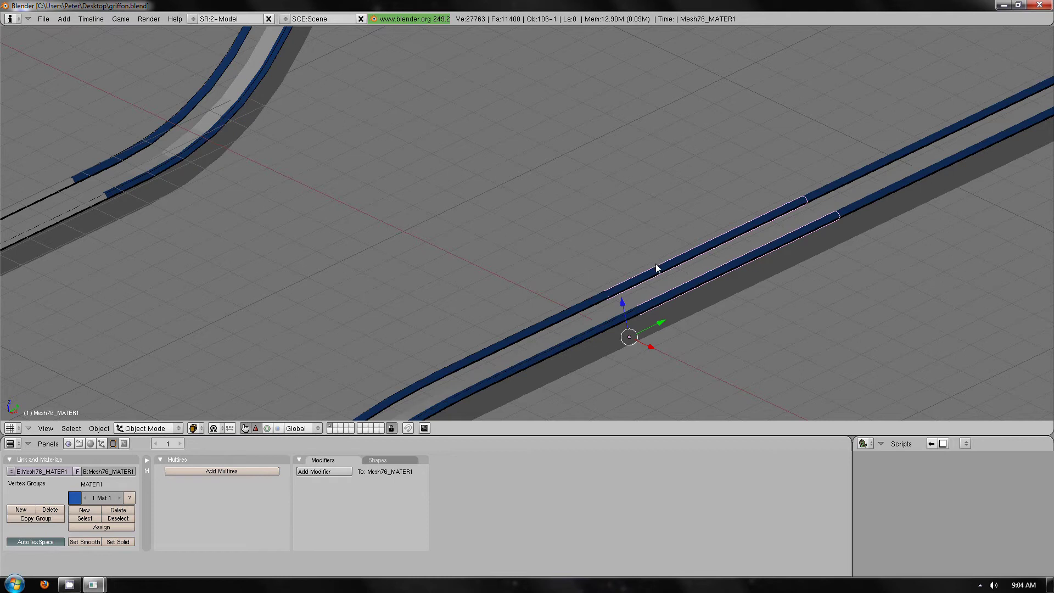
{"action": "right_click", "coordinate": [585, 298]}
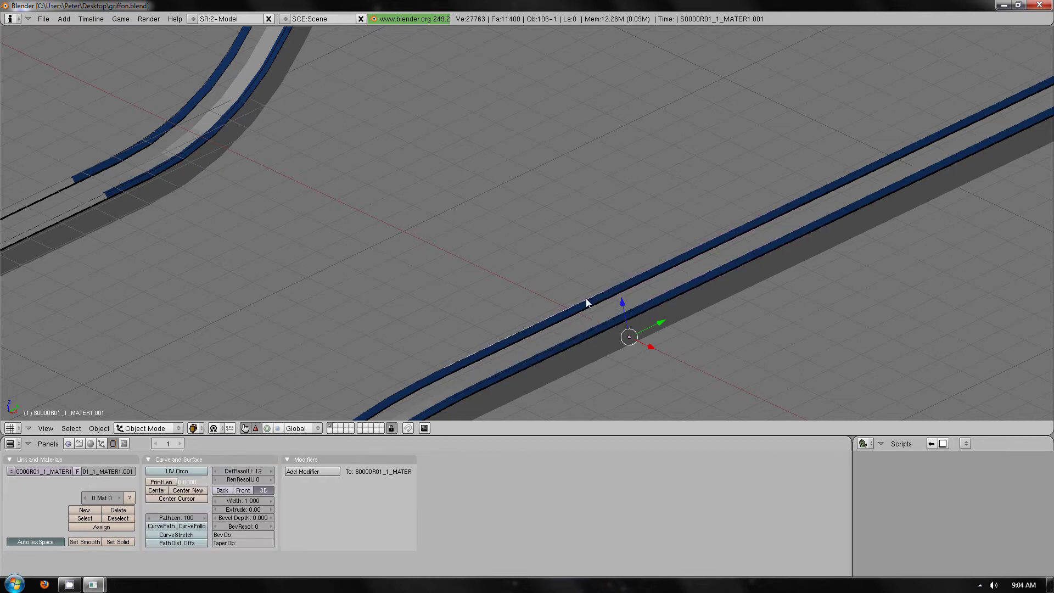
{"action": "right_click", "coordinate": [641, 275]}
{"action": "key", "text": "Tab"}
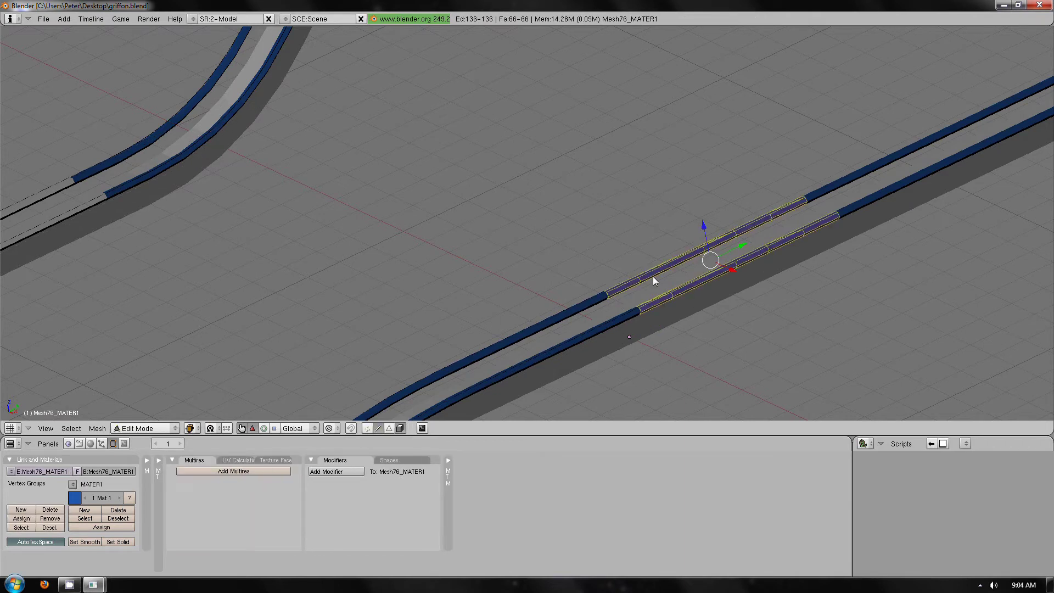
{"action": "scroll", "coordinate": [654, 277], "scroll_direction": "up", "scroll_amount": 3}
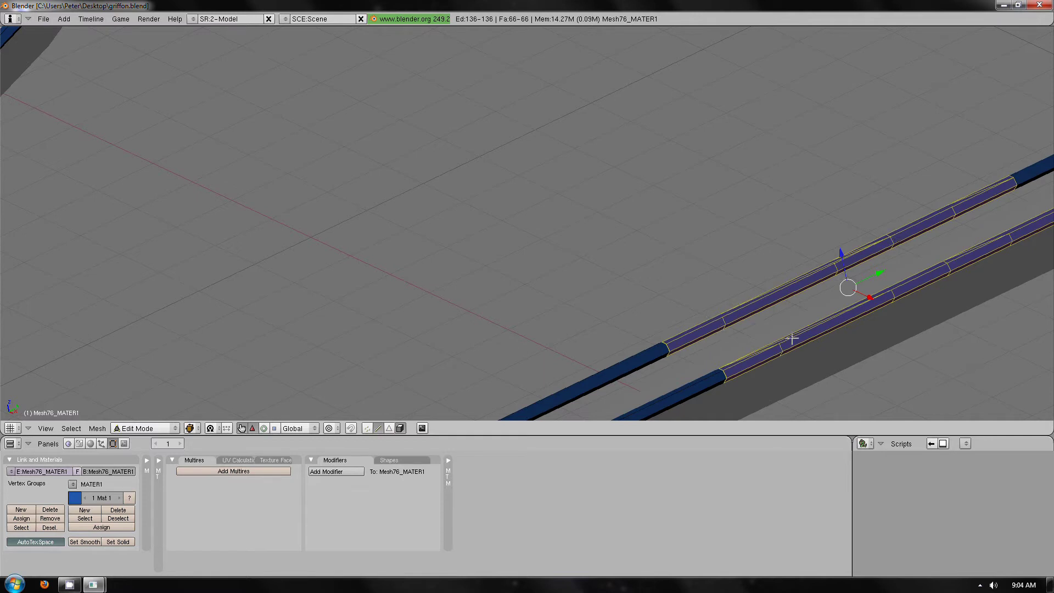
{"action": "middle_click_drag", "start_coordinate": [727, 317], "coordinate": [601, 291], "text": "shift"}
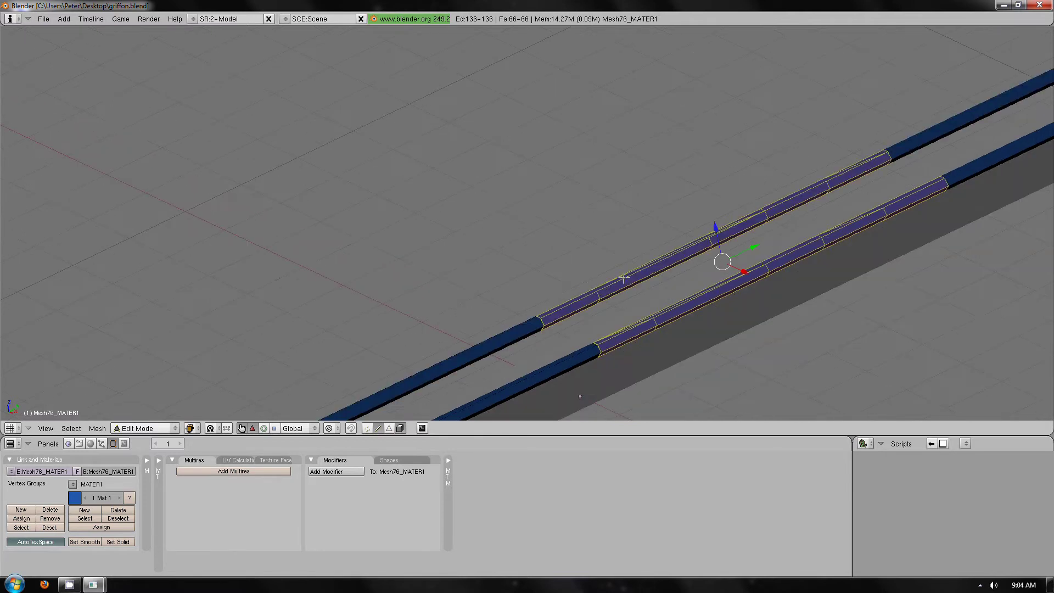
{"action": "key", "text": "ctrl+r"}
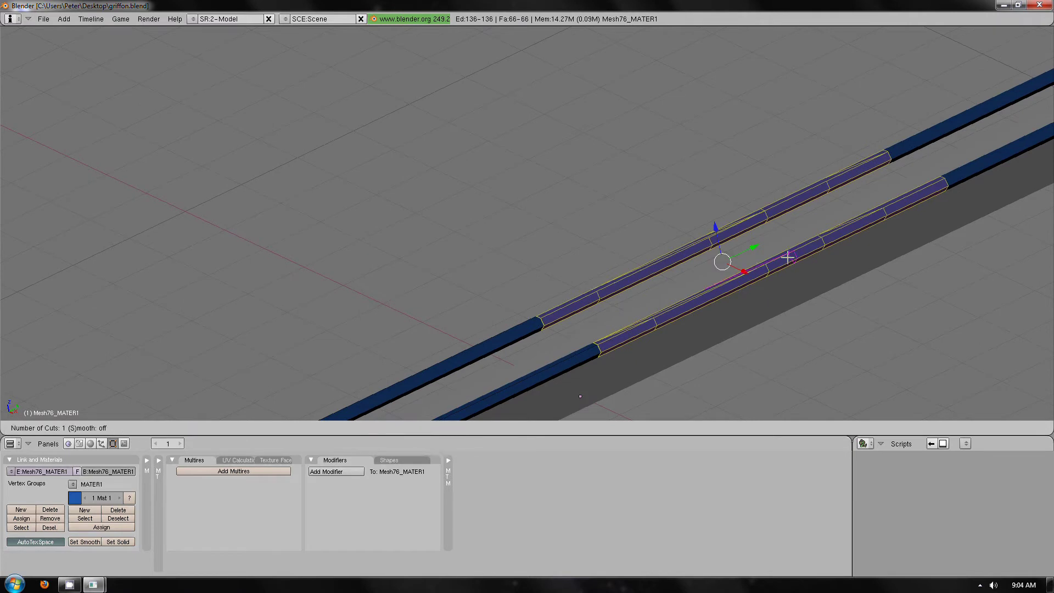
{"action": "left_click", "coordinate": [769, 268]}
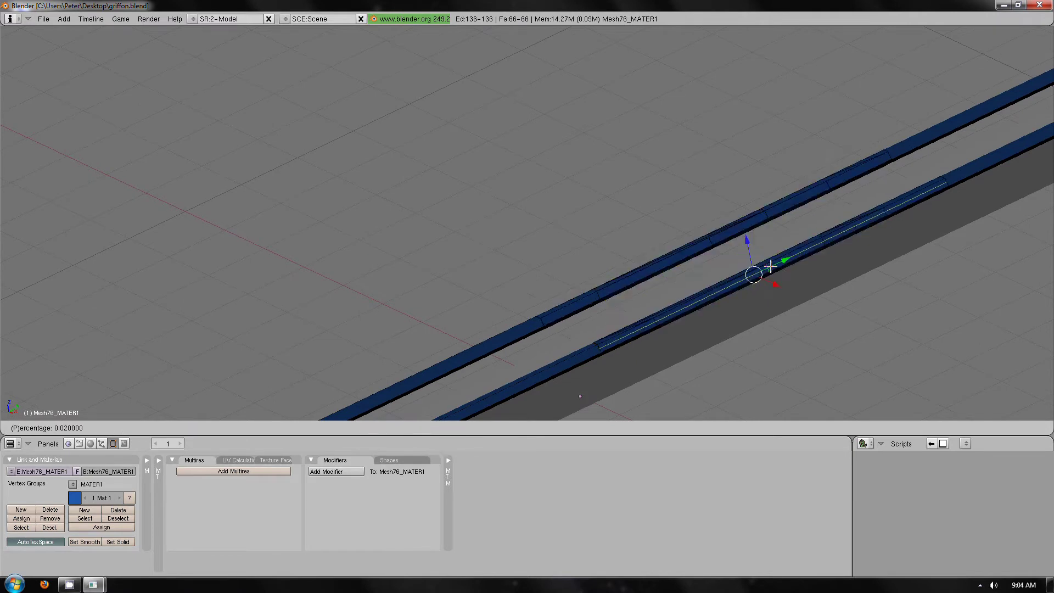
{"action": "left_click", "coordinate": [770, 266]}
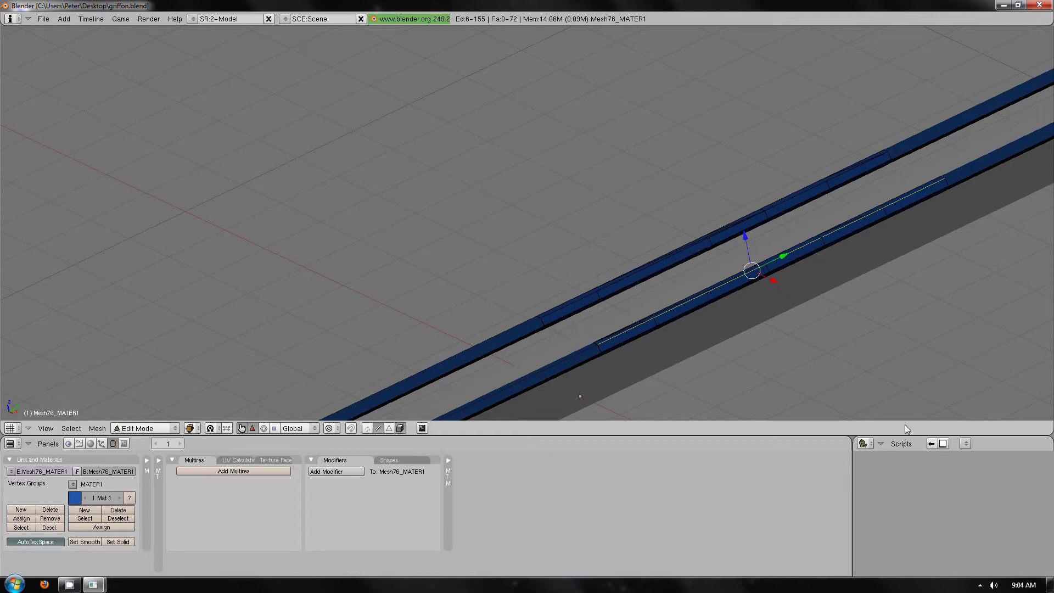
Step: Convert the edge loop into a Bezier curve, then reselect Mesh76_MATER1 for editing
{"action": "left_click", "coordinate": [901, 444]}
{"action": "mouse_move", "coordinate": [910, 380]}
{"action": "left_click", "coordinate": [818, 420]}
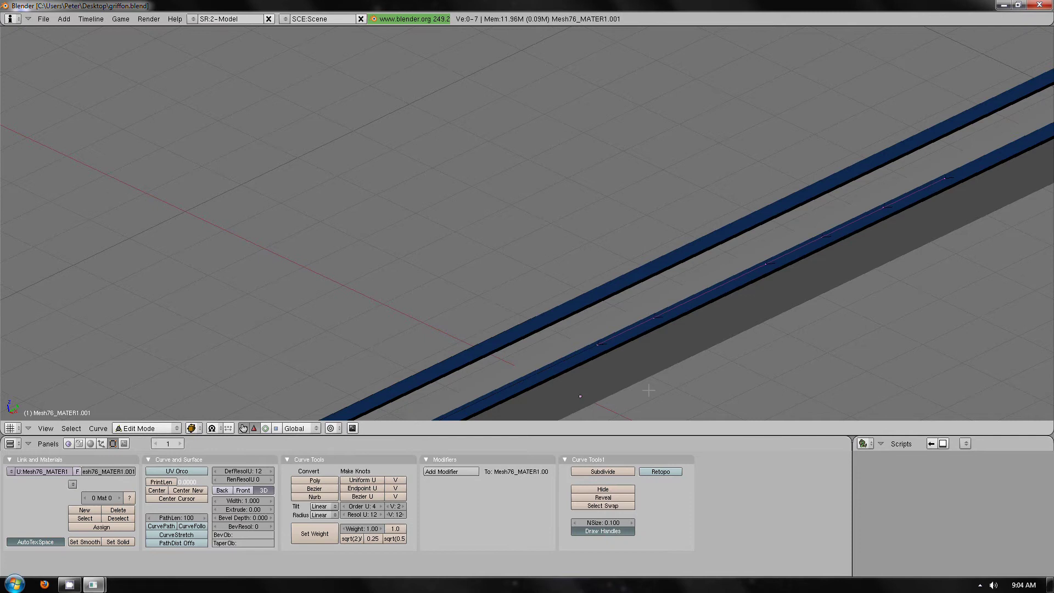
{"action": "key", "text": "a"}
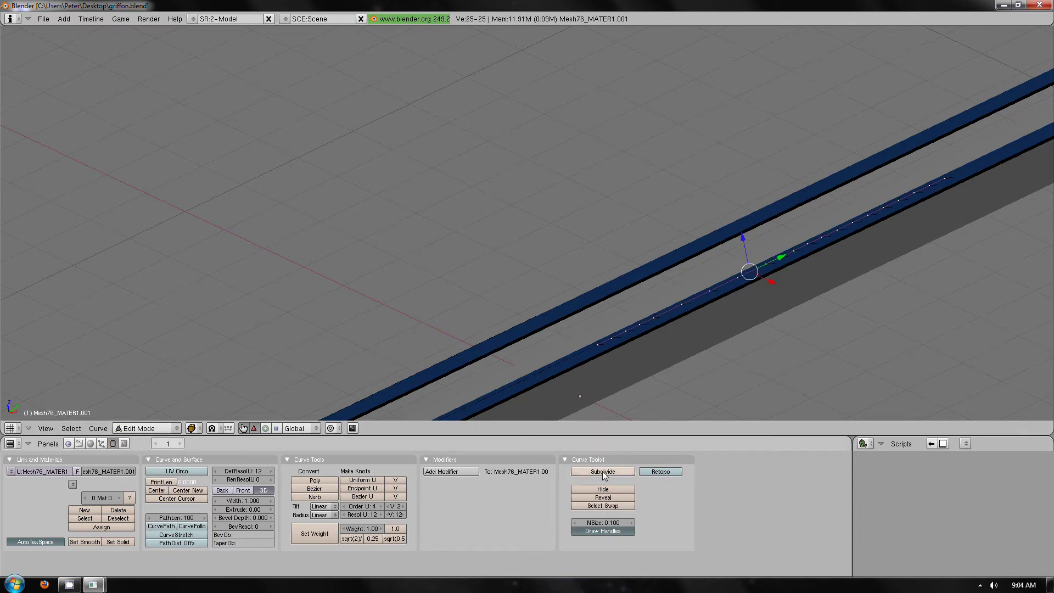
{"action": "left_click", "coordinate": [337, 489]}
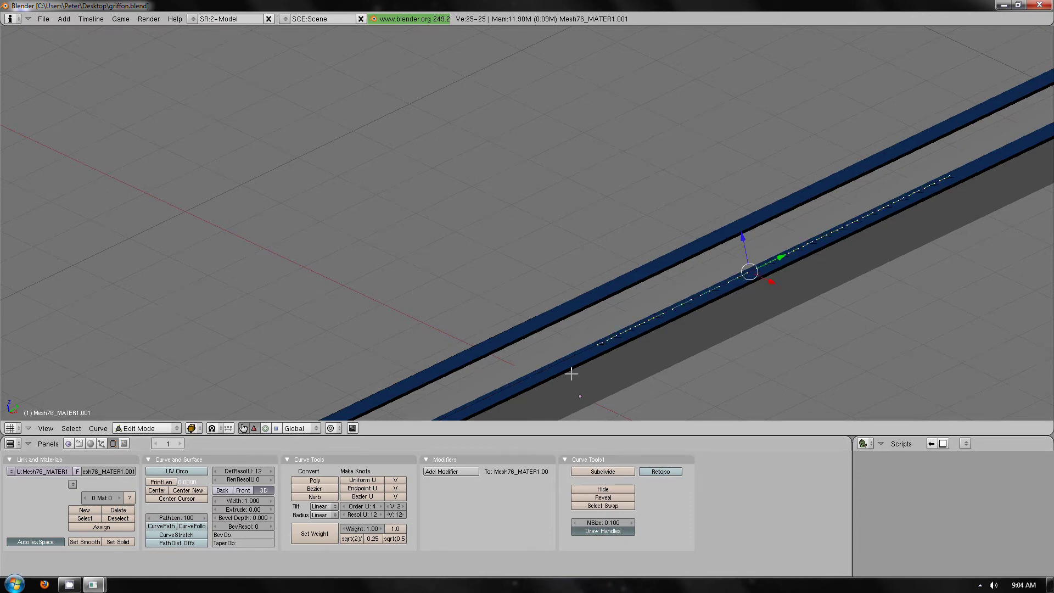
{"action": "key", "text": "Tab"}
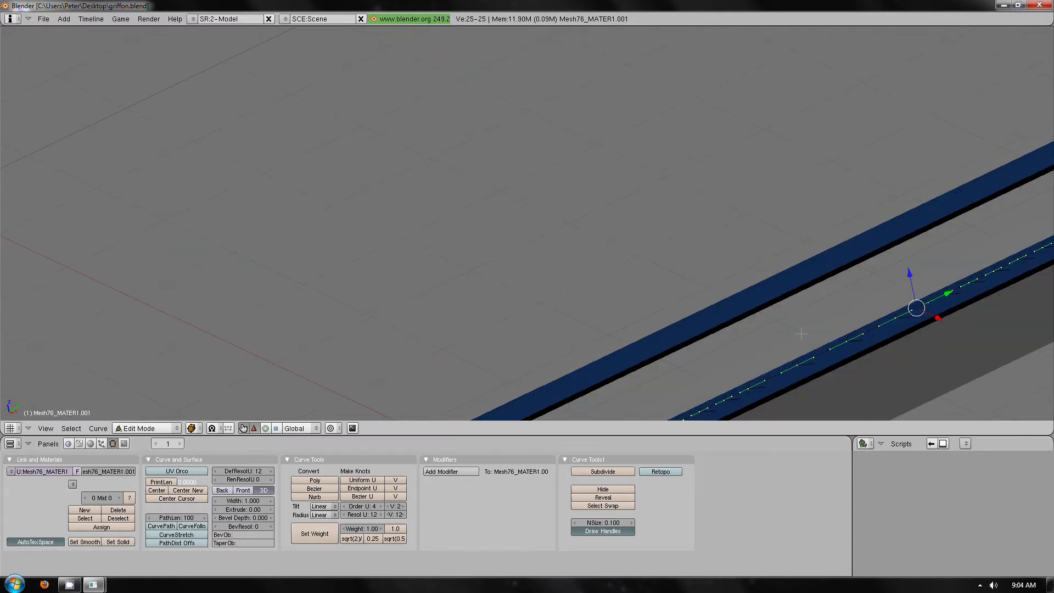
{"action": "right_click", "coordinate": [773, 295]}
{"action": "key", "text": "Tab"}
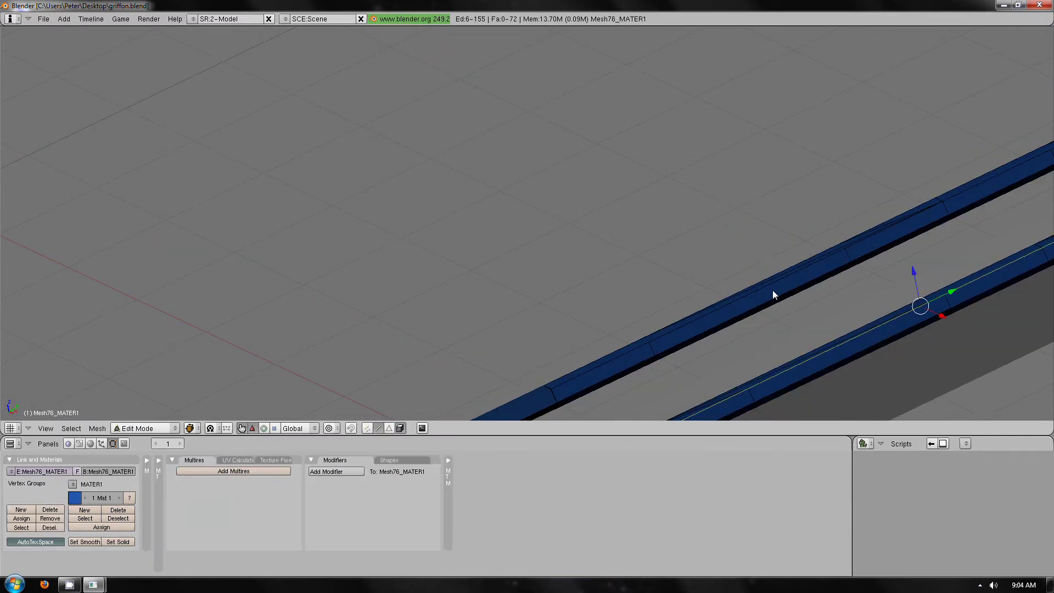
Step: Merge duplicate vertices across the whole rail mesh
{"action": "key", "text": "a"}
{"action": "key", "text": "w"}
{"action": "left_click", "coordinate": [774, 293]}
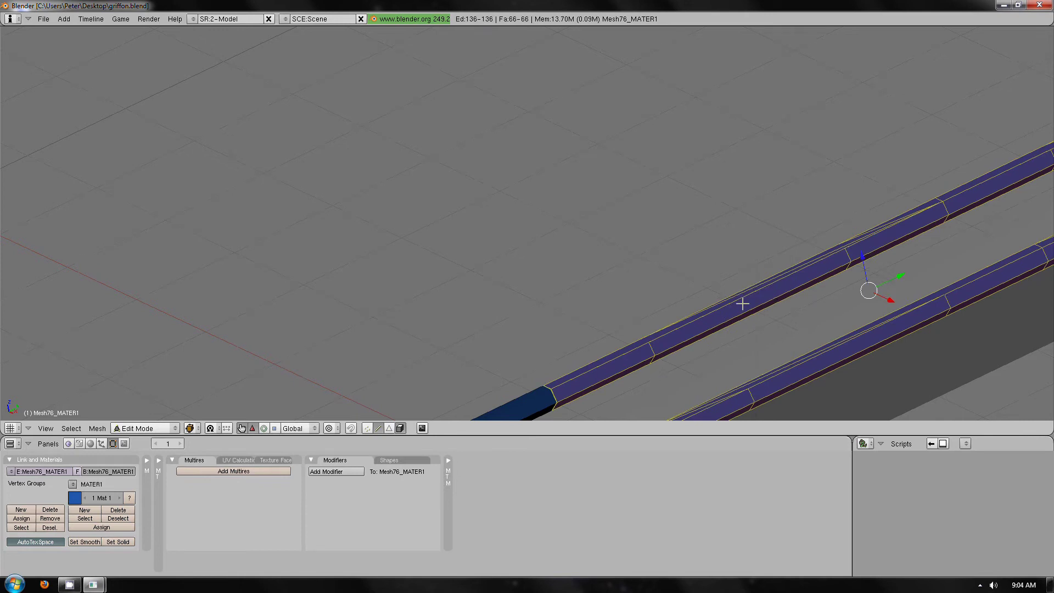
{"action": "scroll", "coordinate": [737, 307], "scroll_direction": "down", "scroll_amount": 12}
{"action": "middle_click_drag", "start_coordinate": [641, 315], "coordinate": [615, 194]}
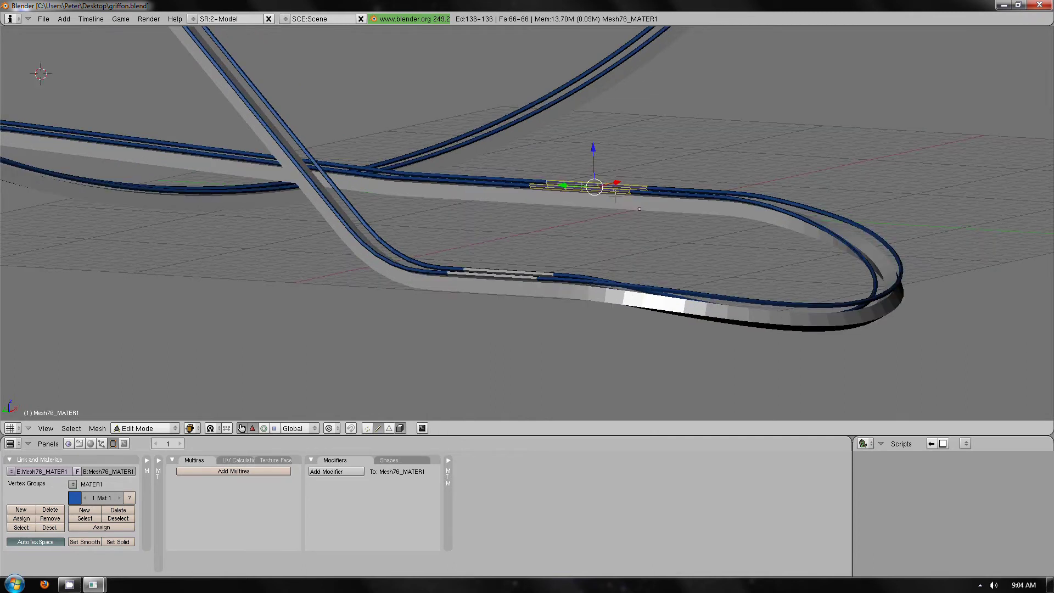
{"action": "scroll", "coordinate": [615, 193], "scroll_direction": "up", "scroll_amount": 4}
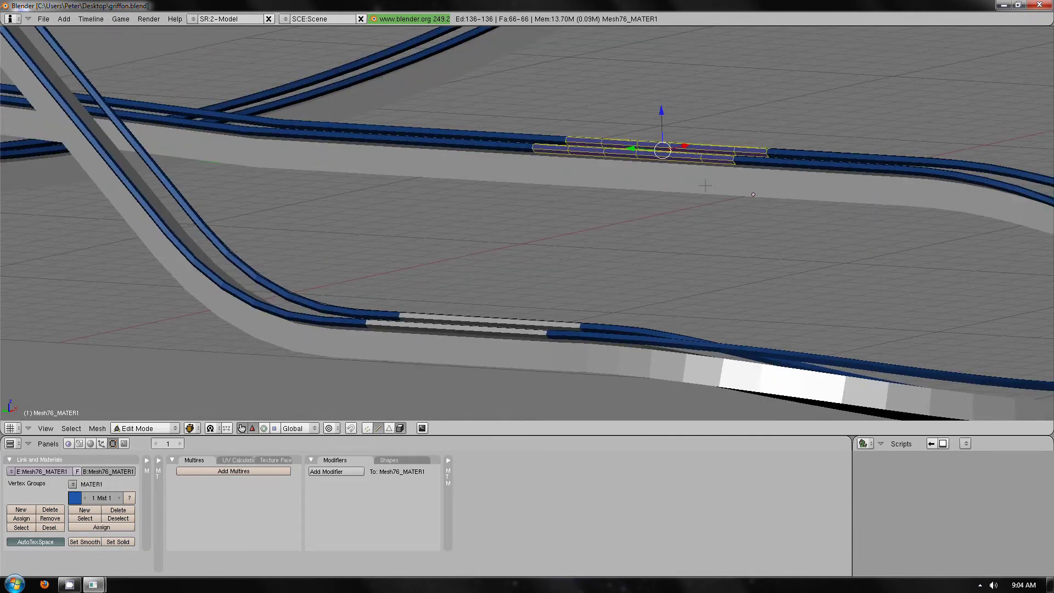
{"action": "scroll", "coordinate": [705, 185], "scroll_direction": "up", "scroll_amount": 2}
Step: Cut a new lengthwise edge loop along the rail segment
{"action": "key", "text": "ctrl+r"}
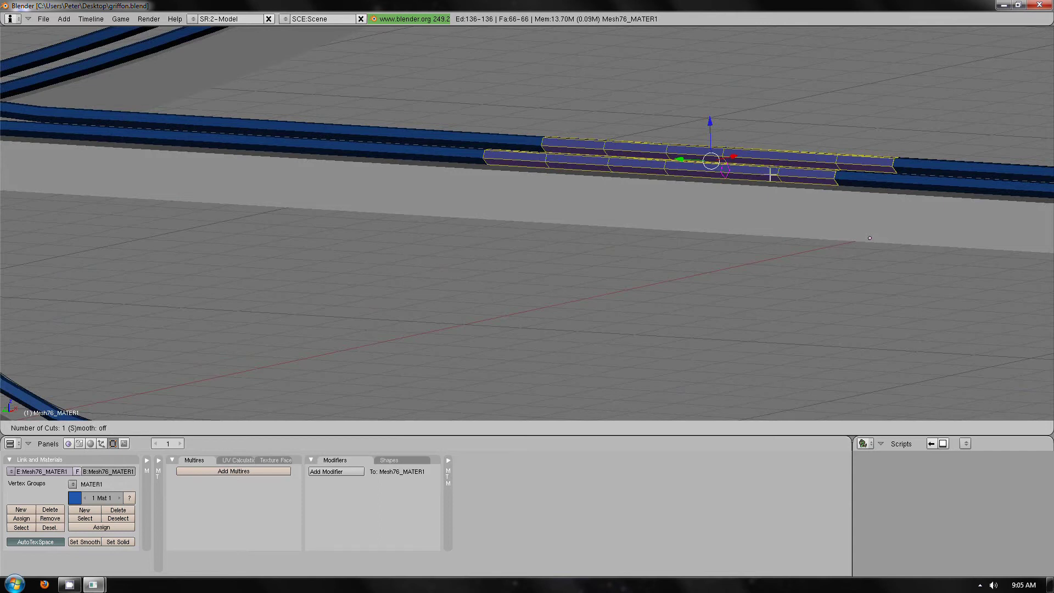
{"action": "left_click", "coordinate": [775, 175]}
{"action": "left_click", "coordinate": [792, 117]}
{"action": "key", "text": "shift+d"}
{"action": "right_click", "coordinate": [792, 117]}
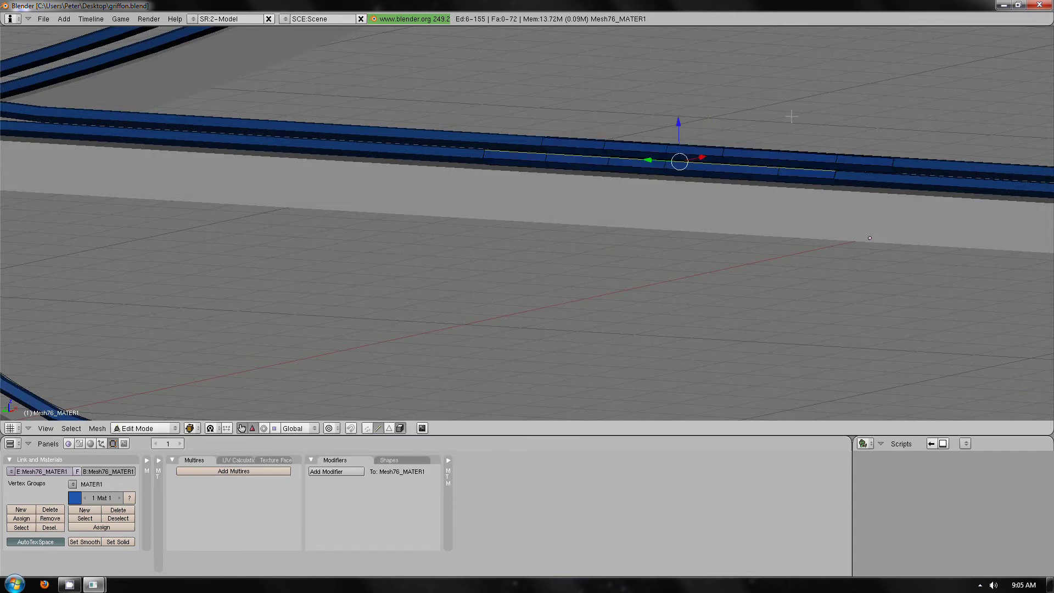
Step: Turn the new edge loop into a 25-point Bezier curve, subdivided twice
{"action": "left_click", "coordinate": [905, 444]}
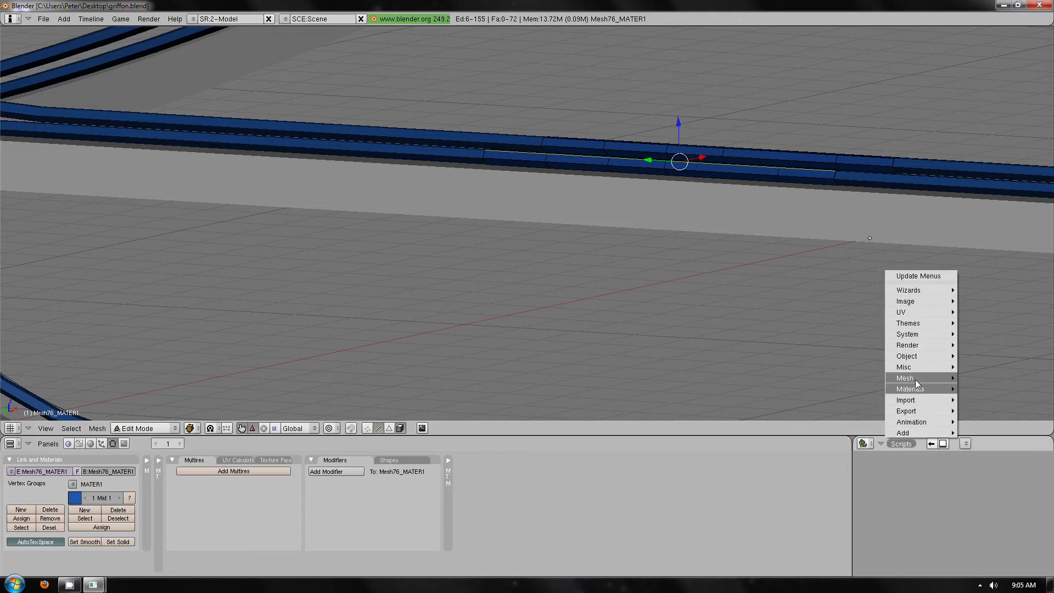
{"action": "mouse_move", "coordinate": [915, 383]}
{"action": "left_click", "coordinate": [817, 420]}
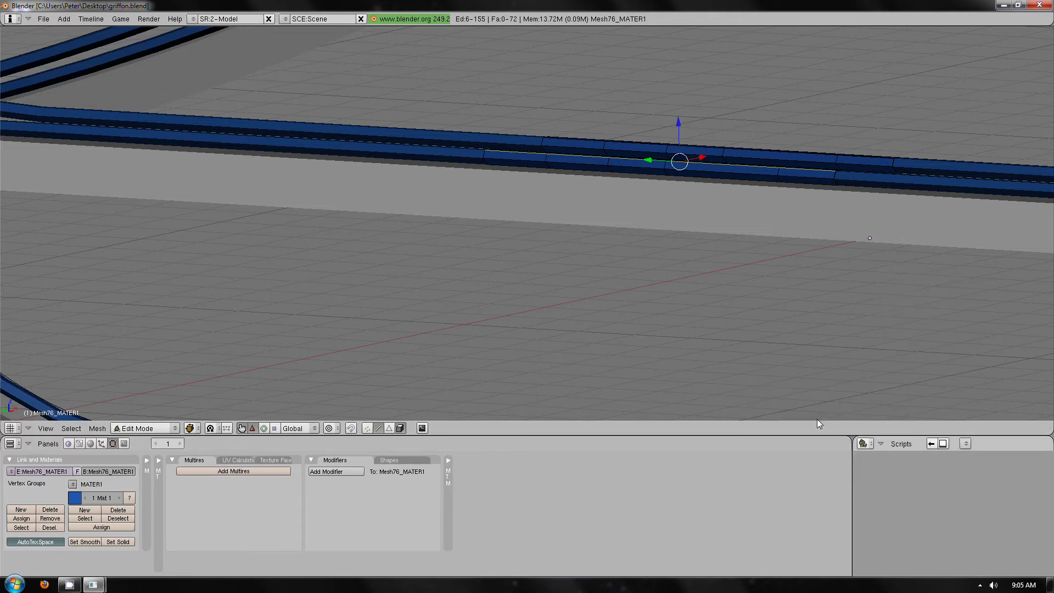
{"action": "key", "text": "a"}
{"action": "double_click", "coordinate": [612, 474]}
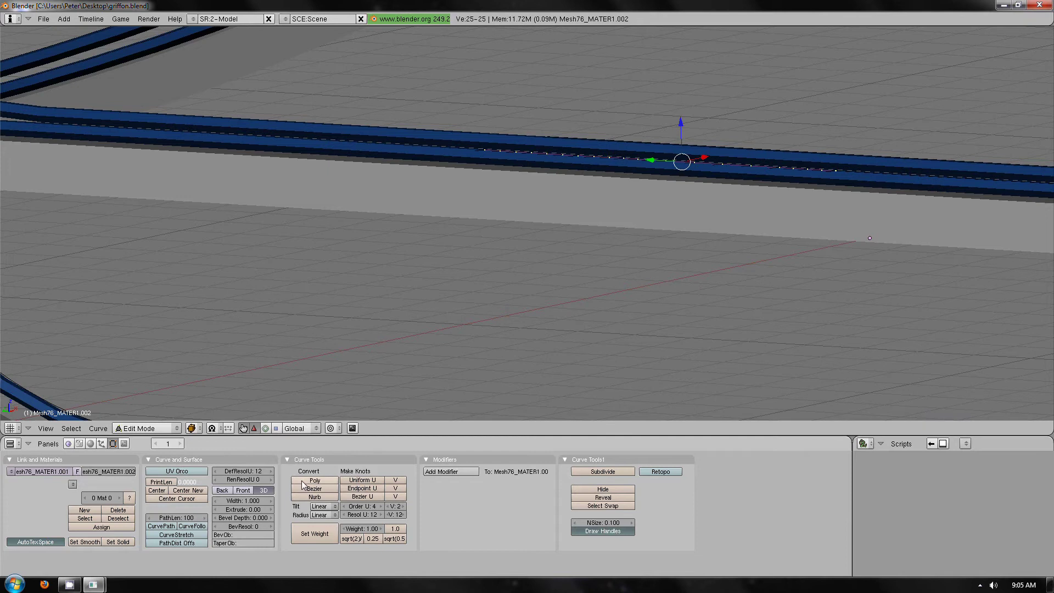
{"action": "left_click", "coordinate": [307, 491]}
{"action": "middle_click_drag", "start_coordinate": [527, 220], "coordinate": [708, 316]}
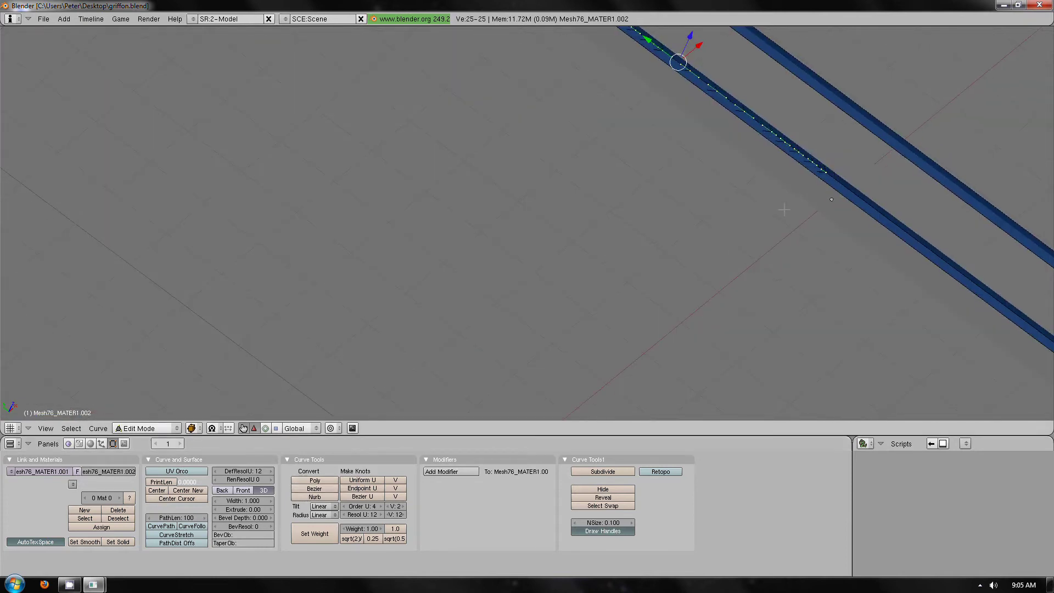
{"action": "key", "text": "Tab"}
Step: Remove doubles from Mesh76_MATER1 again, across all its vertices
{"action": "right_click", "coordinate": [792, 161]}
{"action": "key", "text": "Tab"}
{"action": "key", "text": "w"}
{"action": "left_click", "coordinate": [793, 155]}
{"action": "key", "text": "a"}
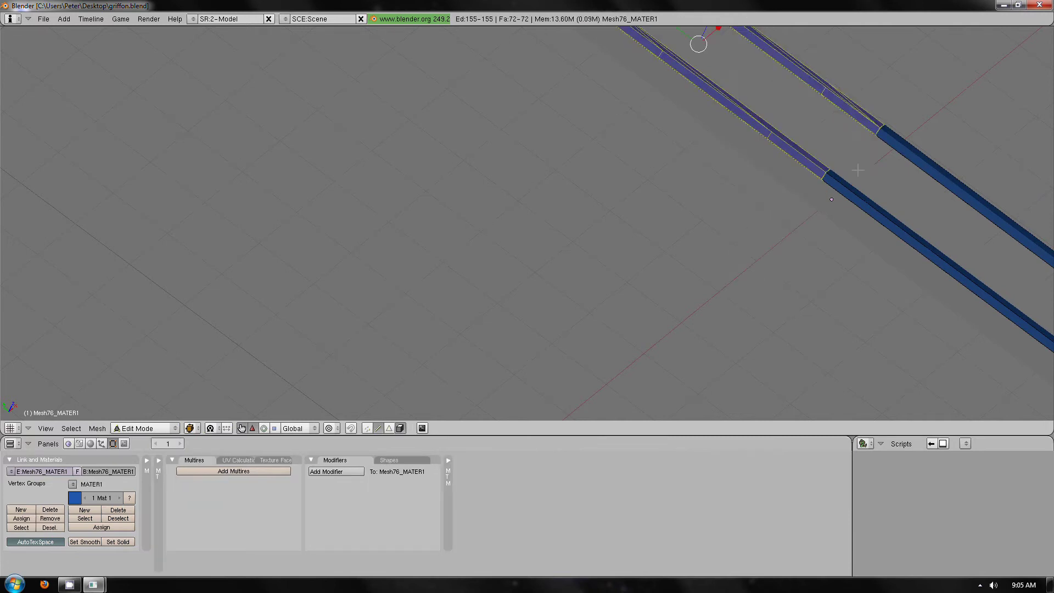
{"action": "key", "text": "w"}
{"action": "left_click", "coordinate": [858, 170]}
{"action": "left_click", "coordinate": [858, 170]}
Step: Rename the selected rail piece to 1r
{"action": "key", "text": "Tab"}
{"action": "scroll", "coordinate": [807, 181], "scroll_direction": "down", "scroll_amount": 5}
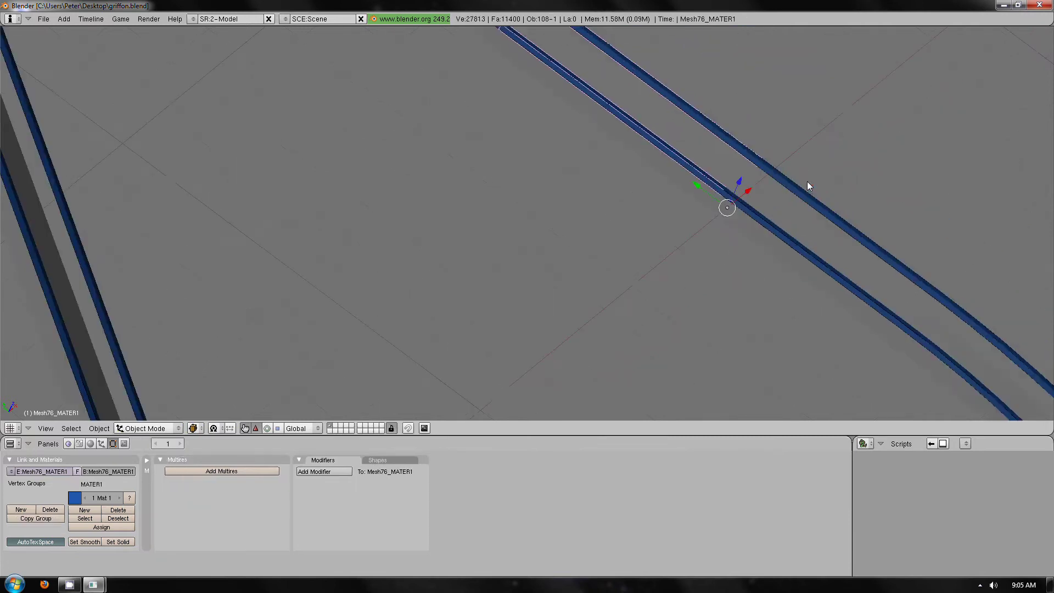
{"action": "left_click_drag", "start_coordinate": [644, 219], "coordinate": [653, 272]}
{"action": "scroll", "coordinate": [653, 272], "scroll_direction": "up", "scroll_amount": 3}
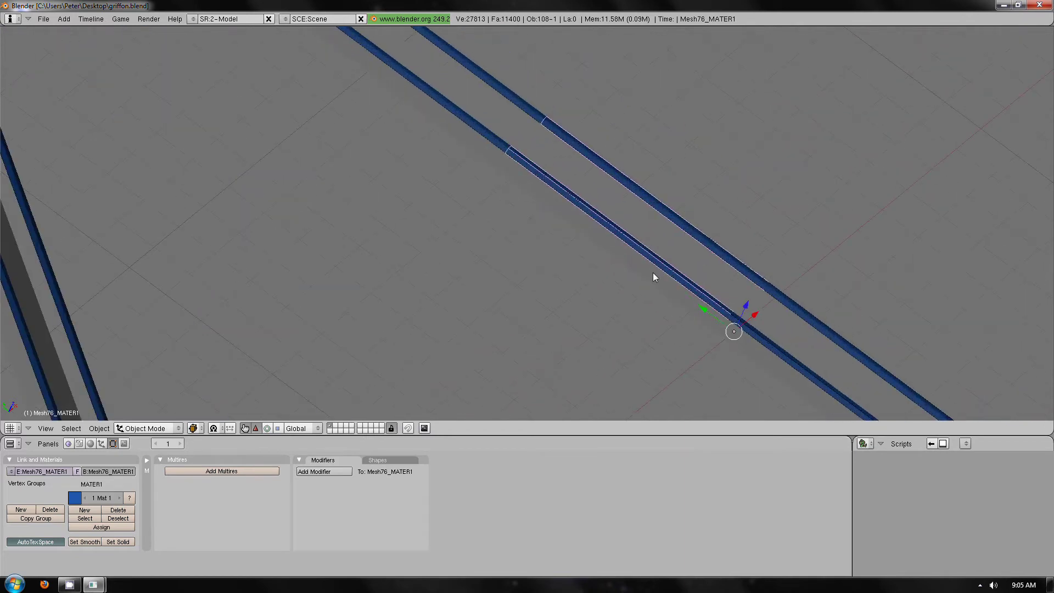
{"action": "middle_click_drag", "start_coordinate": [653, 272], "coordinate": [520, 222]}
{"action": "scroll", "coordinate": [667, 292], "scroll_direction": "up", "scroll_amount": 4}
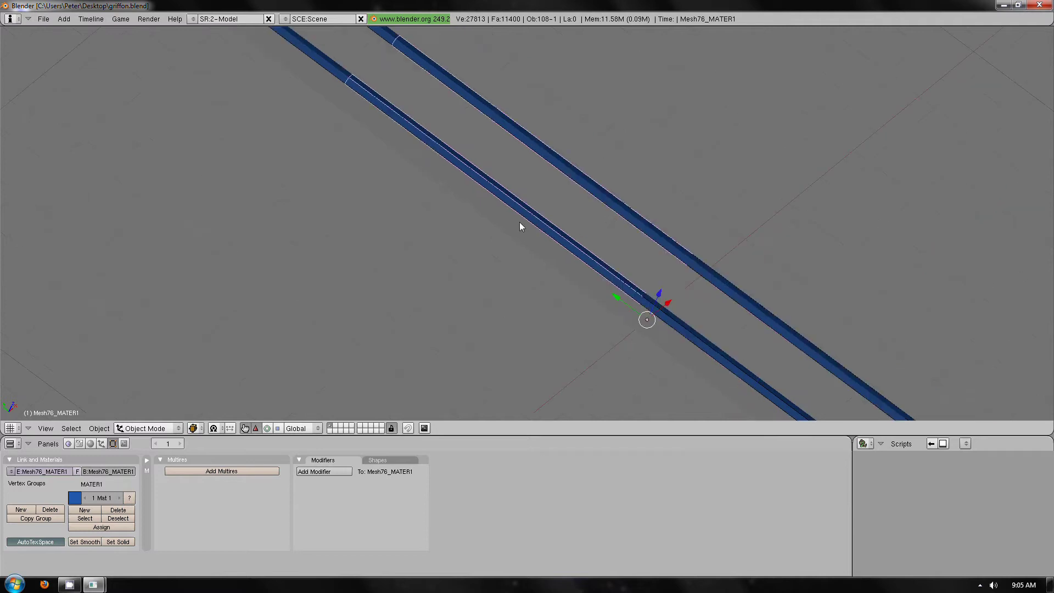
{"action": "left_click", "coordinate": [132, 472]}
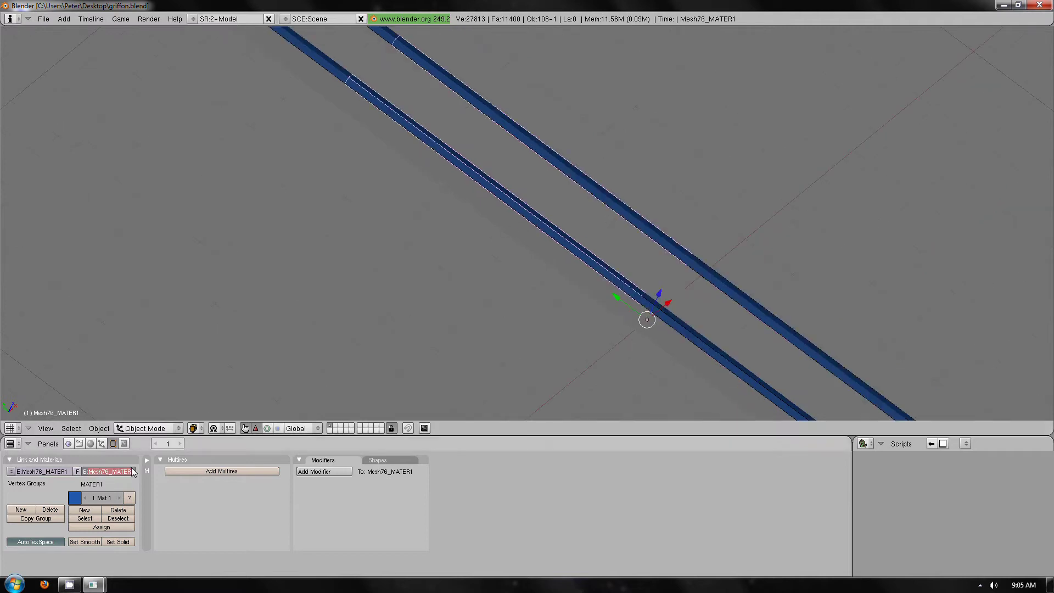
{"action": "type", "text": "1r"}
{"action": "key", "text": "Return"}
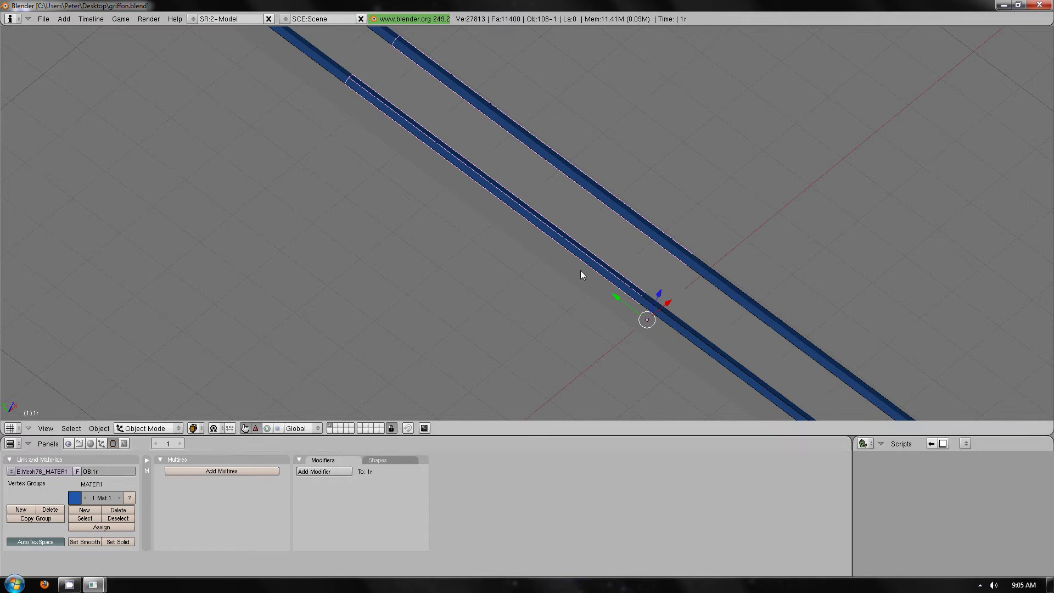
Step: Rename Mesh78_MATER1 to 1s, S0000R00_1_MATER1 to 2r, and S0000S00_1_MATER1 to 2s
{"action": "right_click", "coordinate": [591, 293]}
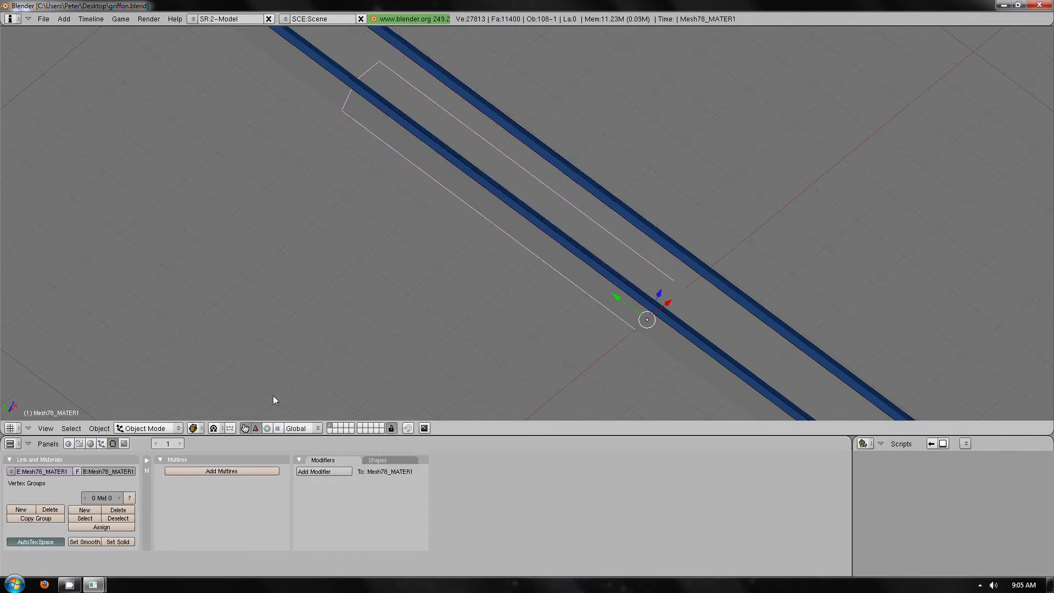
{"action": "left_click", "coordinate": [124, 473]}
{"action": "type", "text": "1s"}
{"action": "key", "text": "Return"}
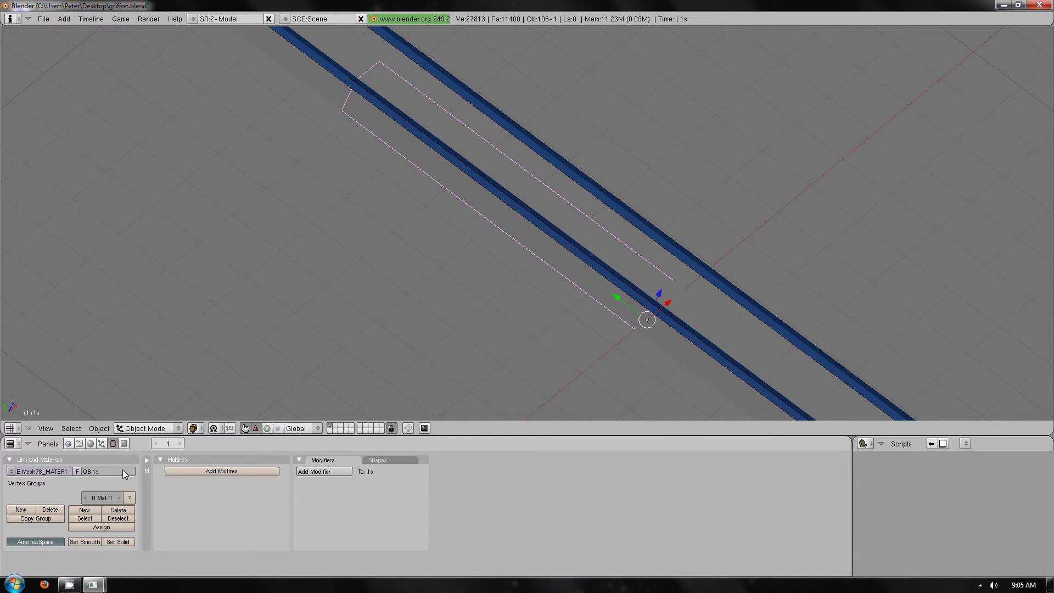
{"action": "right_click", "coordinate": [749, 307]}
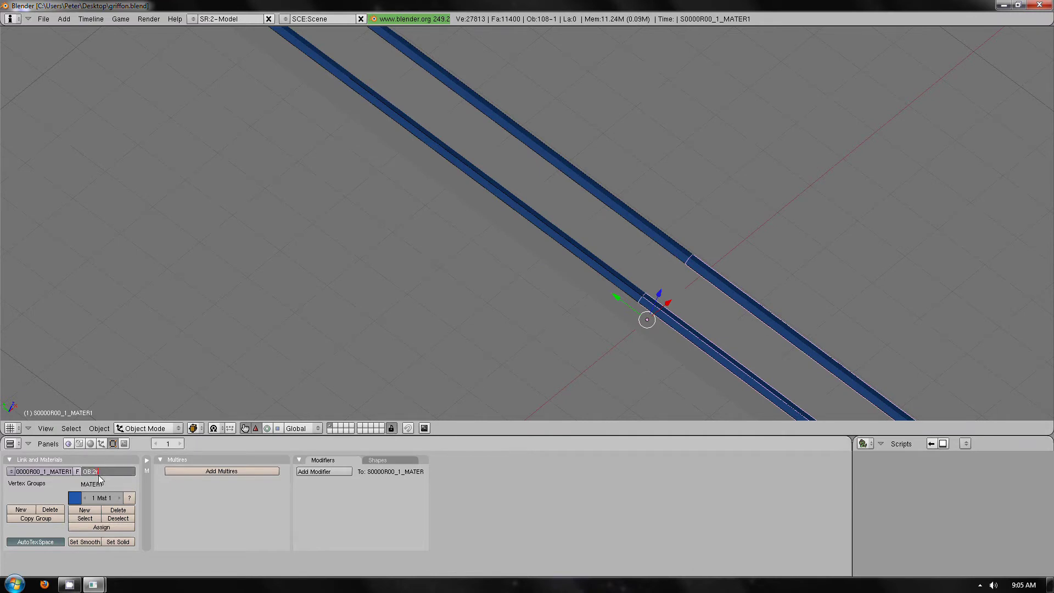
{"action": "key", "text": "Return"}
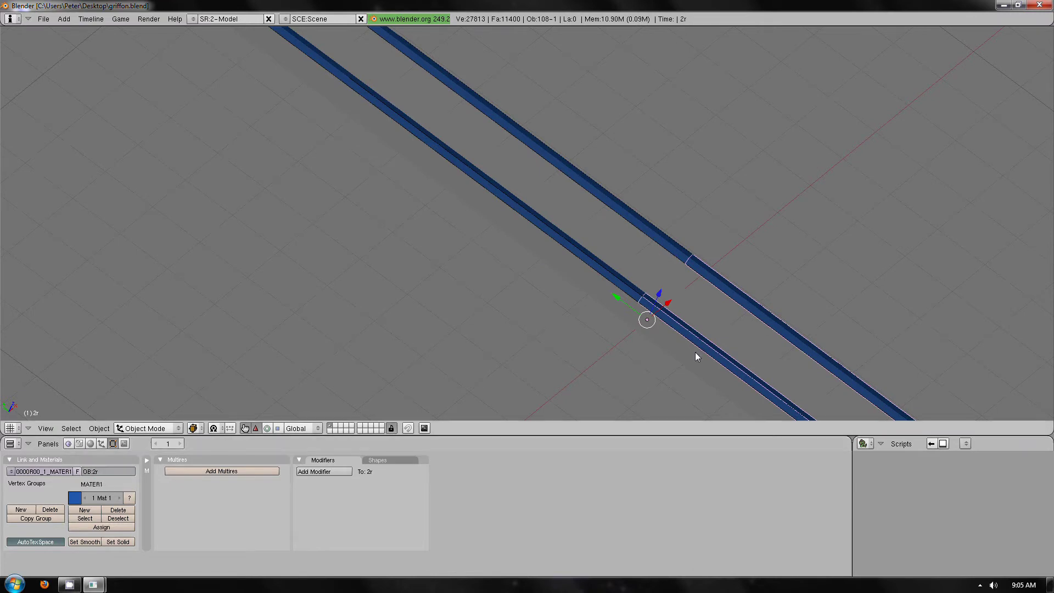
{"action": "right_click", "coordinate": [695, 351]}
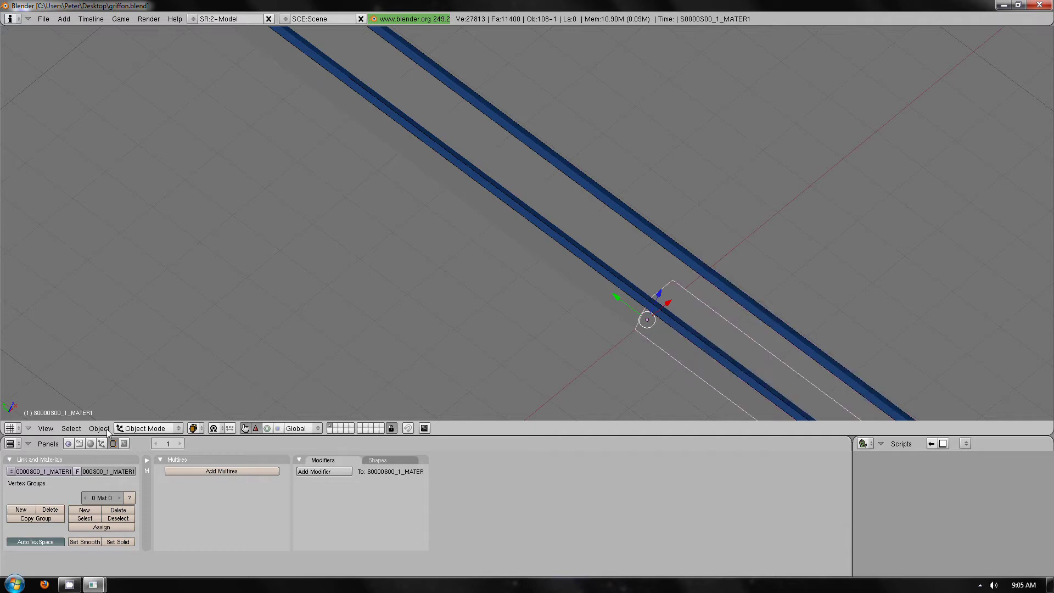
{"action": "left_click", "coordinate": [126, 472]}
{"action": "type", "text": "2s"}
{"action": "key", "text": "Return"}
Step: Rename Mesh02_MATER1 to 3r and remove the material from it and Mesh02_FrontCol
{"action": "scroll", "coordinate": [524, 206], "scroll_direction": "down", "scroll_amount": 2}
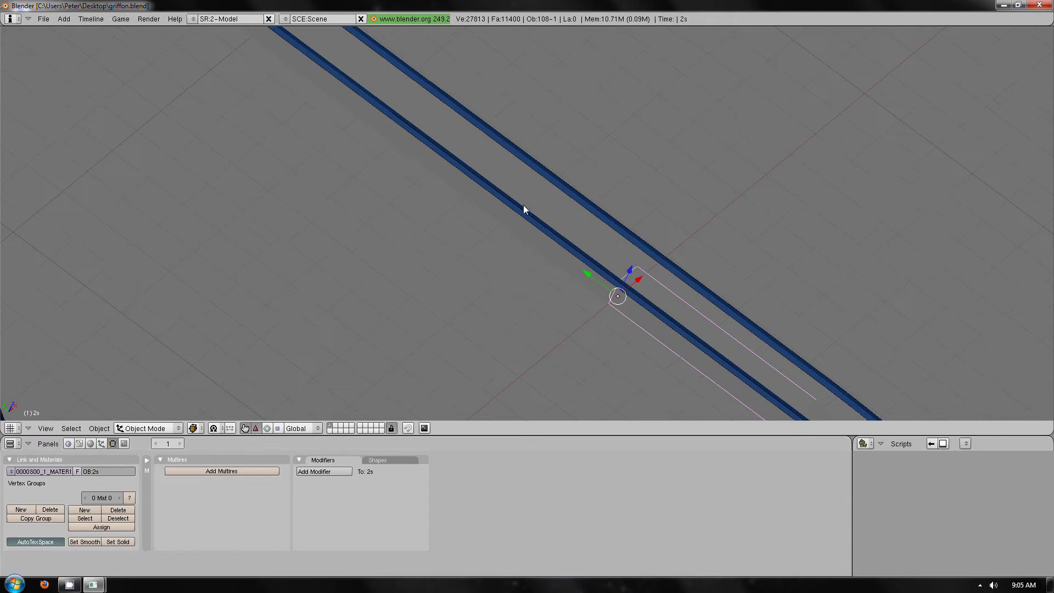
{"action": "middle_click_drag", "start_coordinate": [607, 249], "coordinate": [523, 160], "text": "shift"}
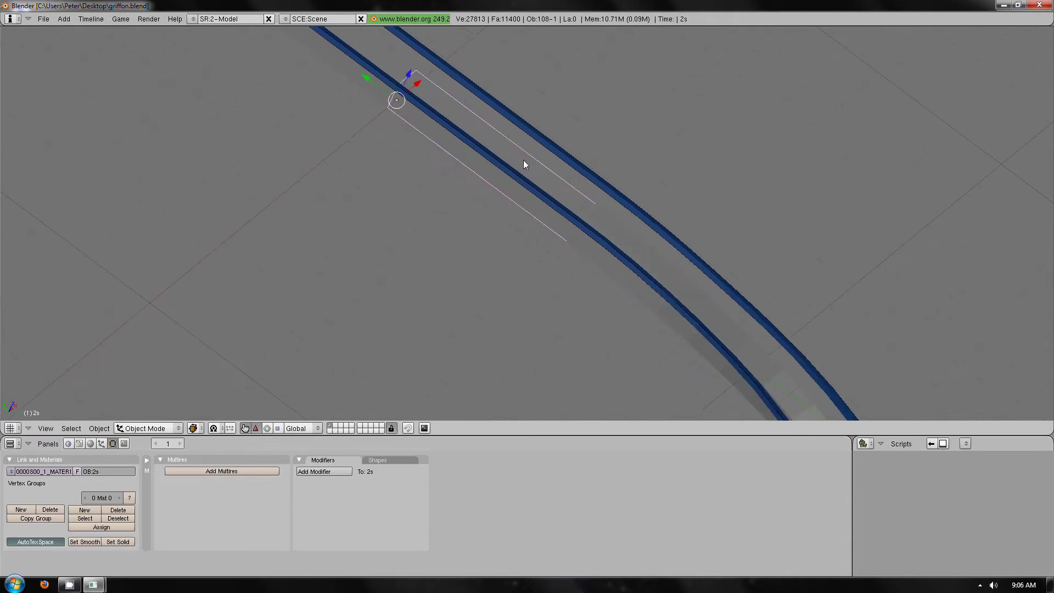
{"action": "right_click", "coordinate": [624, 244]}
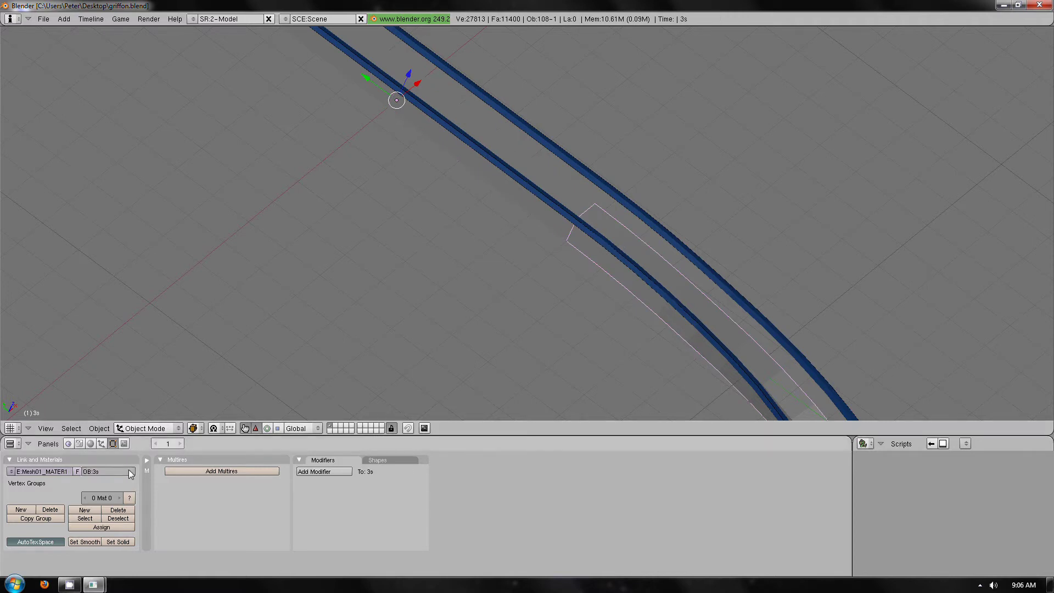
{"action": "right_click", "coordinate": [694, 262]}
{"action": "type", "text": "3r"}
{"action": "key", "text": "Return"}
{"action": "scroll", "coordinate": [589, 264], "scroll_direction": "down", "scroll_amount": 4}
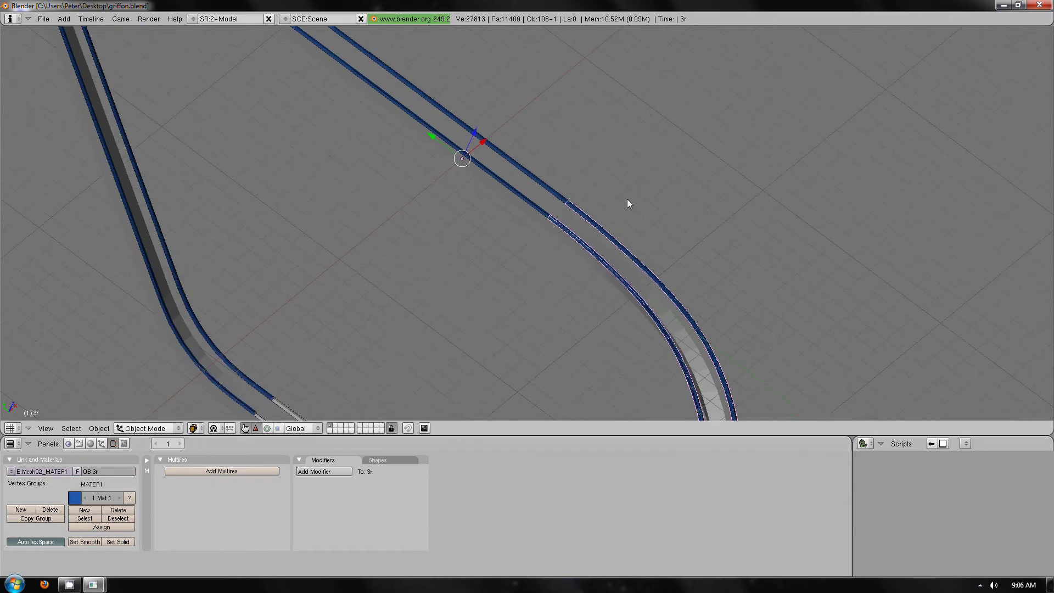
{"action": "scroll", "coordinate": [627, 199], "scroll_direction": "up", "scroll_amount": 6}
{"action": "middle_click_drag", "start_coordinate": [544, 352], "coordinate": [488, 243], "text": "shift"}
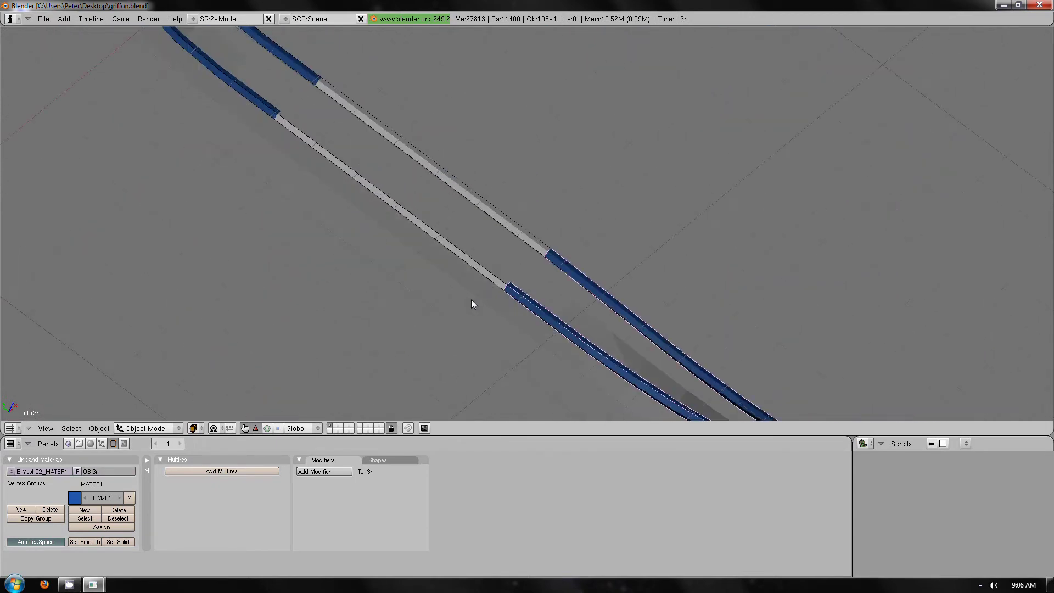
{"action": "left_click", "coordinate": [122, 509]}
{"action": "right_click", "coordinate": [485, 277]}
{"action": "left_click", "coordinate": [119, 510]}
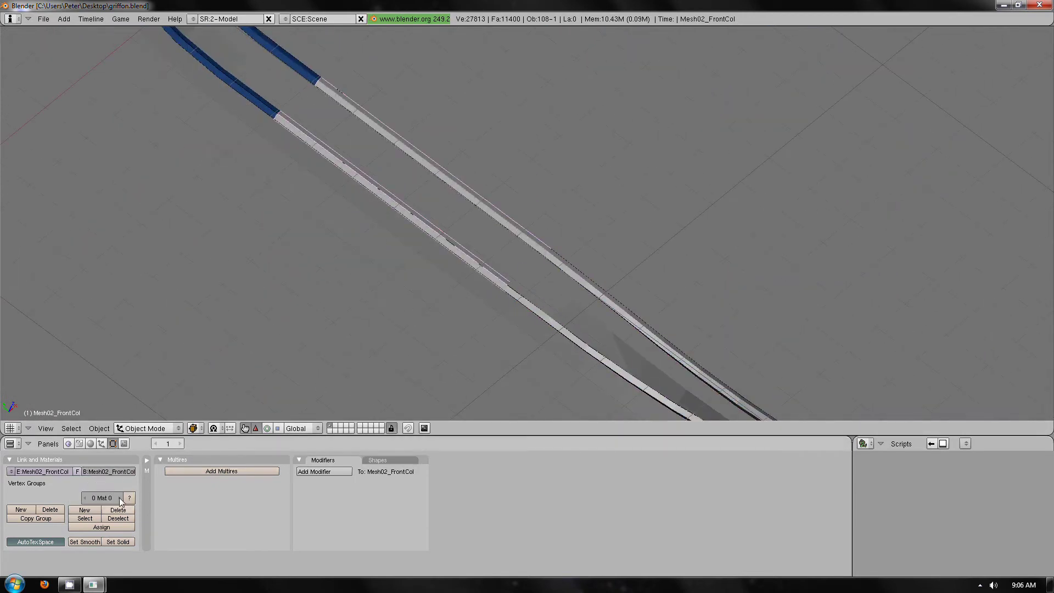
Step: Name the next rail piece 4s
{"action": "key", "text": "Return"}
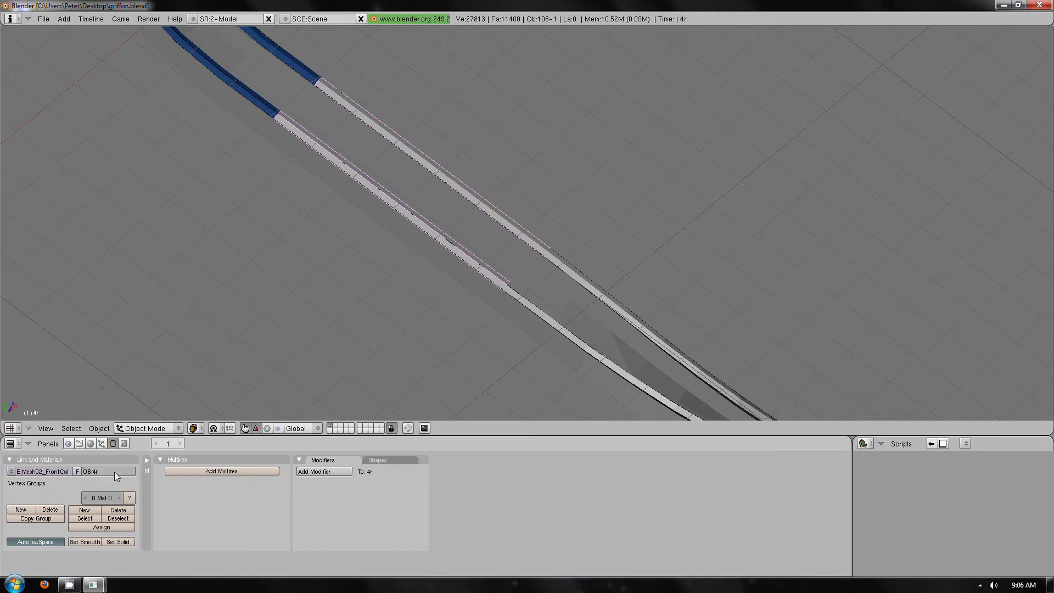
{"action": "right_click", "coordinate": [341, 230]}
{"action": "left_click", "coordinate": [87, 472]}
{"action": "type", "text": "4s"}
{"action": "key", "text": "Return"}
Step: Rename Mesh11_MATER1 to 5r and strip the blue material from it and another blue segment
{"action": "scroll", "coordinate": [439, 246], "scroll_direction": "down", "scroll_amount": 6}
{"action": "middle_click_drag", "start_coordinate": [762, 57], "coordinate": [776, 190], "text": "shift"}
{"action": "right_click", "coordinate": [706, 130]}
{"action": "left_click", "coordinate": [115, 510]}
{"action": "right_click", "coordinate": [622, 67]}
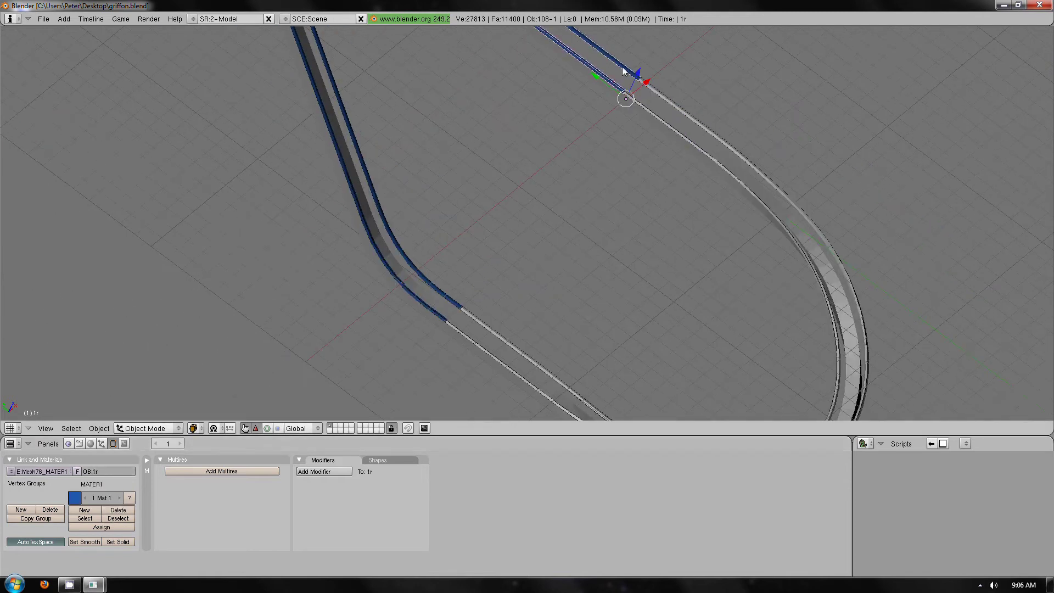
{"action": "right_click", "coordinate": [464, 314]}
{"action": "right_click", "coordinate": [449, 304]}
{"action": "type", "text": "5r"}
{"action": "key", "text": "Return"}
{"action": "left_click", "coordinate": [117, 510]}
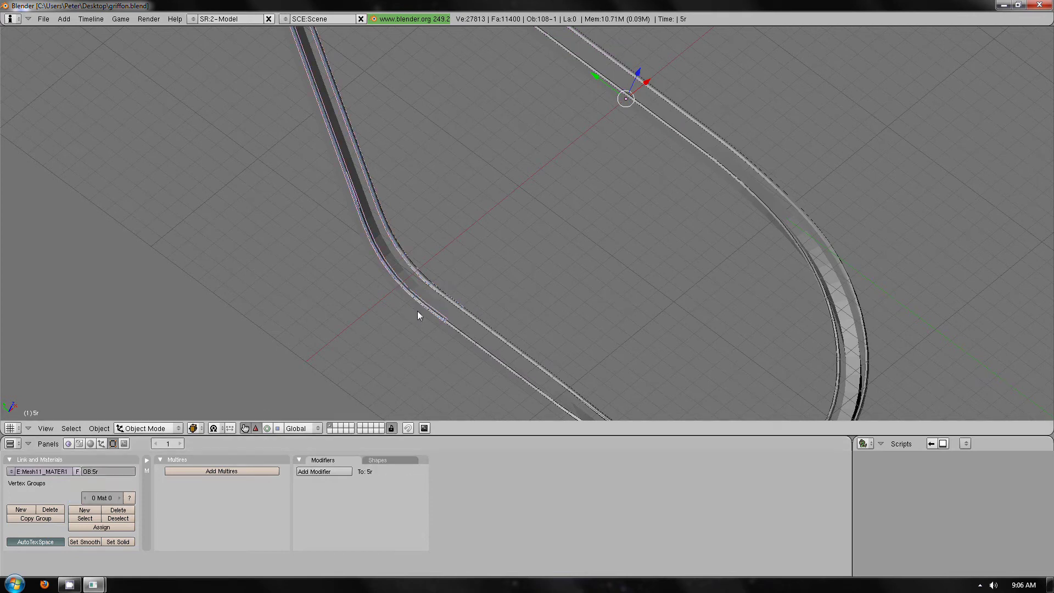
{"action": "scroll", "coordinate": [419, 311], "scroll_direction": "down", "scroll_amount": 4}
{"action": "right_click", "coordinate": [455, 240]}
Step: Commit the rail name 5s and erase the Mesh04_MATER1.001 curve object
{"action": "scroll", "coordinate": [457, 236], "scroll_direction": "up", "scroll_amount": 3}
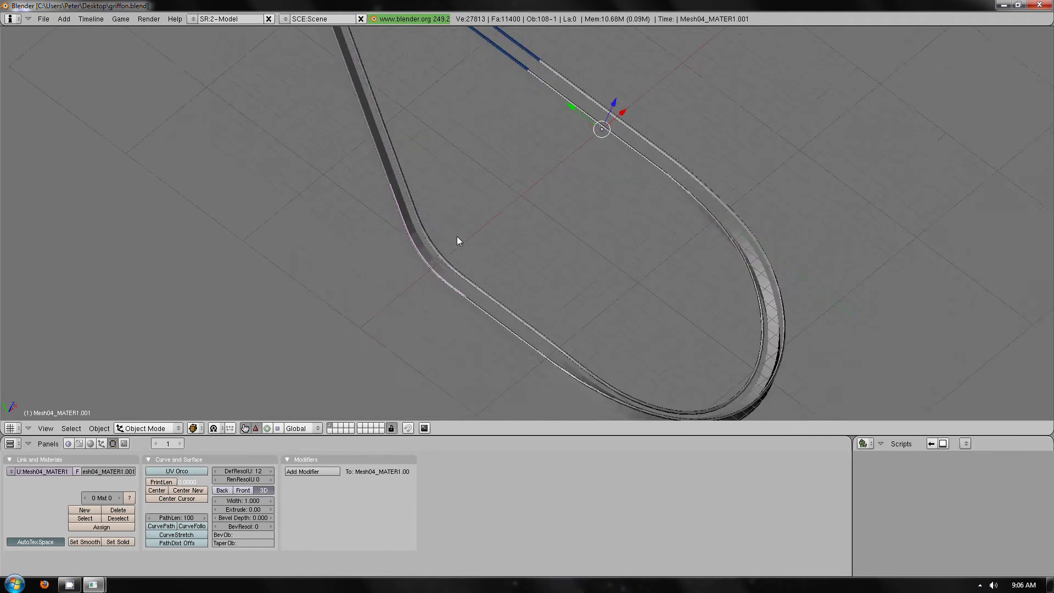
{"action": "key", "text": "Return"}
{"action": "right_click", "coordinate": [375, 250]}
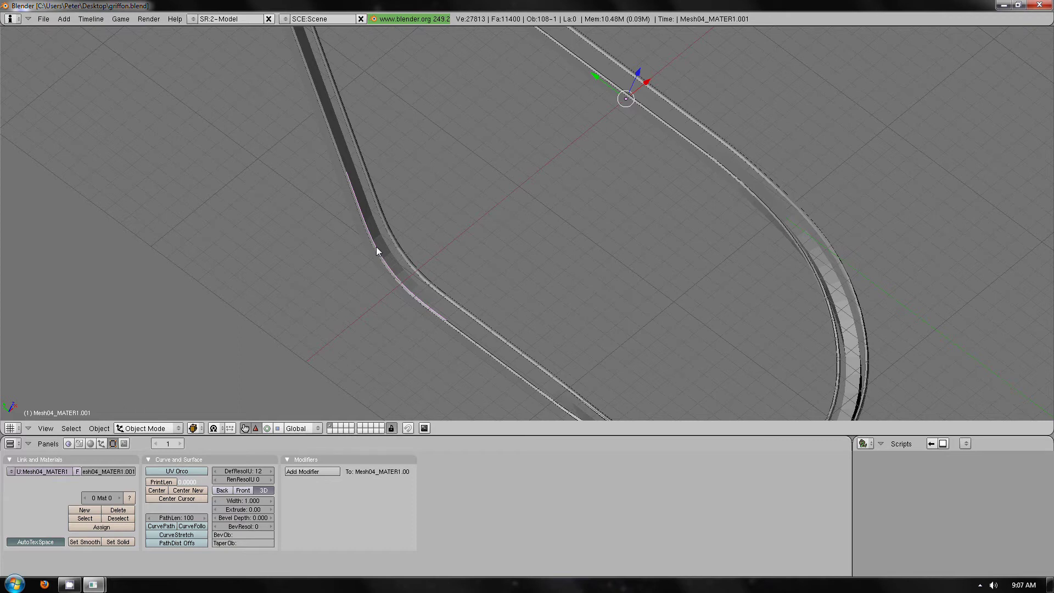
{"action": "scroll", "coordinate": [377, 246], "scroll_direction": "up", "scroll_amount": 2}
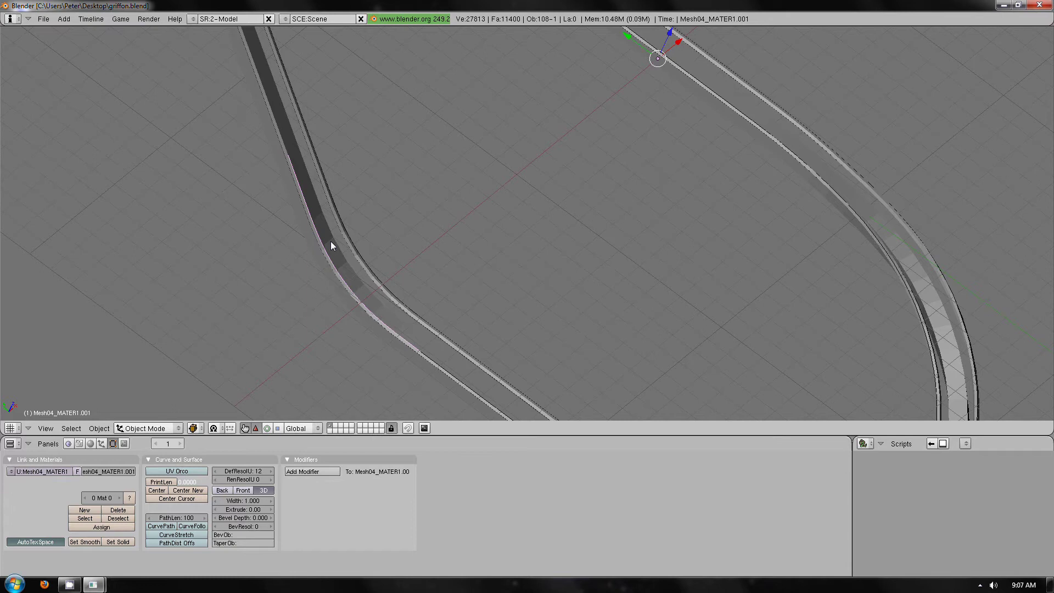
{"action": "scroll", "coordinate": [275, 165], "scroll_direction": "up", "scroll_amount": 1}
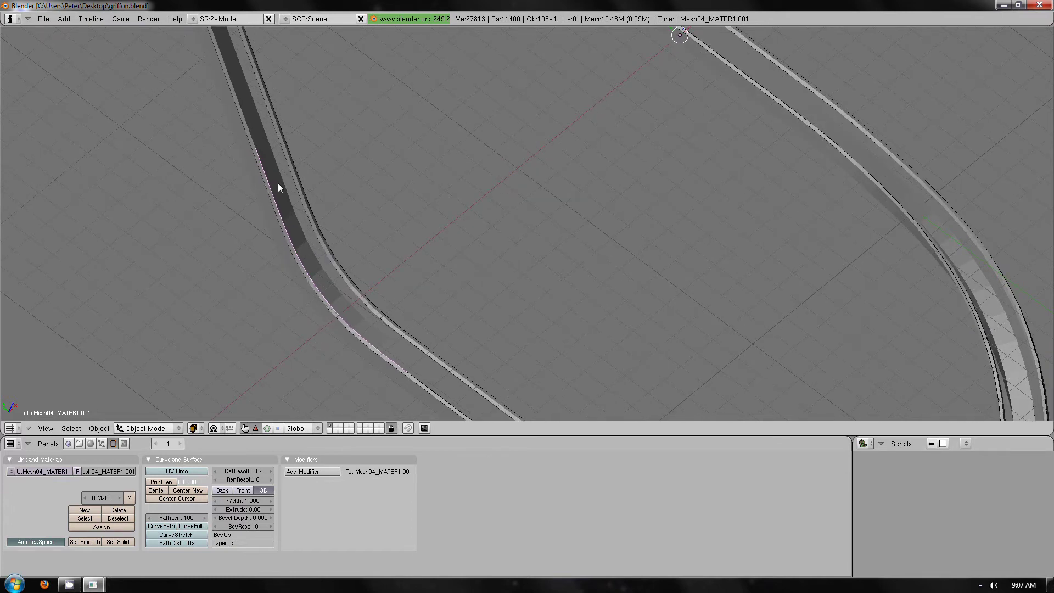
{"action": "key", "text": "x"}
{"action": "left_click", "coordinate": [278, 184]}
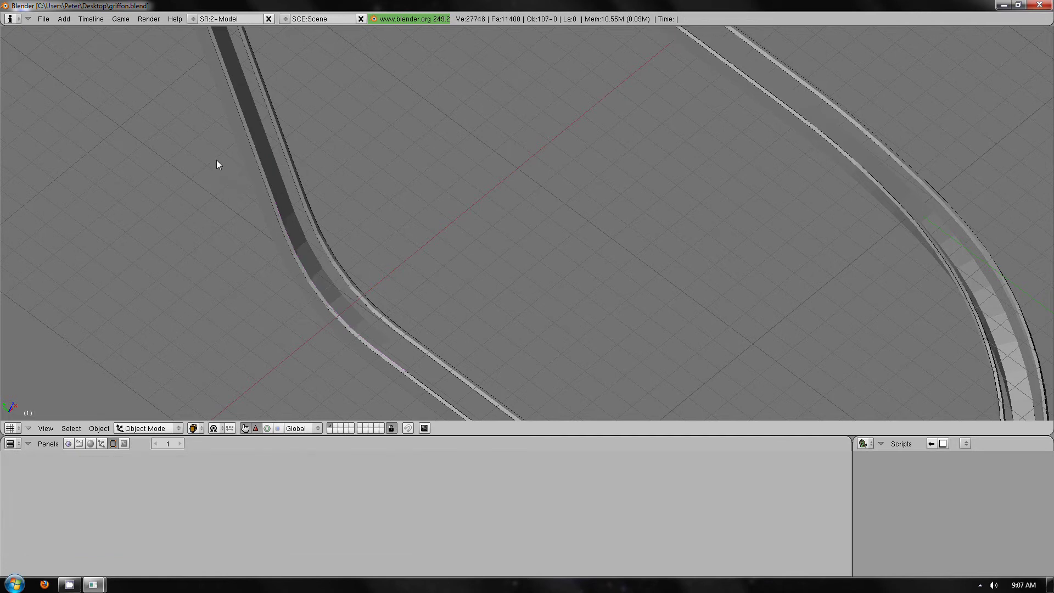
Step: Select the left track and remove its duplicate vertices in Edit Mode
{"action": "right_click", "coordinate": [257, 163]}
{"action": "key", "text": "Tab"}
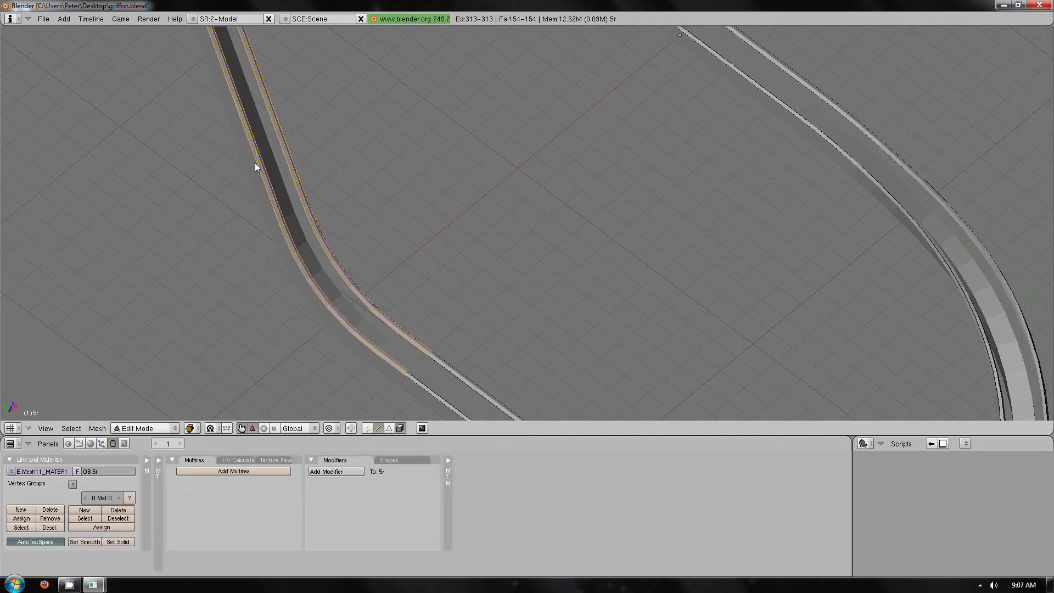
{"action": "scroll", "coordinate": [255, 162], "scroll_direction": "up", "scroll_amount": 4}
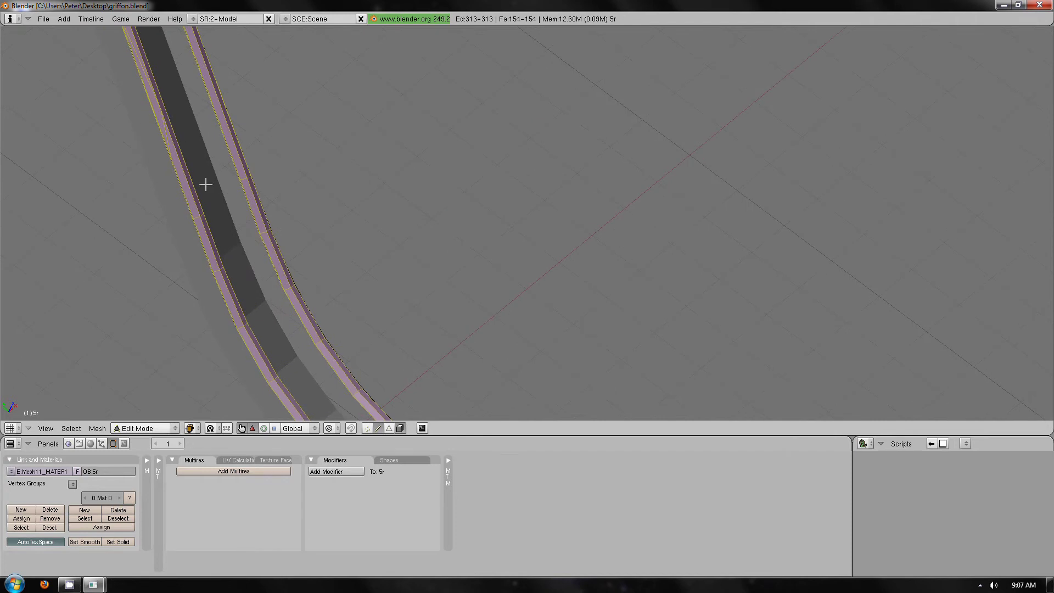
{"action": "middle_click_drag", "start_coordinate": [205, 184], "coordinate": [245, 213], "text": "shift"}
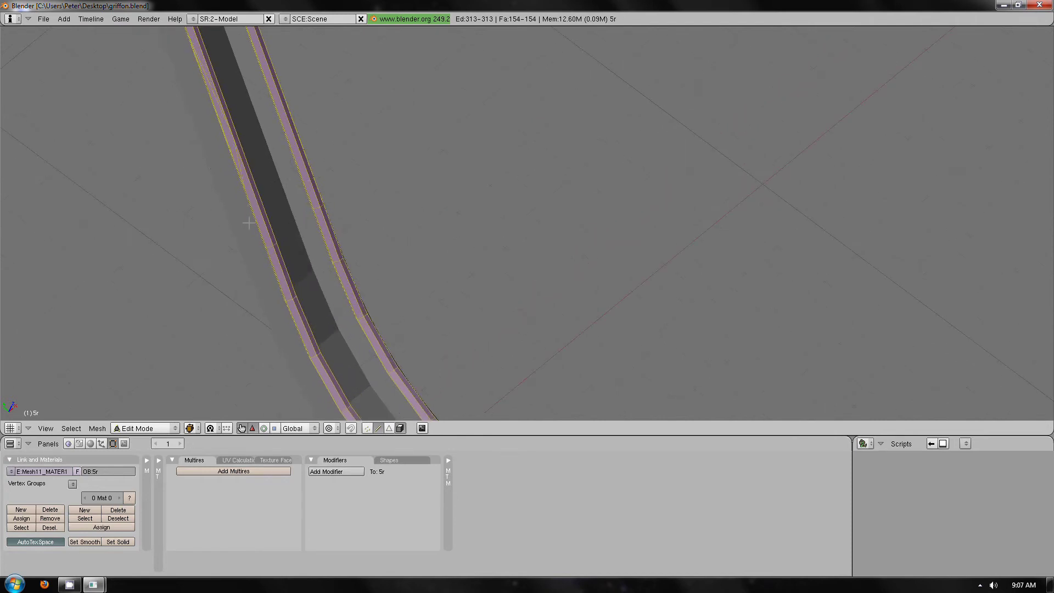
{"action": "key", "text": "alt+j"}
{"action": "key", "text": "ctrl+z"}
{"action": "key", "text": "w"}
{"action": "left_click", "coordinate": [249, 224]}
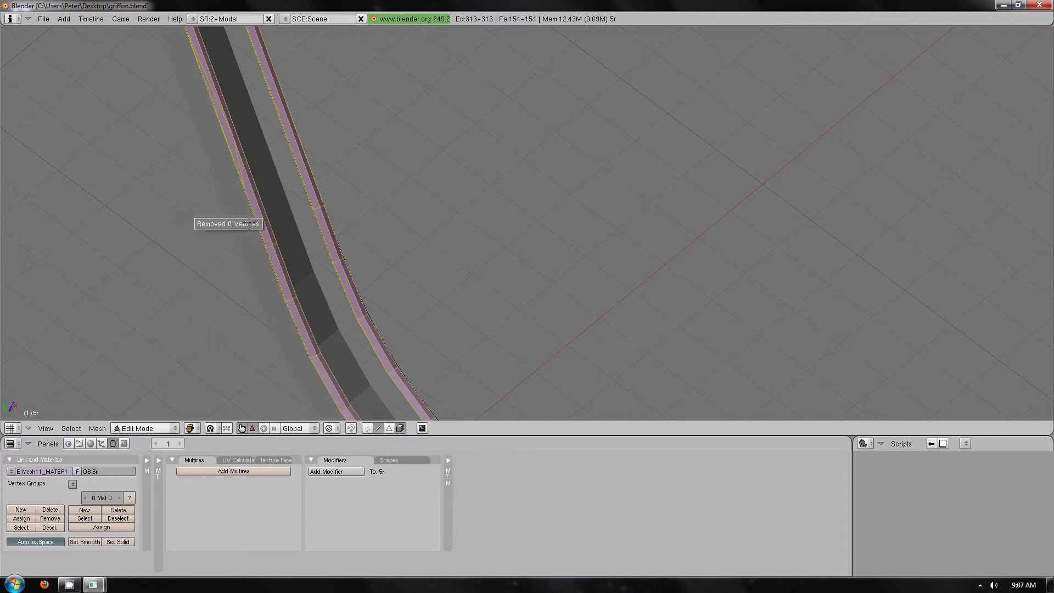
Step: Add a loop cut across the left strip, then reselect the whole mesh
{"action": "key", "text": "ctrl+r"}
{"action": "left_click", "coordinate": [305, 351]}
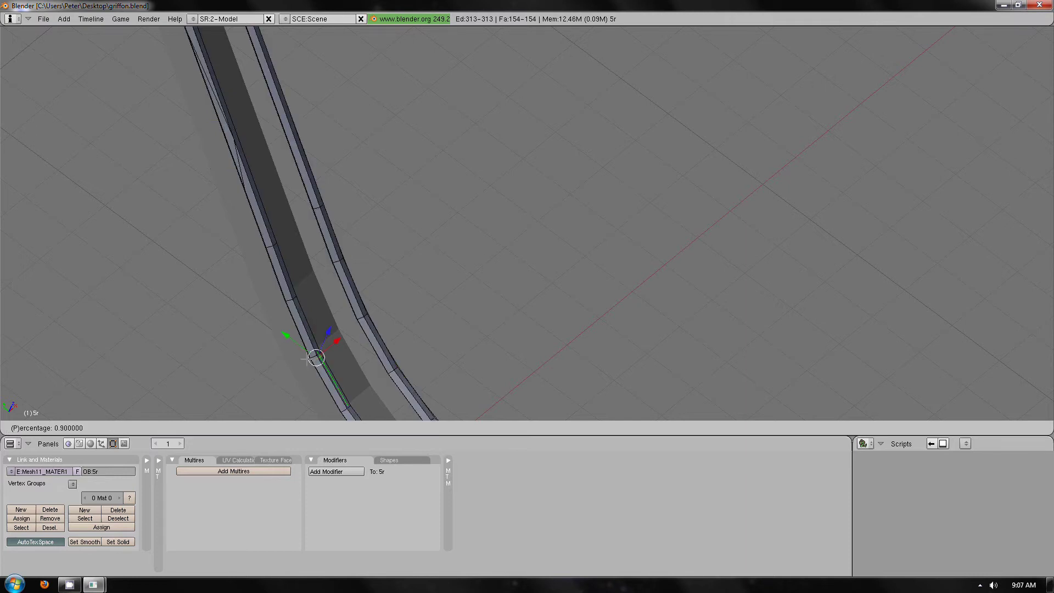
{"action": "key", "text": "Escape"}
{"action": "scroll", "coordinate": [280, 352], "scroll_direction": "up", "scroll_amount": 1}
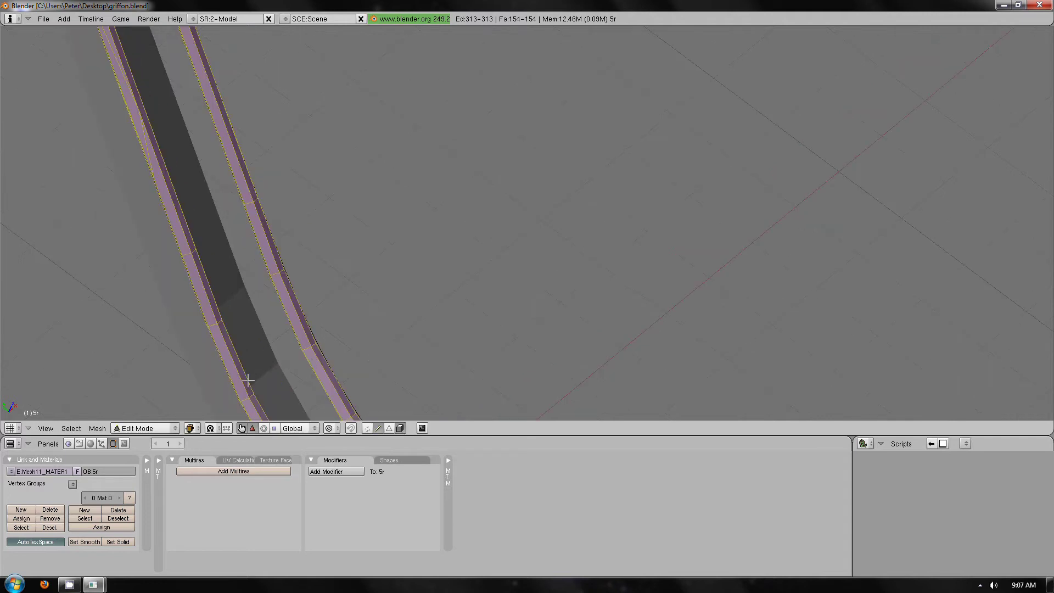
{"action": "key", "text": "ctrl+r"}
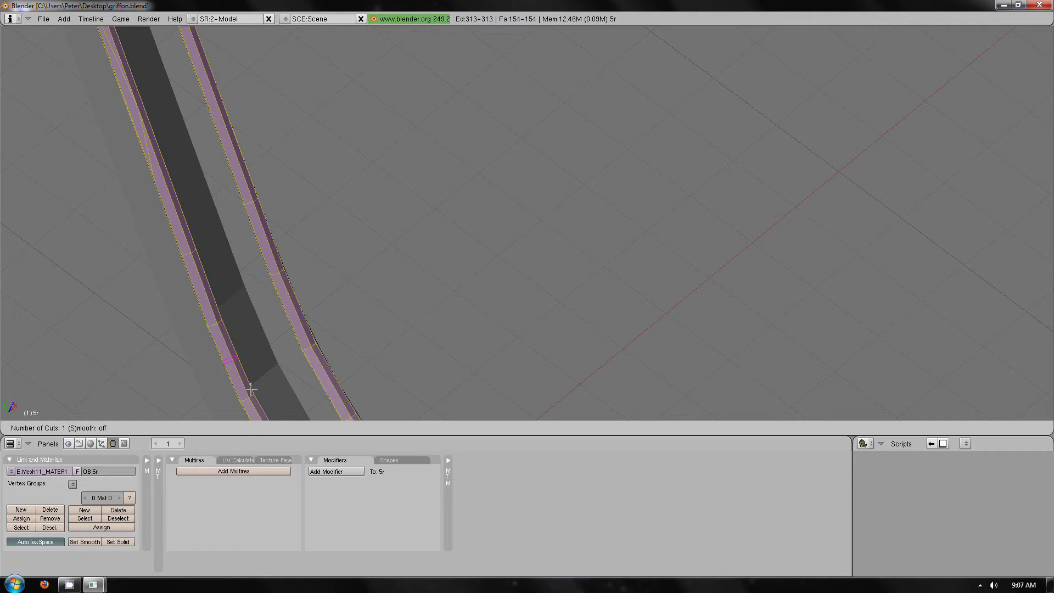
{"action": "left_click", "coordinate": [253, 395]}
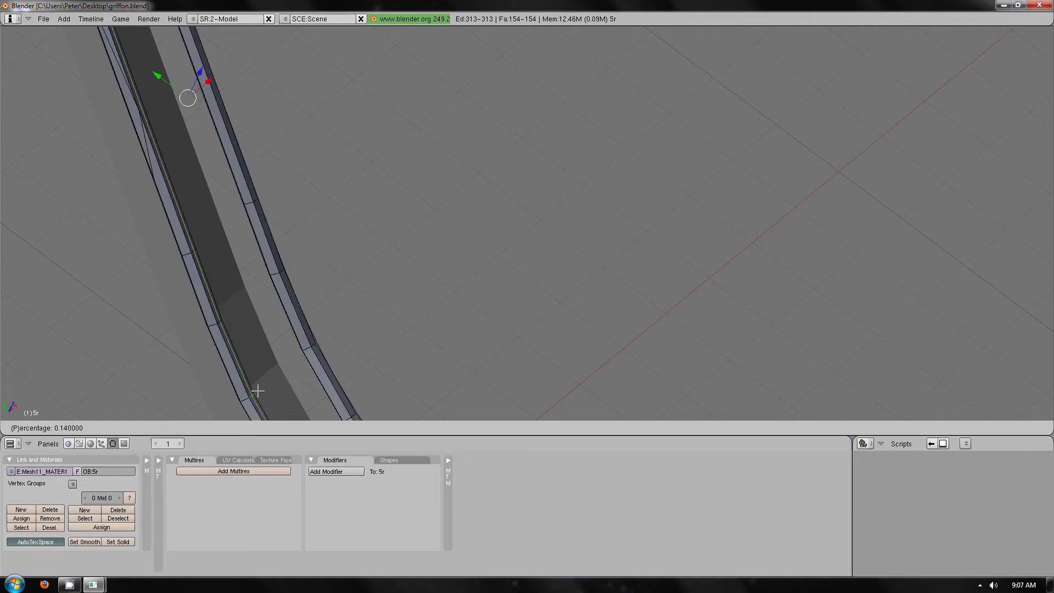
{"action": "left_click", "coordinate": [258, 391]}
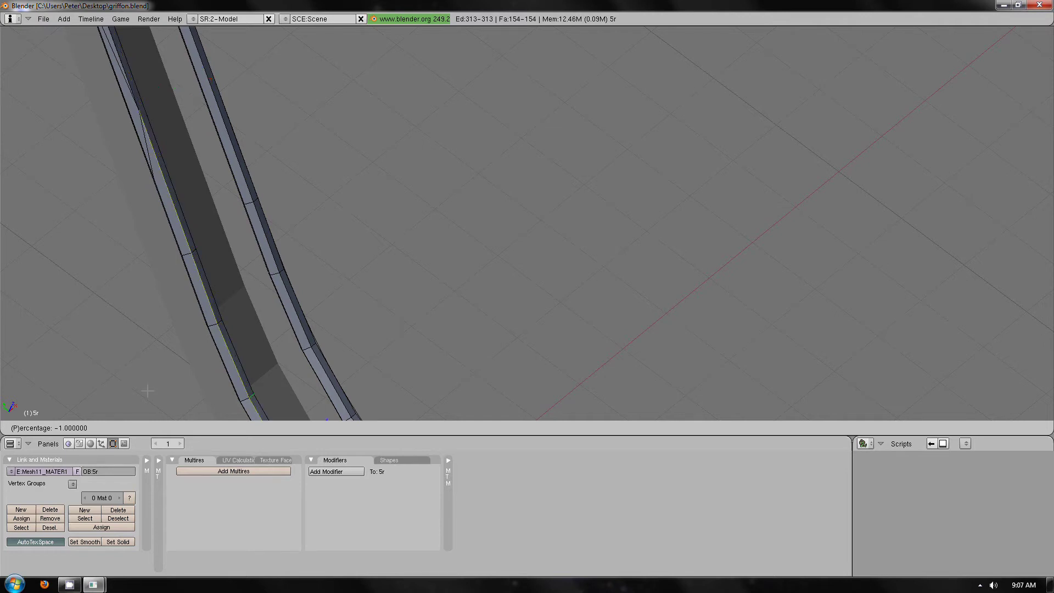
{"action": "key", "text": "a"}
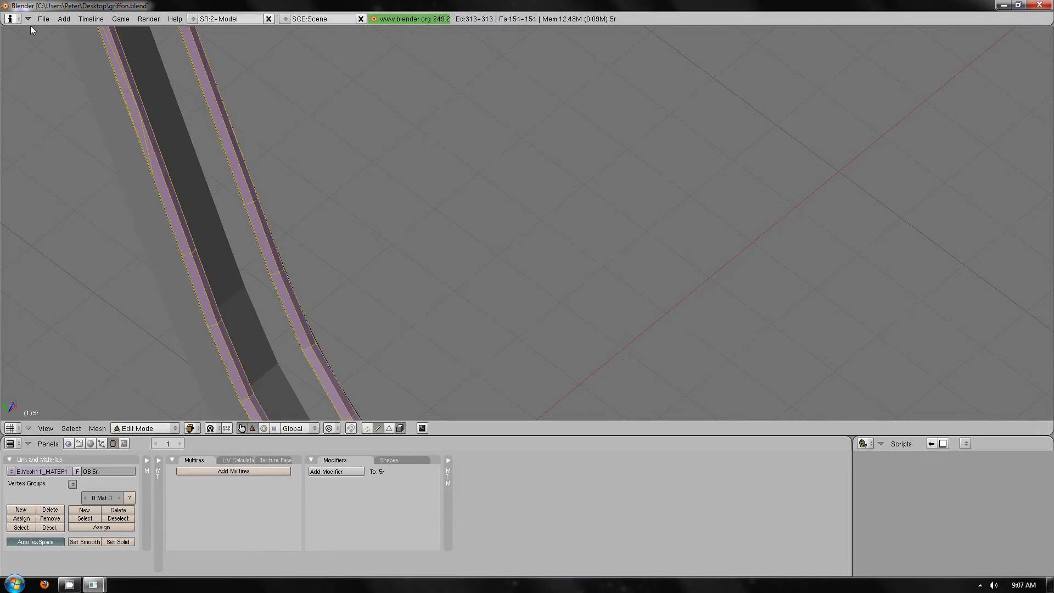
{"action": "middle_click_drag", "start_coordinate": [207, 235], "coordinate": [256, 237], "text": "shift"}
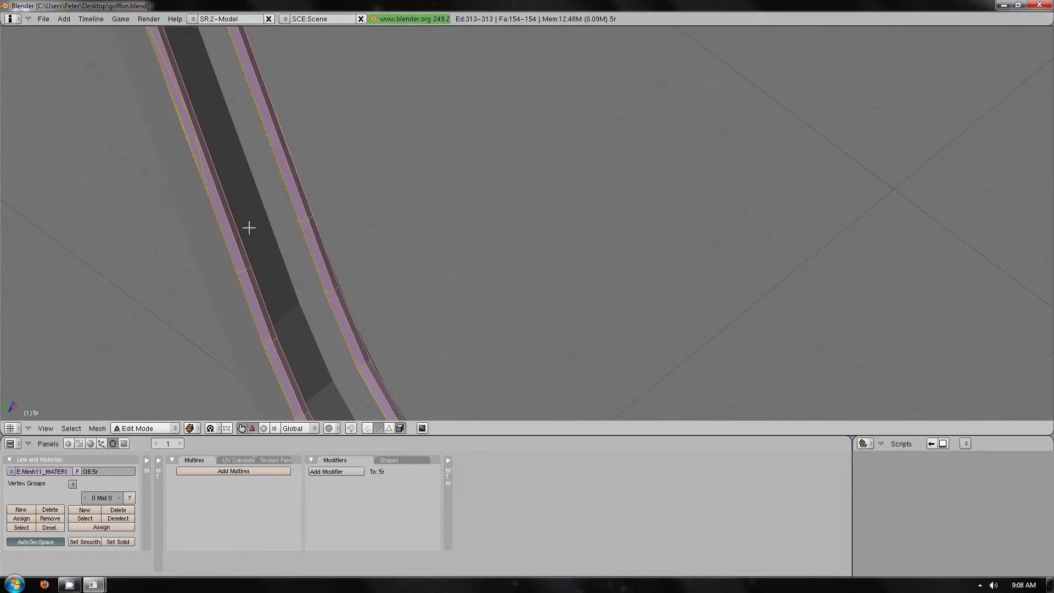
{"action": "scroll", "coordinate": [275, 291], "scroll_direction": "down", "scroll_amount": 6}
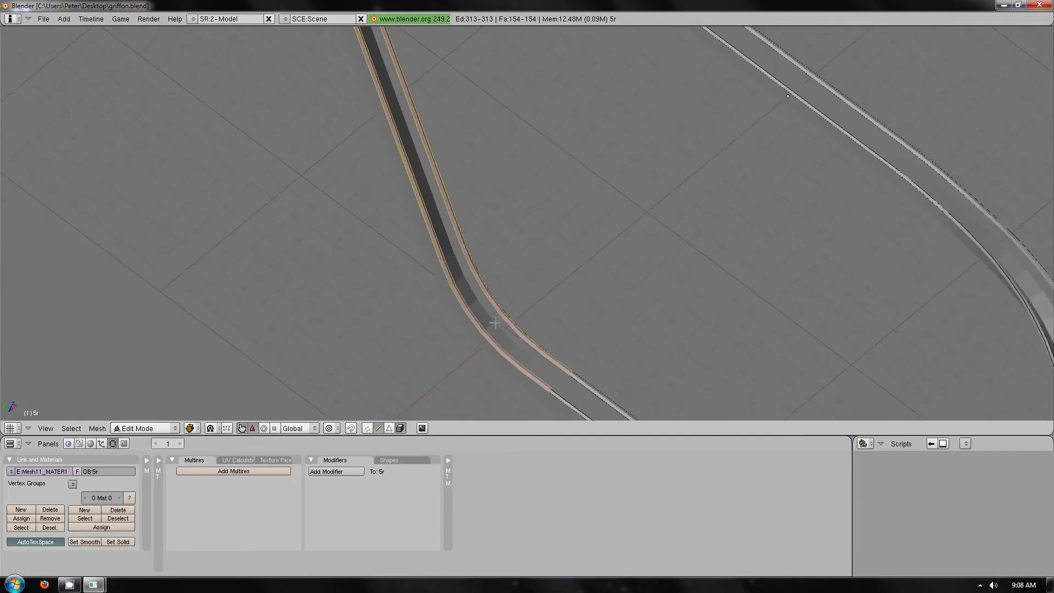
{"action": "scroll", "coordinate": [499, 326], "scroll_direction": "up", "scroll_amount": 2}
{"action": "scroll", "coordinate": [499, 326], "scroll_direction": "up", "scroll_amount": 2}
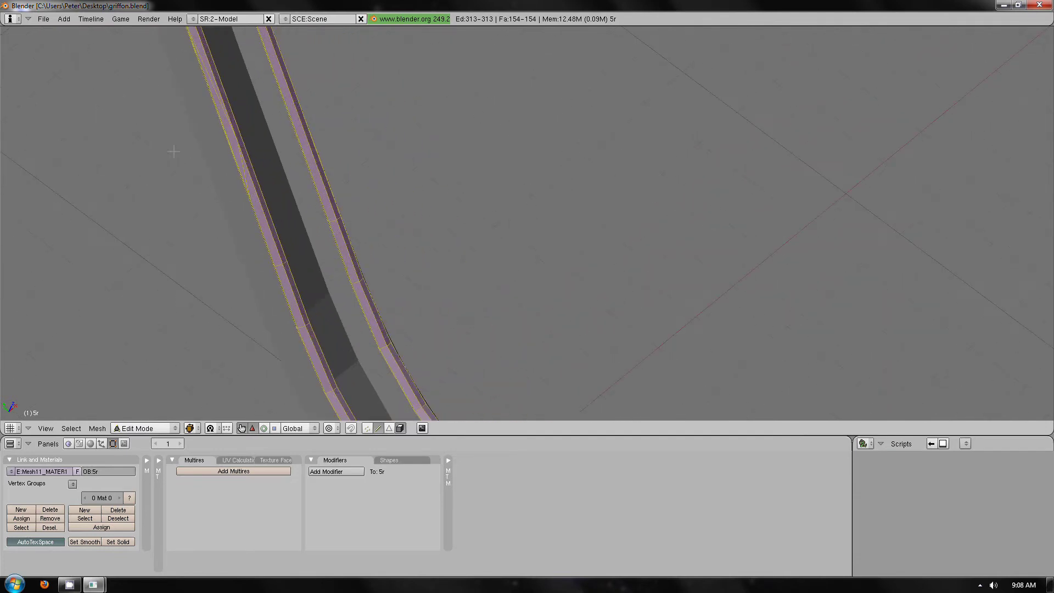
{"action": "middle_click_drag", "start_coordinate": [256, 161], "coordinate": [412, 236], "text": "shift"}
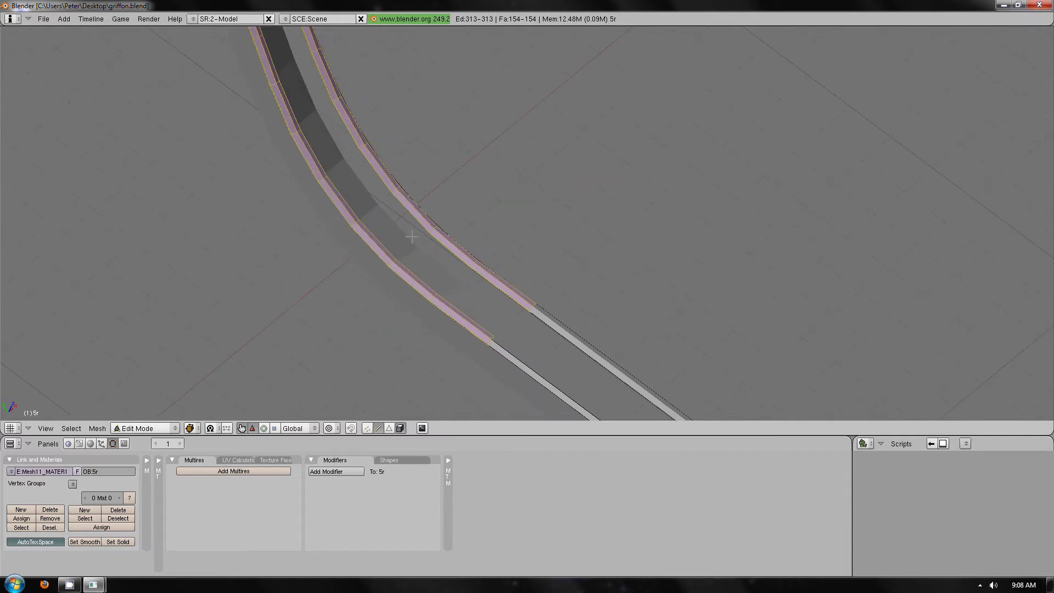
{"action": "middle_click_drag", "start_coordinate": [432, 345], "coordinate": [410, 310], "text": "shift"}
{"action": "scroll", "coordinate": [410, 310], "scroll_direction": "up", "scroll_amount": 2}
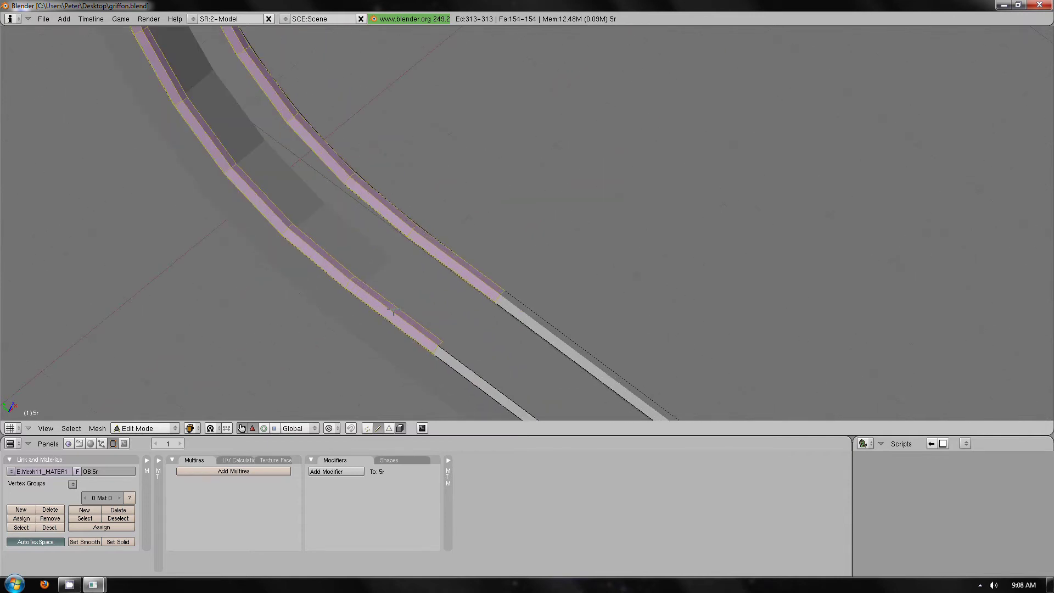
{"action": "right_click", "coordinate": [393, 309]}
{"action": "right_click", "coordinate": [317, 254], "text": "shift"}
{"action": "right_click", "coordinate": [260, 197], "text": "shift"}
{"action": "right_click", "coordinate": [194, 124], "text": "shift"}
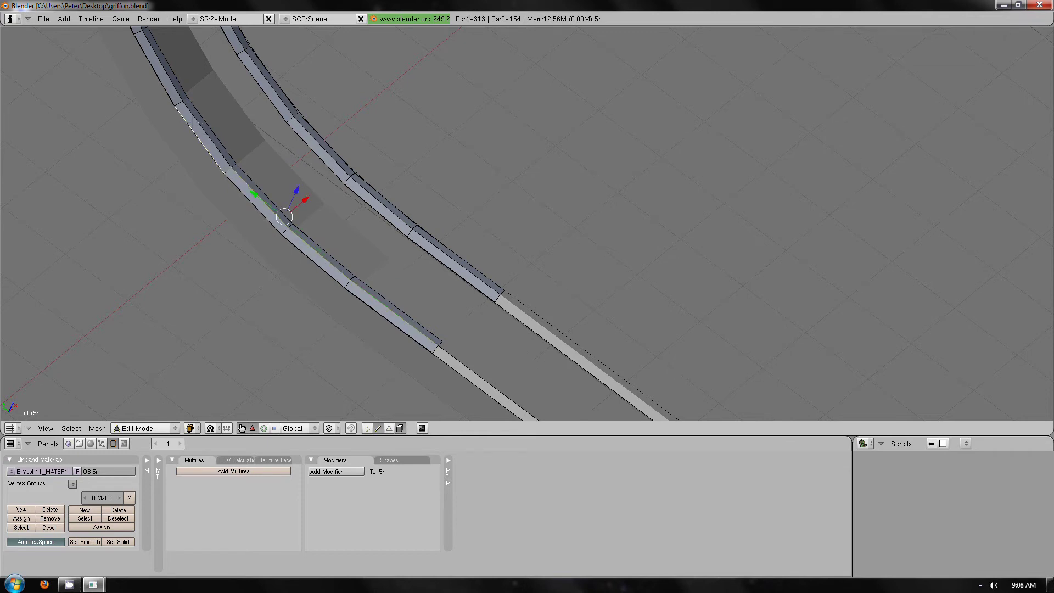
{"action": "right_click", "coordinate": [193, 130], "text": "shift"}
{"action": "right_click", "coordinate": [208, 133], "text": "shift"}
{"action": "right_click", "coordinate": [171, 77], "text": "shift"}
{"action": "middle_click_drag", "start_coordinate": [170, 77], "coordinate": [351, 263], "text": "shift"}
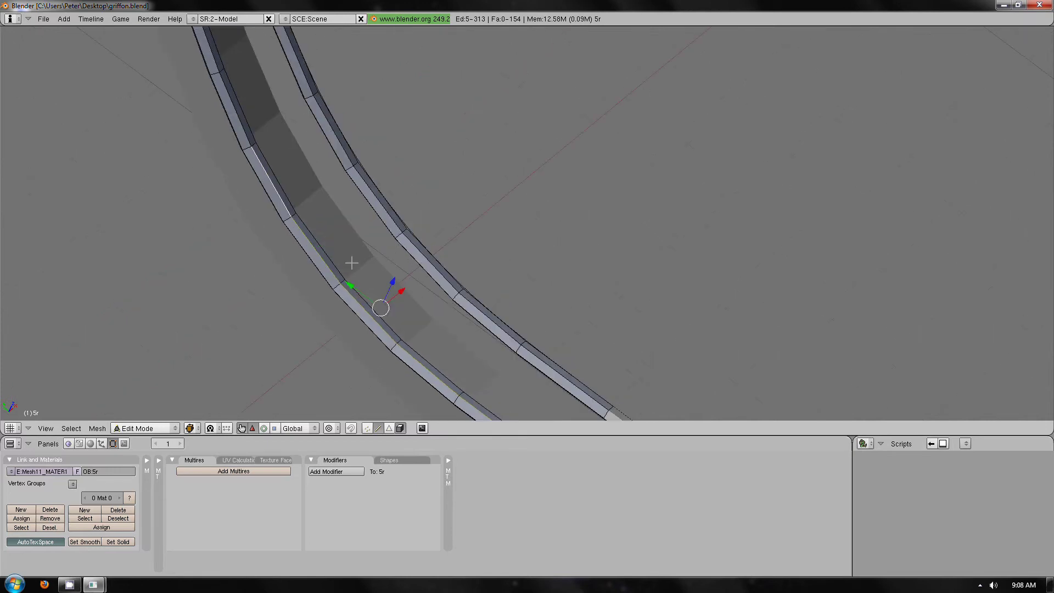
{"action": "scroll", "coordinate": [351, 263], "scroll_direction": "up", "scroll_amount": 4}
{"action": "right_click", "coordinate": [125, 143], "text": "shift"}
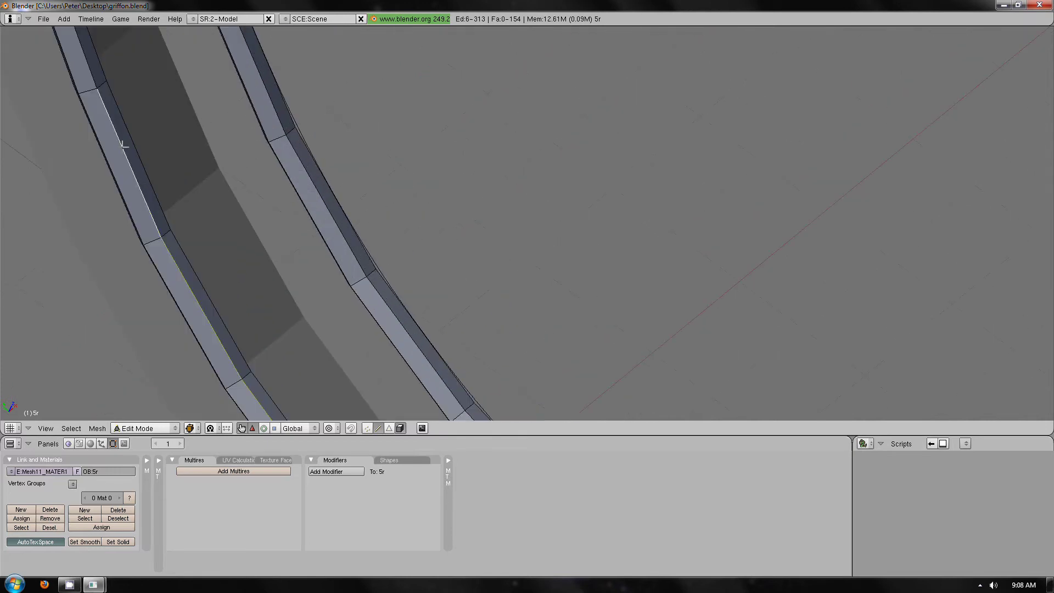
{"action": "right_click", "coordinate": [87, 64], "text": "shift"}
{"action": "middle_click_drag", "start_coordinate": [181, 181], "coordinate": [510, 416], "text": "shift"}
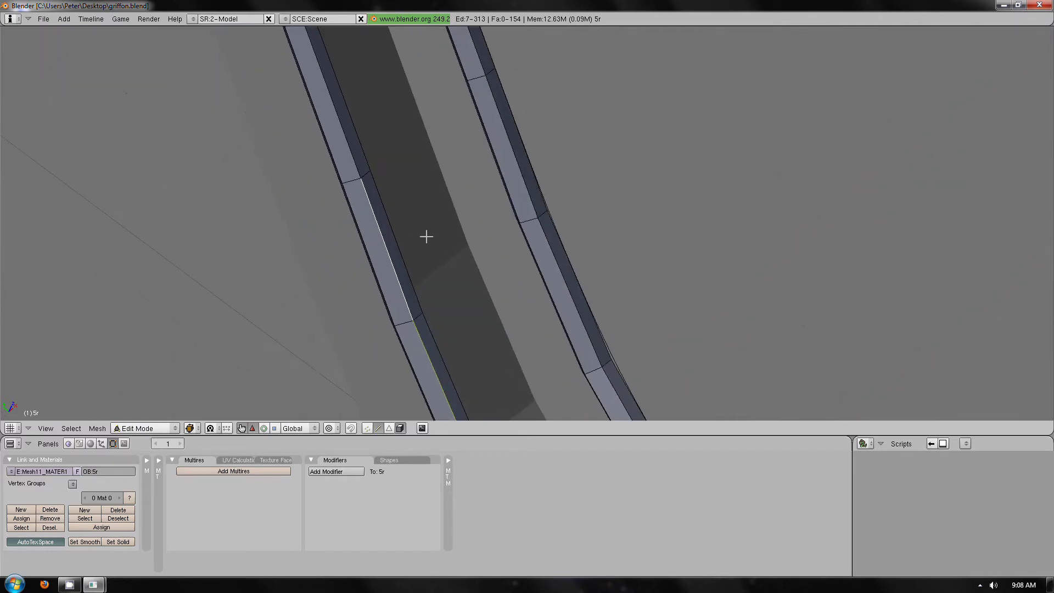
{"action": "middle_click_drag", "start_coordinate": [392, 189], "coordinate": [422, 232], "text": "shift"}
{"action": "right_click", "coordinate": [384, 206], "text": "shift"}
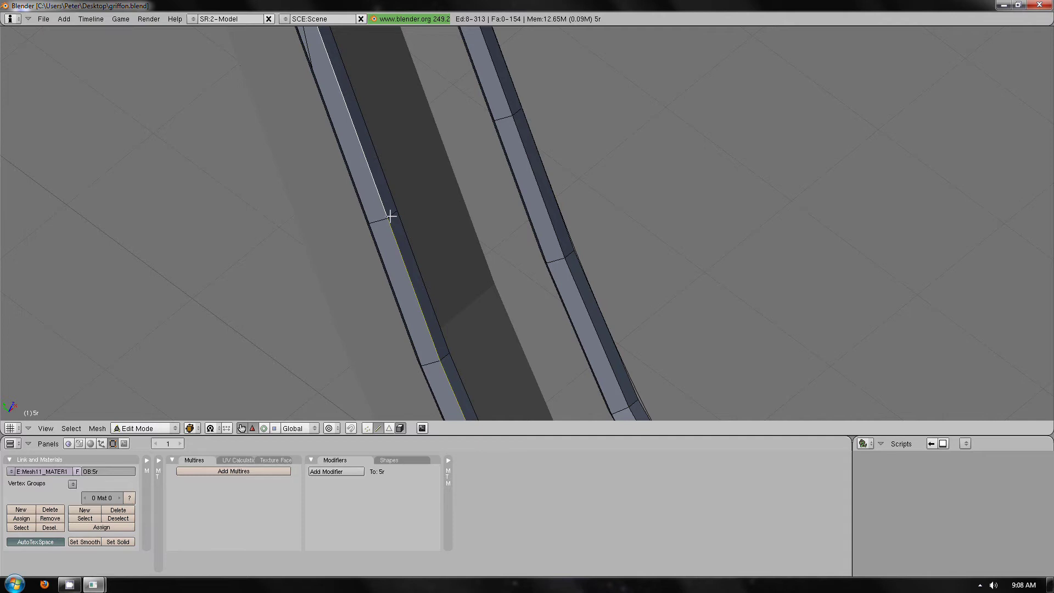
{"action": "scroll", "coordinate": [434, 191], "scroll_direction": "down", "scroll_amount": 2}
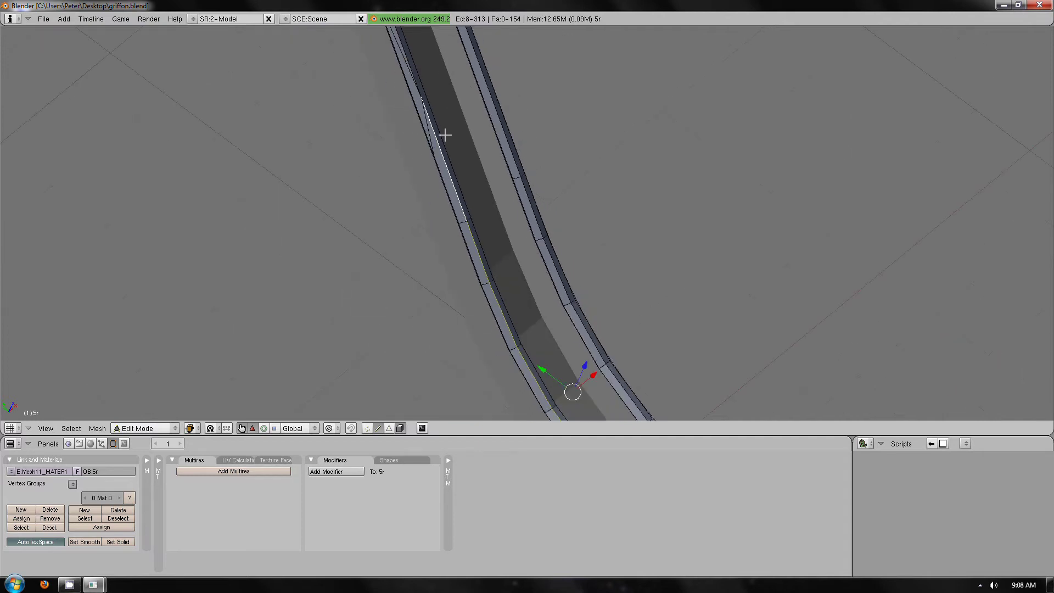
{"action": "scroll", "coordinate": [445, 135], "scroll_direction": "up", "scroll_amount": 2}
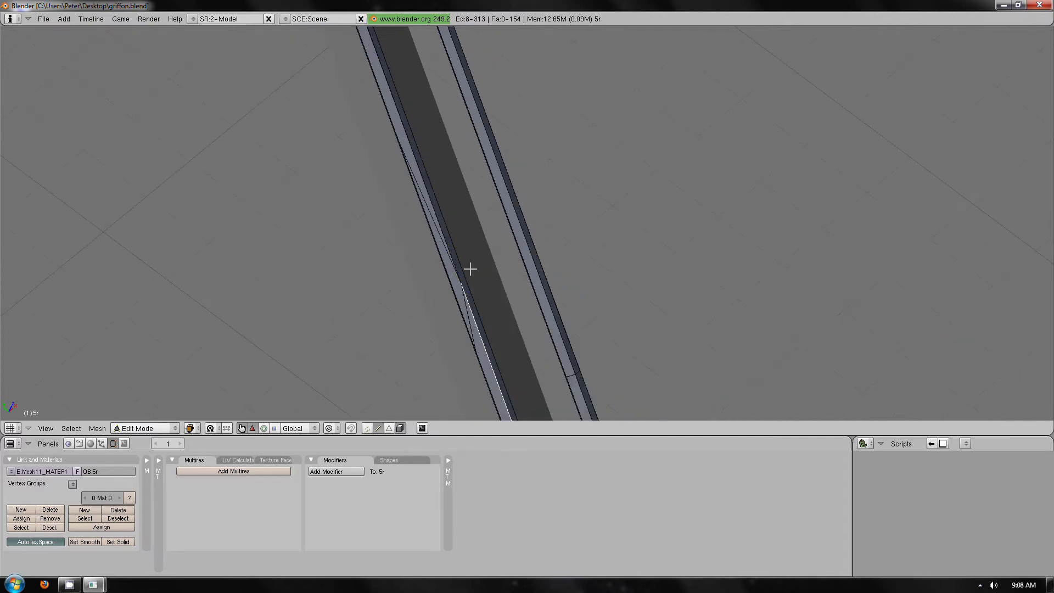
{"action": "right_click", "coordinate": [448, 247], "text": "shift"}
{"action": "right_click", "coordinate": [448, 247], "text": "shift"}
{"action": "right_click", "coordinate": [445, 234], "text": "shift"}
{"action": "scroll", "coordinate": [460, 266], "scroll_direction": "down", "scroll_amount": 2}
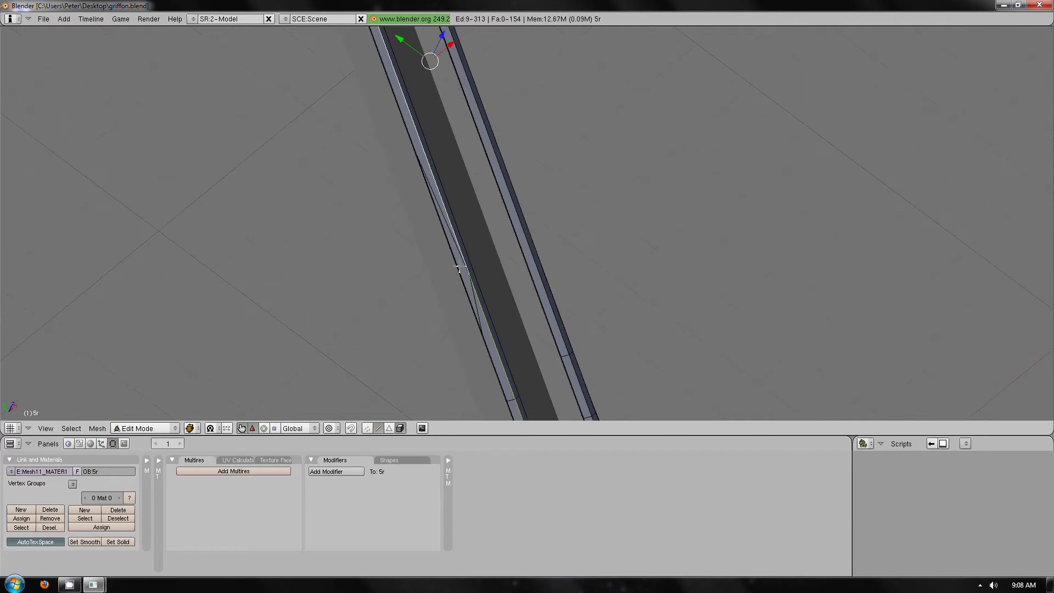
{"action": "scroll", "coordinate": [459, 267], "scroll_direction": "down", "scroll_amount": 3}
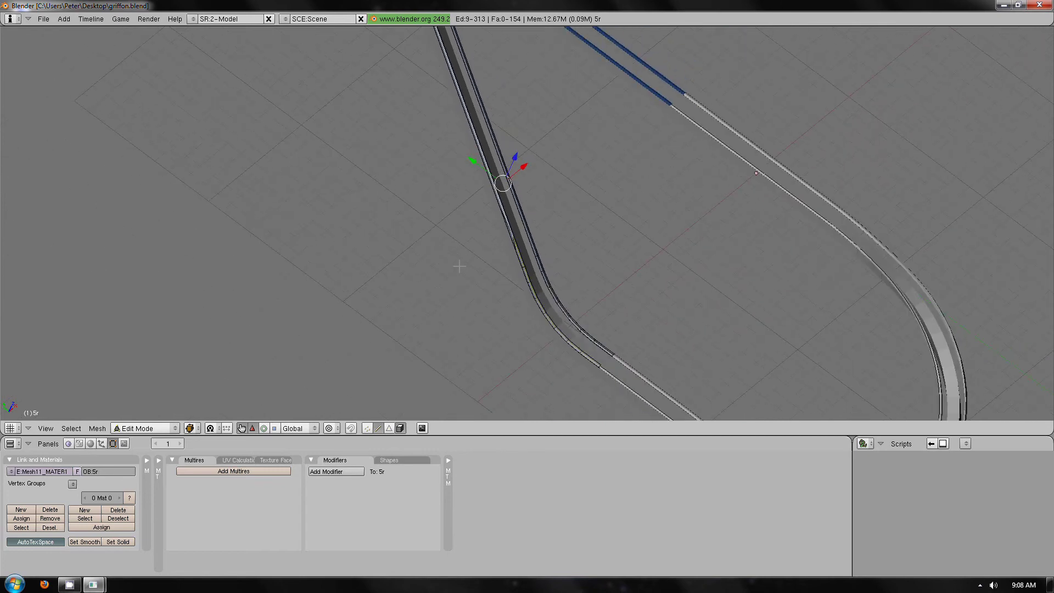
{"action": "scroll", "coordinate": [460, 267], "scroll_direction": "down", "scroll_amount": 4}
Step: Add the rail edges leading into the bend to the edge selection
{"action": "middle_click_drag", "start_coordinate": [451, 166], "coordinate": [534, 378], "text": "shift"}
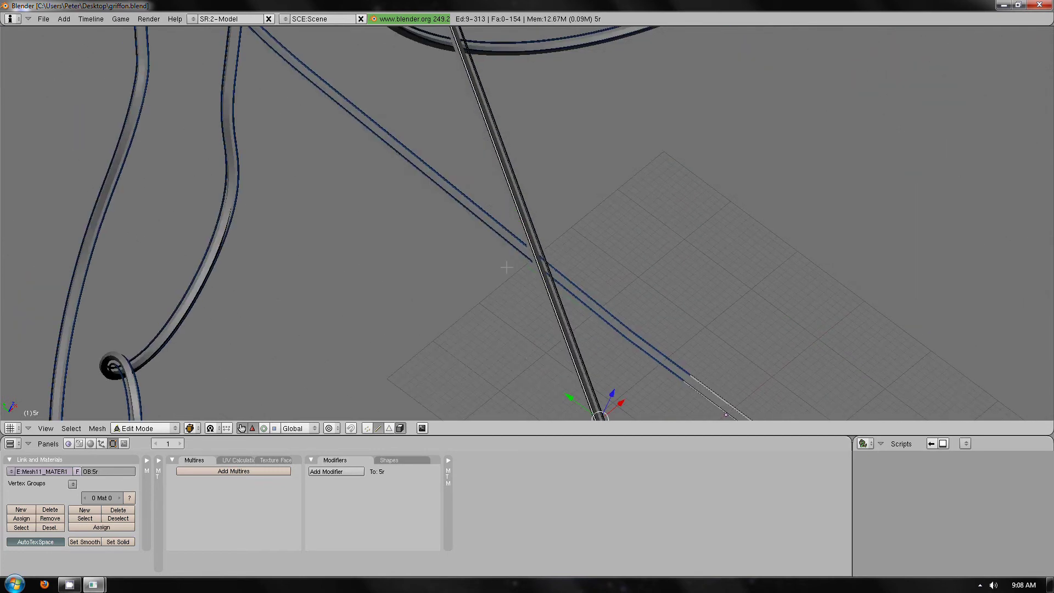
{"action": "middle_click_drag", "start_coordinate": [491, 214], "coordinate": [570, 395], "text": "shift"}
{"action": "scroll", "coordinate": [520, 214], "scroll_direction": "up", "scroll_amount": 6}
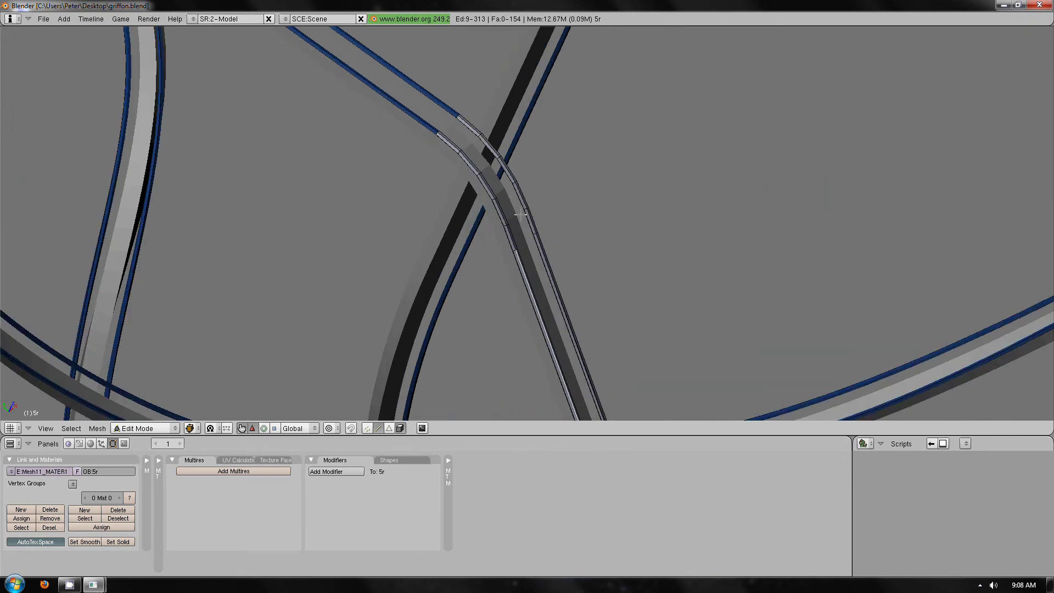
{"action": "scroll", "coordinate": [520, 214], "scroll_direction": "up", "scroll_amount": 6}
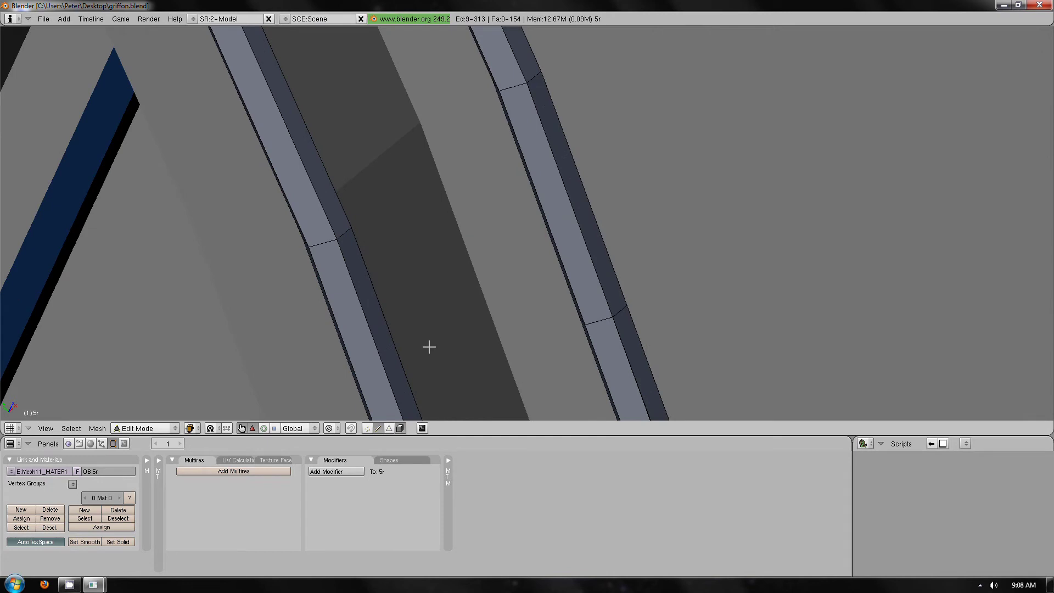
{"action": "middle_click_drag", "start_coordinate": [428, 347], "coordinate": [539, 183], "text": "shift"}
{"action": "right_click", "coordinate": [526, 289], "text": "shift"}
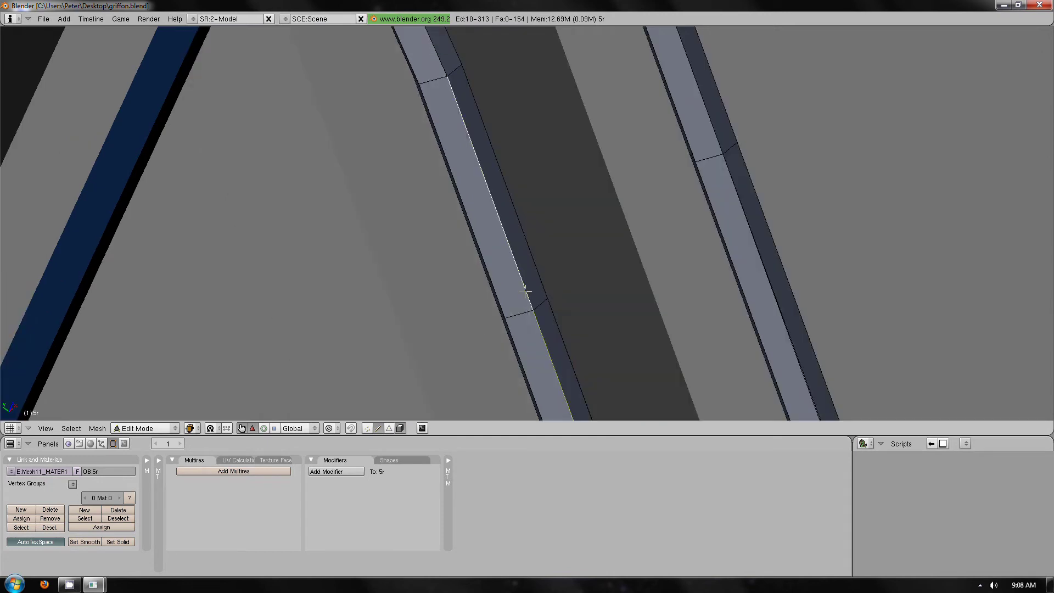
{"action": "right_click", "coordinate": [439, 57], "text": "shift"}
{"action": "middle_click_drag", "start_coordinate": [514, 132], "coordinate": [542, 200], "text": "shift"}
{"action": "scroll", "coordinate": [497, 134], "scroll_direction": "down", "scroll_amount": 3}
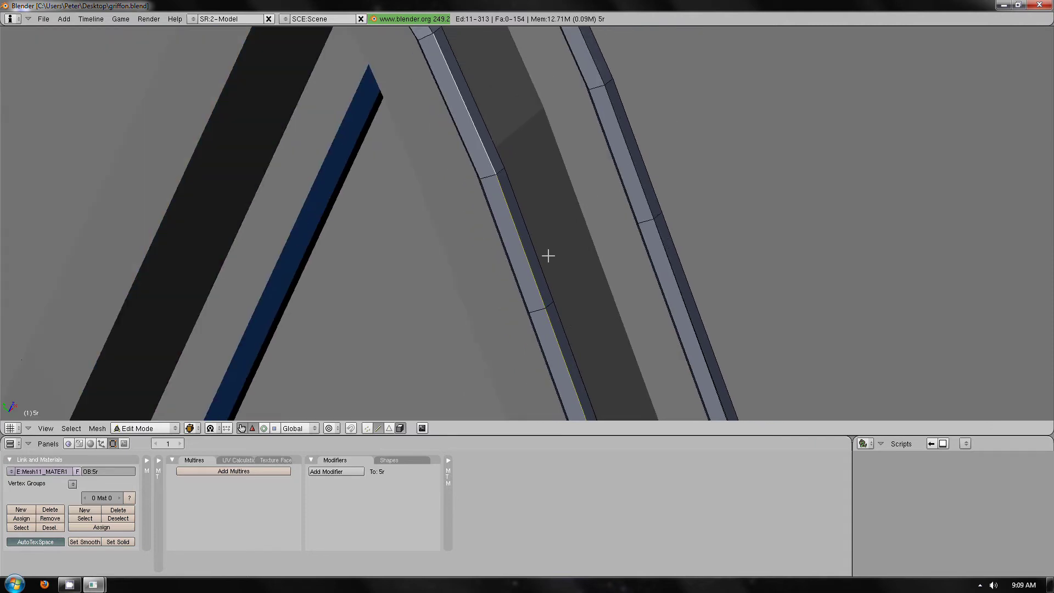
{"action": "middle_click_drag", "start_coordinate": [548, 256], "coordinate": [584, 272]}
{"action": "right_click", "coordinate": [413, 44], "text": "shift"}
{"action": "right_click", "coordinate": [432, 46], "text": "shift"}
{"action": "middle_click_drag", "start_coordinate": [529, 166], "coordinate": [657, 381], "text": "shift"}
{"action": "right_click", "coordinate": [439, 129], "text": "shift"}
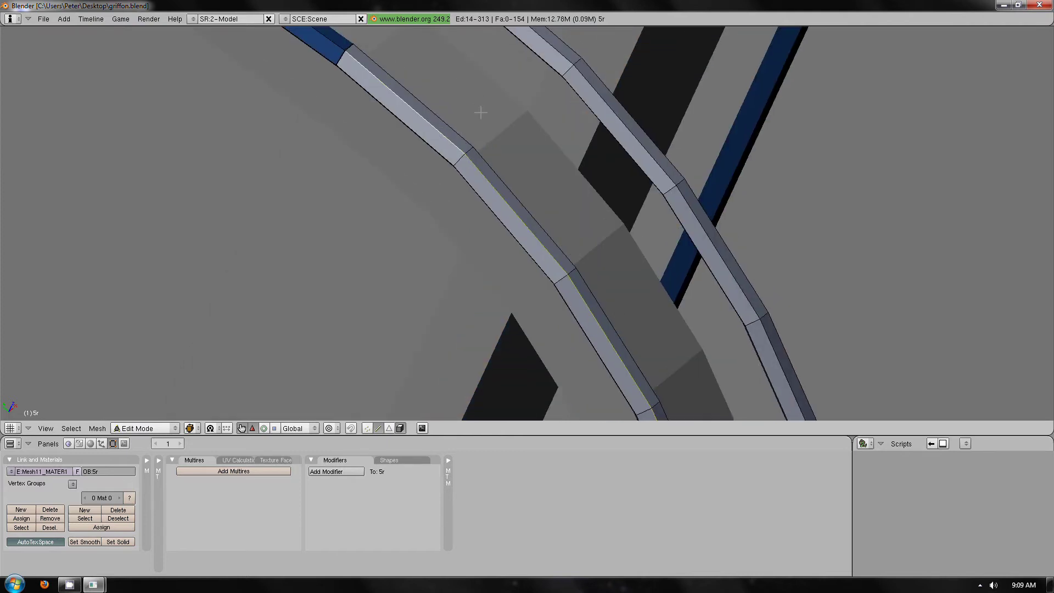
Step: Extend the rail edge selection past the joint and frame the edge junction
{"action": "middle_click_drag", "start_coordinate": [480, 112], "coordinate": [474, 253]}
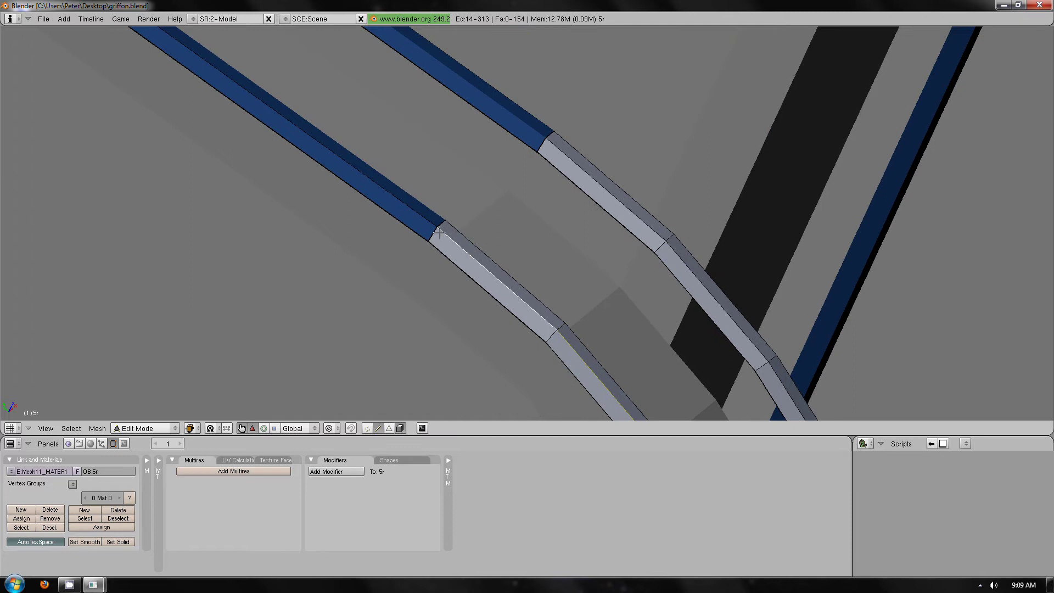
{"action": "scroll", "coordinate": [439, 233], "scroll_direction": "up", "scroll_amount": 4}
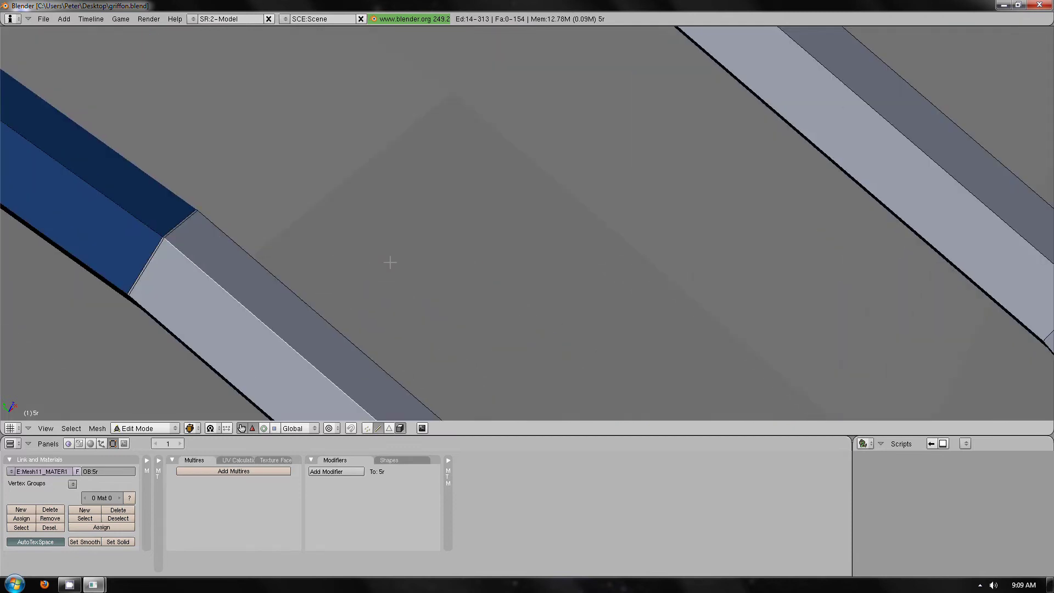
{"action": "scroll", "coordinate": [389, 259], "scroll_direction": "up", "scroll_amount": 2}
{"action": "scroll", "coordinate": [402, 260], "scroll_direction": "up", "scroll_amount": 2}
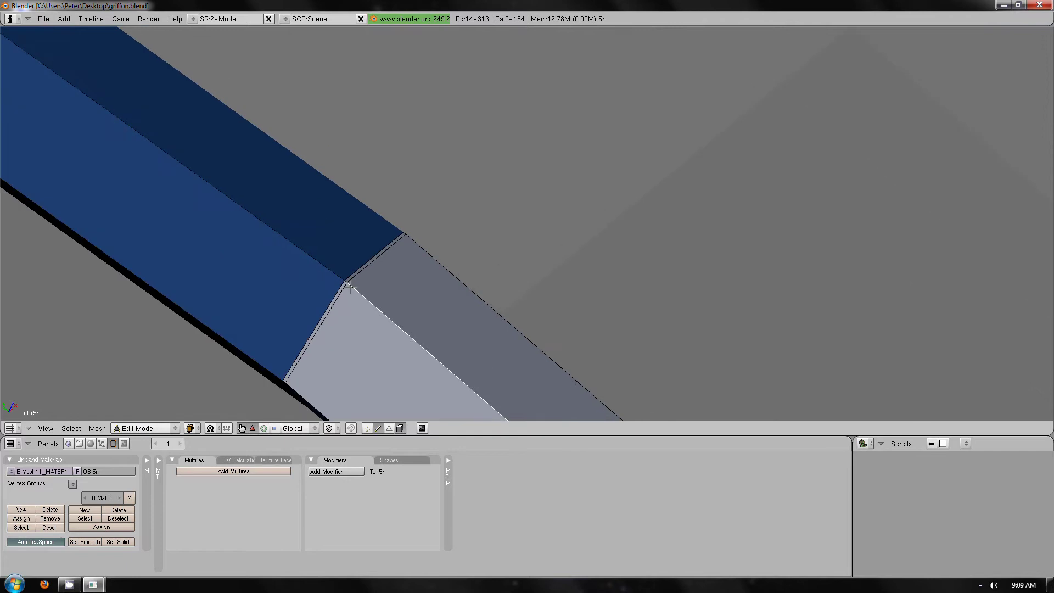
{"action": "middle_click_drag", "start_coordinate": [333, 289], "coordinate": [488, 282], "text": "shift"}
{"action": "scroll", "coordinate": [467, 346], "scroll_direction": "up", "scroll_amount": 3}
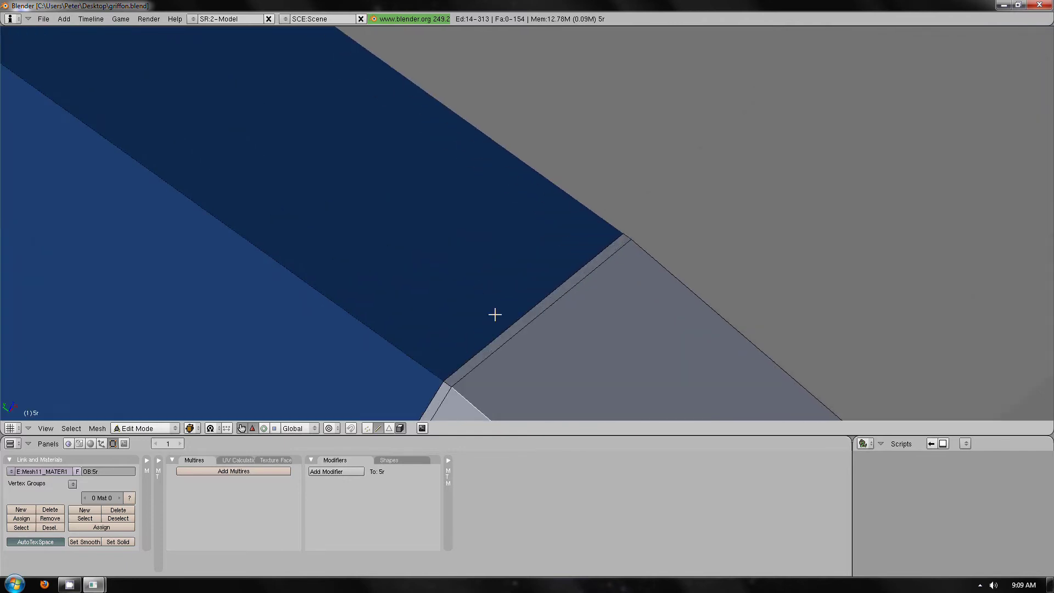
{"action": "scroll", "coordinate": [489, 307], "scroll_direction": "up", "scroll_amount": 2}
{"action": "right_click", "coordinate": [493, 336], "text": "shift"}
{"action": "scroll", "coordinate": [433, 286], "scroll_direction": "down", "scroll_amount": 1}
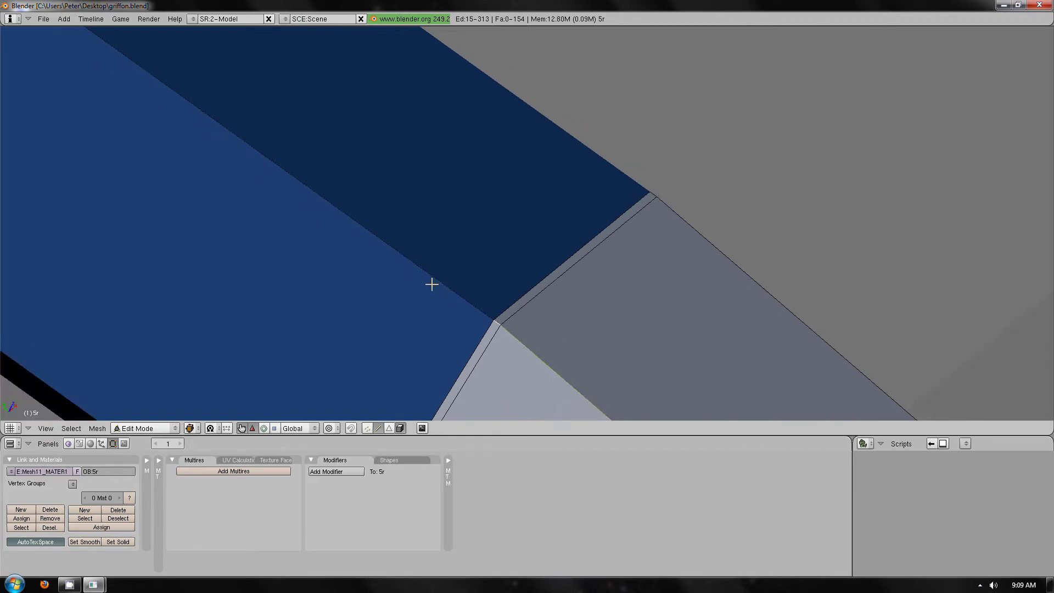
{"action": "scroll", "coordinate": [432, 284], "scroll_direction": "down", "scroll_amount": 5}
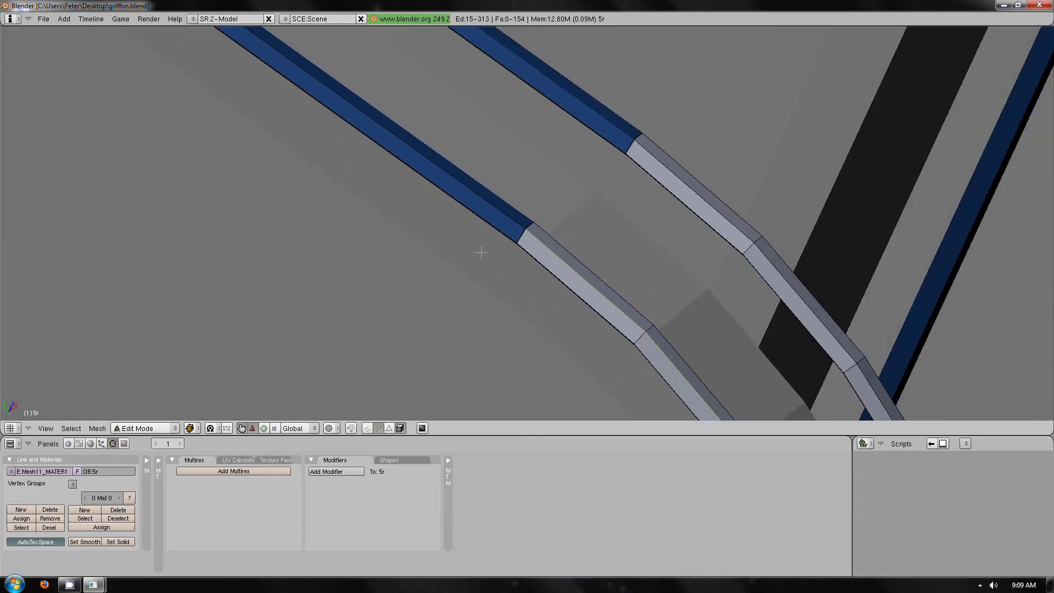
{"action": "scroll", "coordinate": [481, 252], "scroll_direction": "down", "scroll_amount": 3}
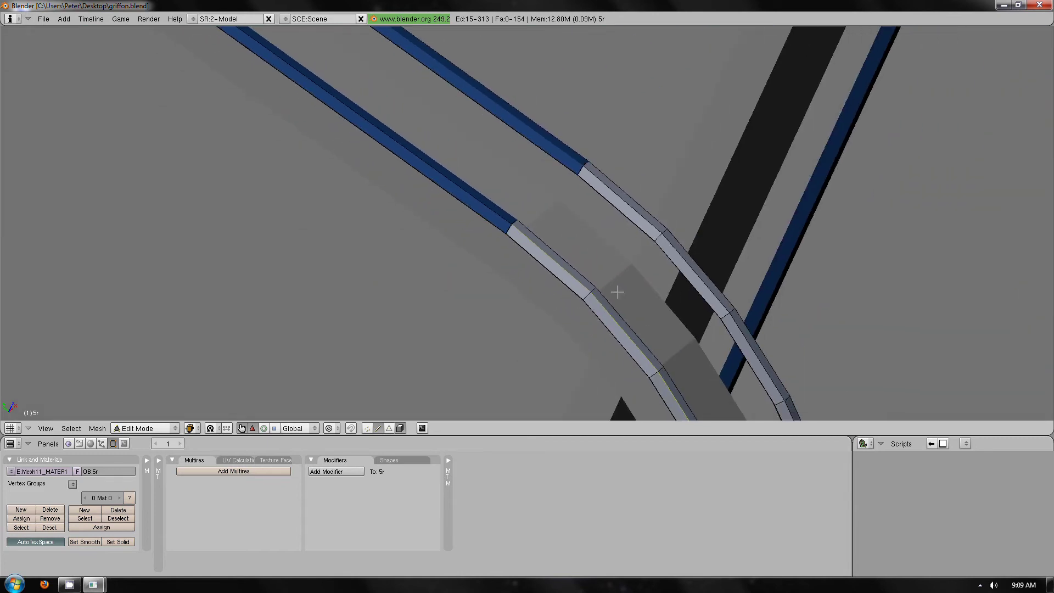
{"action": "middle_click_drag", "start_coordinate": [617, 292], "coordinate": [497, 135], "text": "shift"}
{"action": "scroll", "coordinate": [498, 135], "scroll_direction": "up", "scroll_amount": 2}
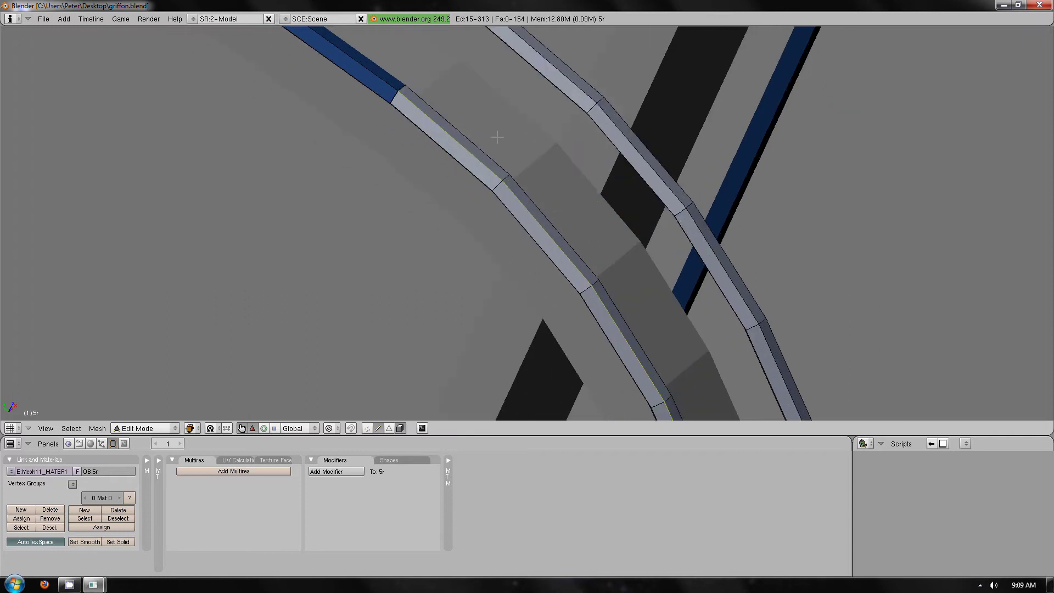
{"action": "middle_click_drag", "start_coordinate": [633, 325], "coordinate": [491, 122], "text": "shift"}
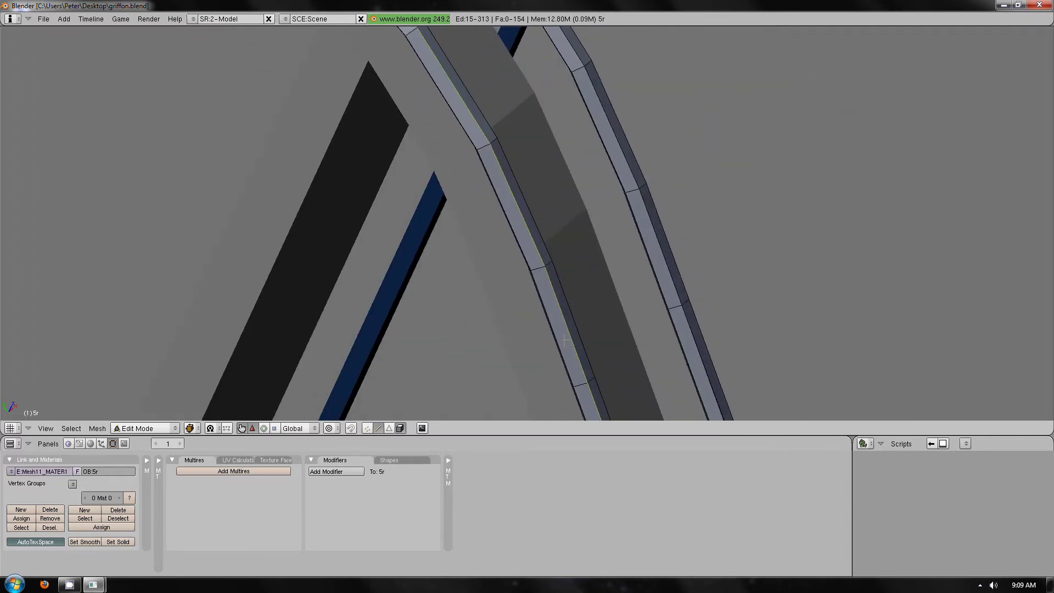
{"action": "scroll", "coordinate": [568, 329], "scroll_direction": "up", "scroll_amount": 2}
{"action": "scroll", "coordinate": [562, 318], "scroll_direction": "up", "scroll_amount": 4}
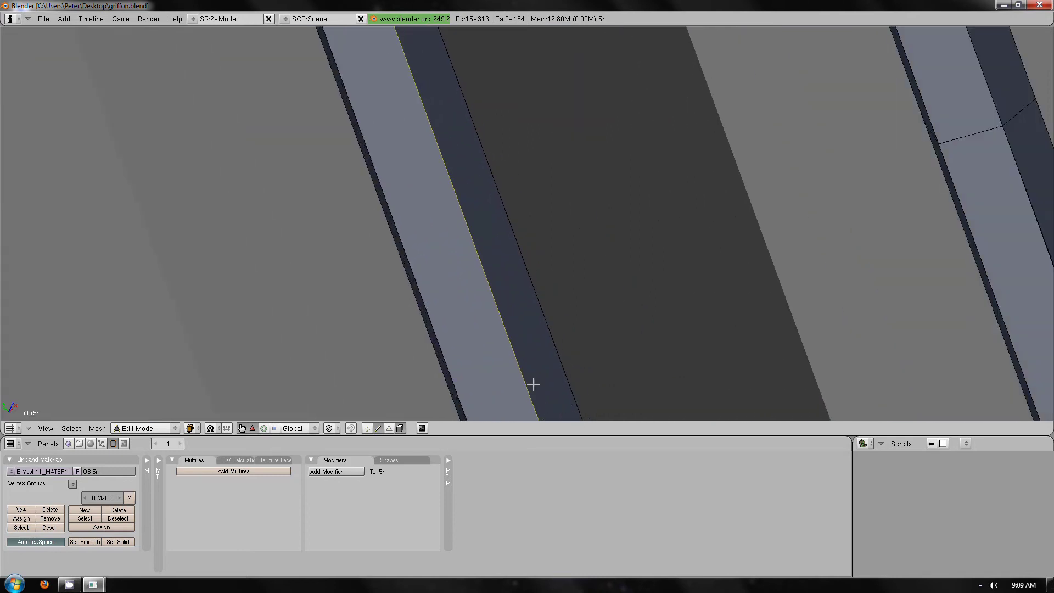
{"action": "scroll", "coordinate": [535, 384], "scroll_direction": "up", "scroll_amount": 1}
{"action": "middle_click_drag", "start_coordinate": [557, 372], "coordinate": [520, 230], "text": "shift"}
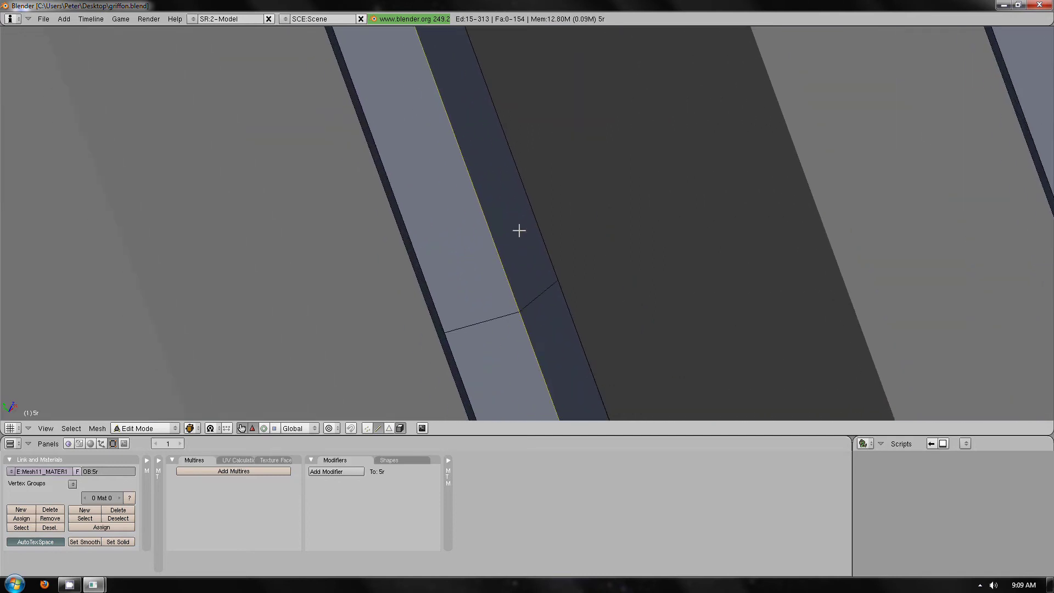
{"action": "scroll", "coordinate": [537, 331], "scroll_direction": "up", "scroll_amount": 3}
{"action": "scroll", "coordinate": [527, 322], "scroll_direction": "down", "scroll_amount": 4}
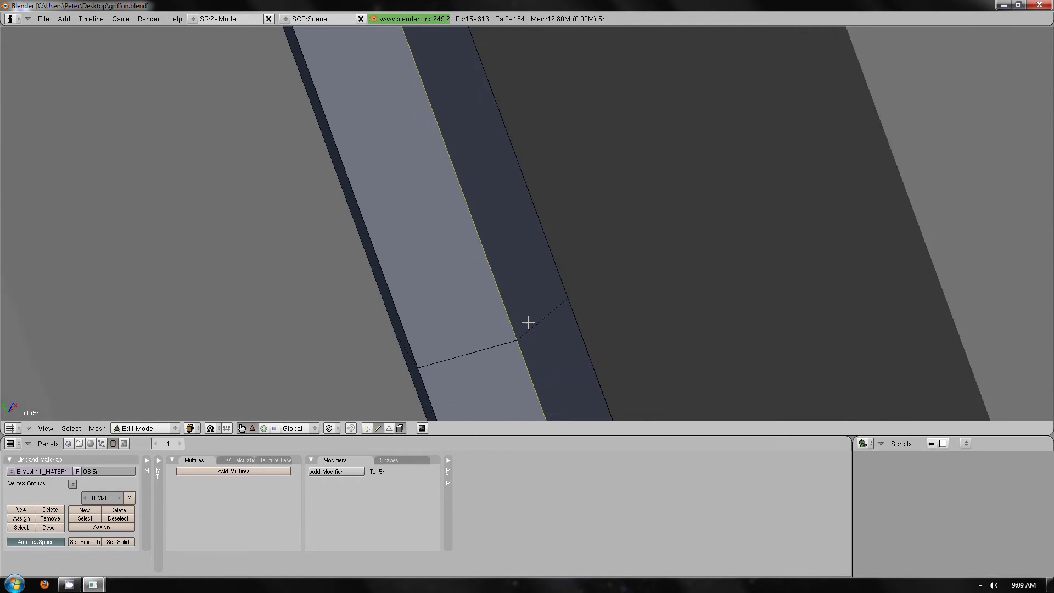
{"action": "scroll", "coordinate": [527, 317], "scroll_direction": "up", "scroll_amount": 2}
{"action": "scroll", "coordinate": [527, 328], "scroll_direction": "up", "scroll_amount": 2}
{"action": "scroll", "coordinate": [511, 362], "scroll_direction": "down", "scroll_amount": 2}
{"action": "scroll", "coordinate": [483, 305], "scroll_direction": "down", "scroll_amount": 2}
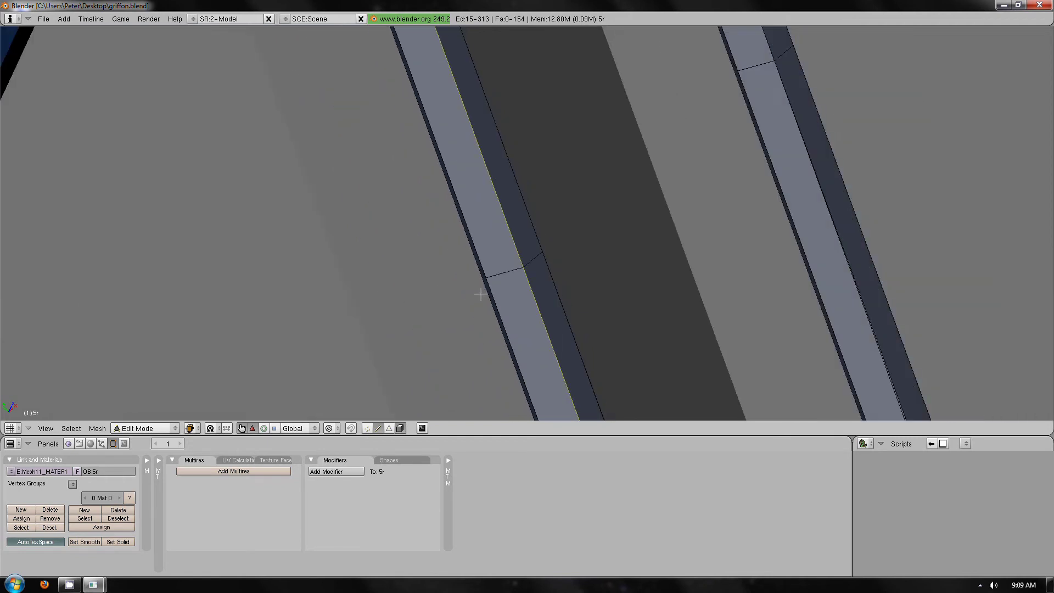
{"action": "scroll", "coordinate": [479, 295], "scroll_direction": "down", "scroll_amount": 3}
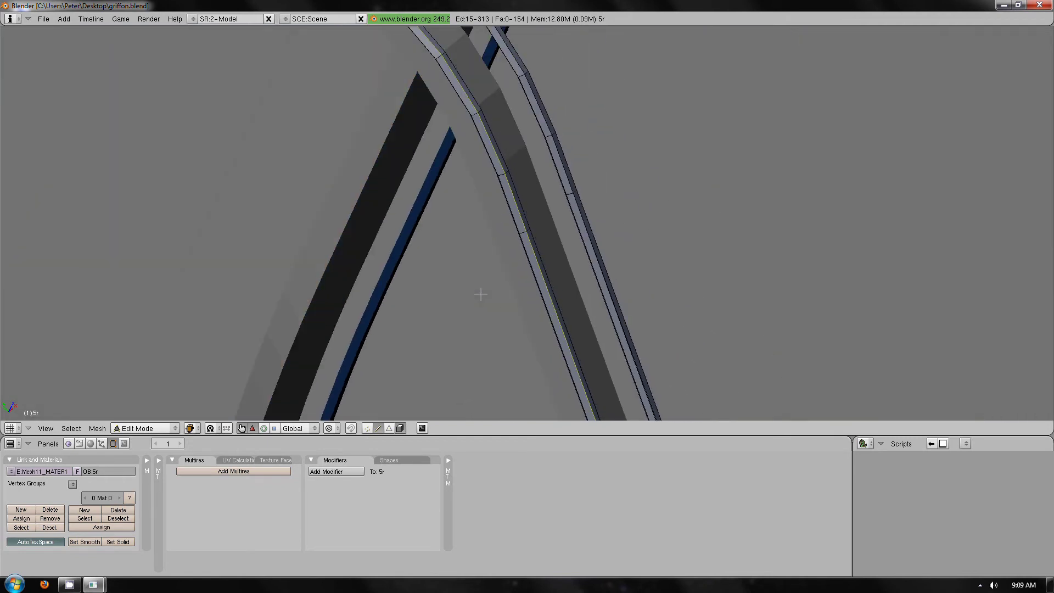
{"action": "scroll", "coordinate": [481, 294], "scroll_direction": "down", "scroll_amount": 5}
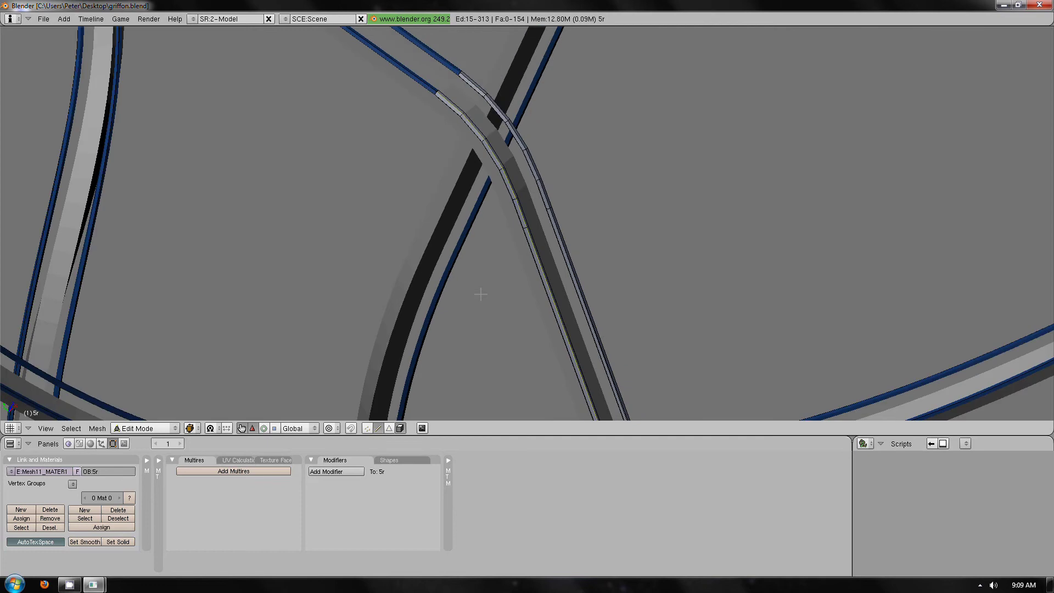
{"action": "scroll", "coordinate": [462, 271], "scroll_direction": "down", "scroll_amount": 2}
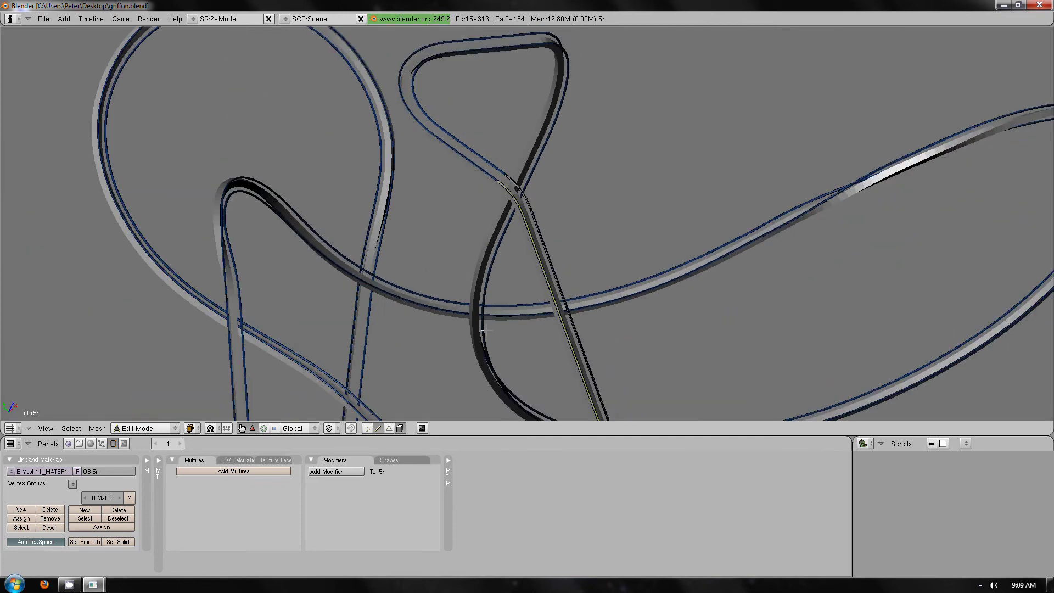
{"action": "middle_click_drag", "start_coordinate": [486, 330], "coordinate": [422, 51], "text": "shift"}
{"action": "middle_click_drag", "start_coordinate": [619, 369], "coordinate": [482, 123], "text": "shift"}
{"action": "middle_click_drag", "start_coordinate": [547, 267], "coordinate": [483, 103], "text": "shift"}
{"action": "scroll", "coordinate": [536, 287], "scroll_direction": "up", "scroll_amount": 8}
{"action": "scroll", "coordinate": [531, 361], "scroll_direction": "up", "scroll_amount": 5}
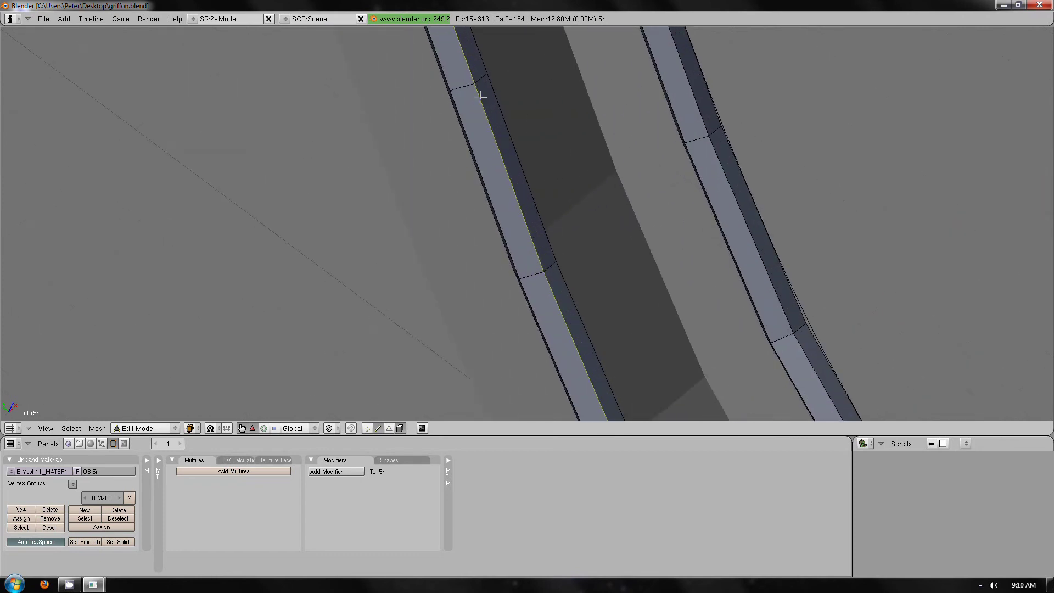
{"action": "scroll", "coordinate": [482, 96], "scroll_direction": "up", "scroll_amount": 4}
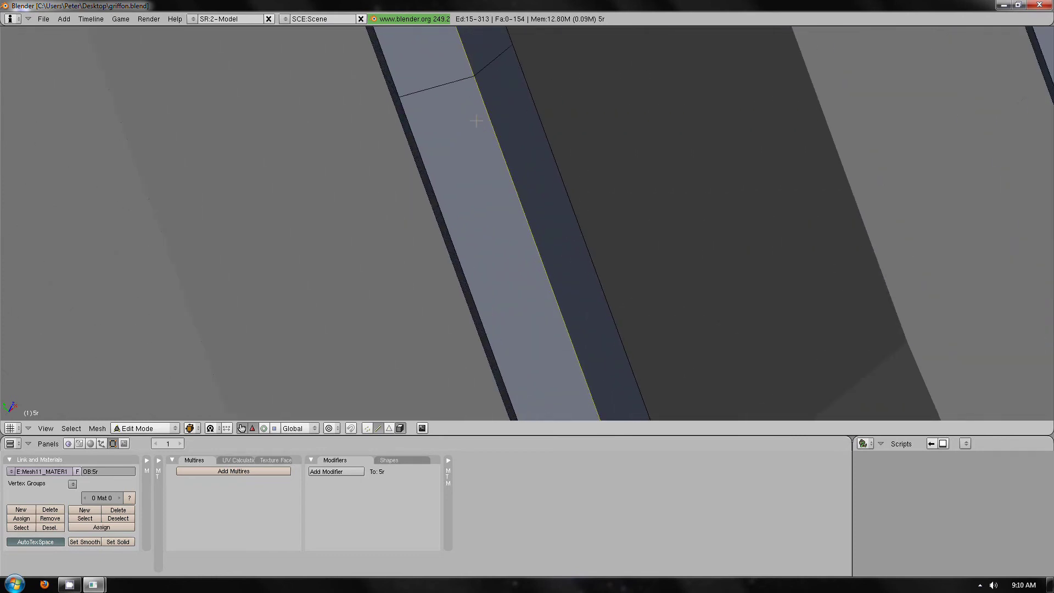
{"action": "middle_click_drag", "start_coordinate": [477, 120], "coordinate": [516, 184], "text": "shift"}
Step: Keep the duplicated rail edges in place, convert them to a curve, and subdivide it twice
{"action": "key", "text": "g"}
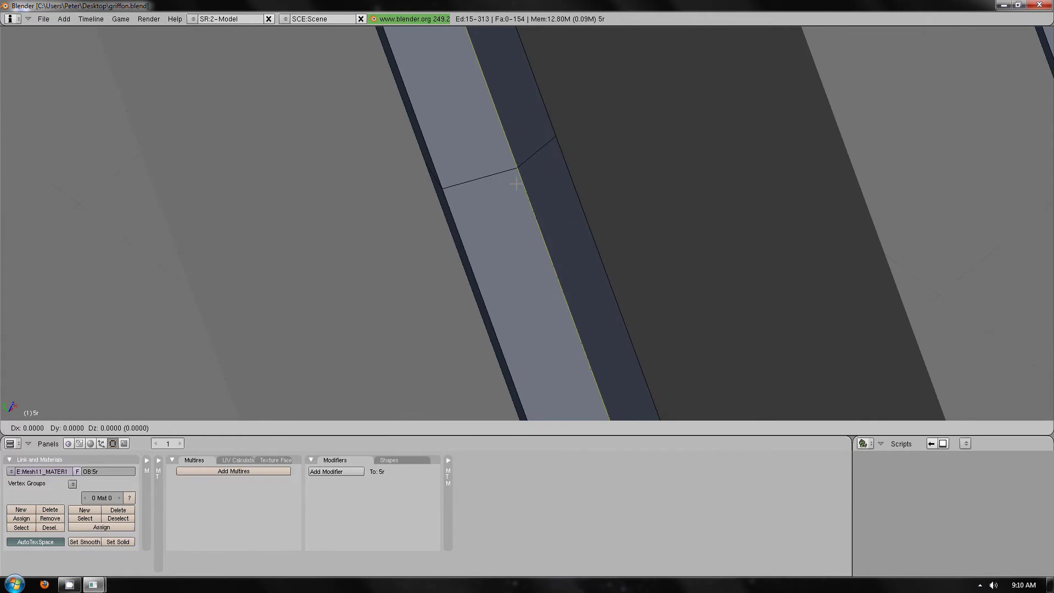
{"action": "right_click", "coordinate": [516, 183]}
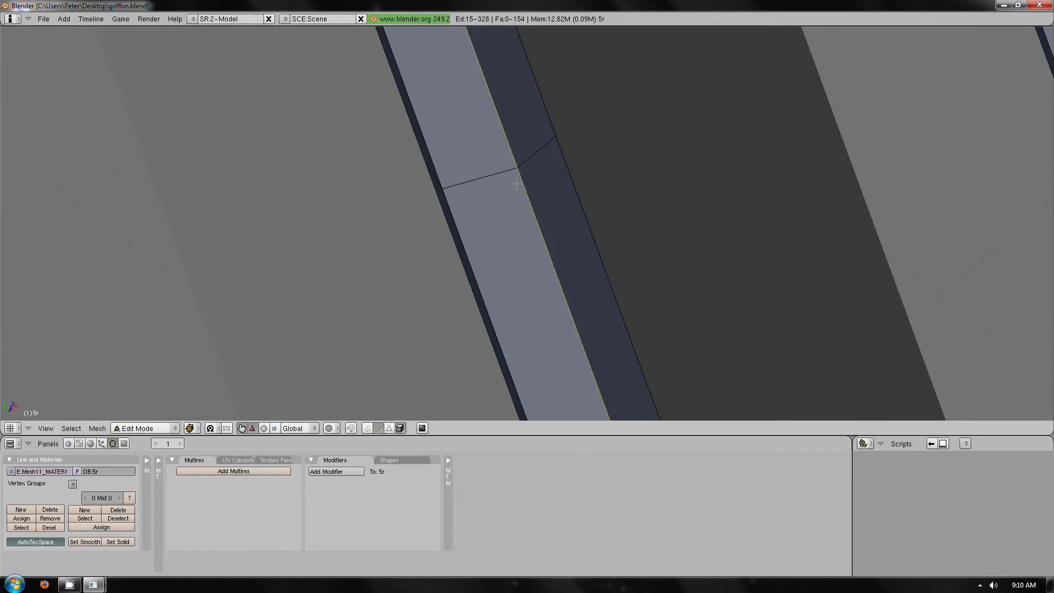
{"action": "left_click", "coordinate": [903, 444]}
{"action": "mouse_move", "coordinate": [914, 378]}
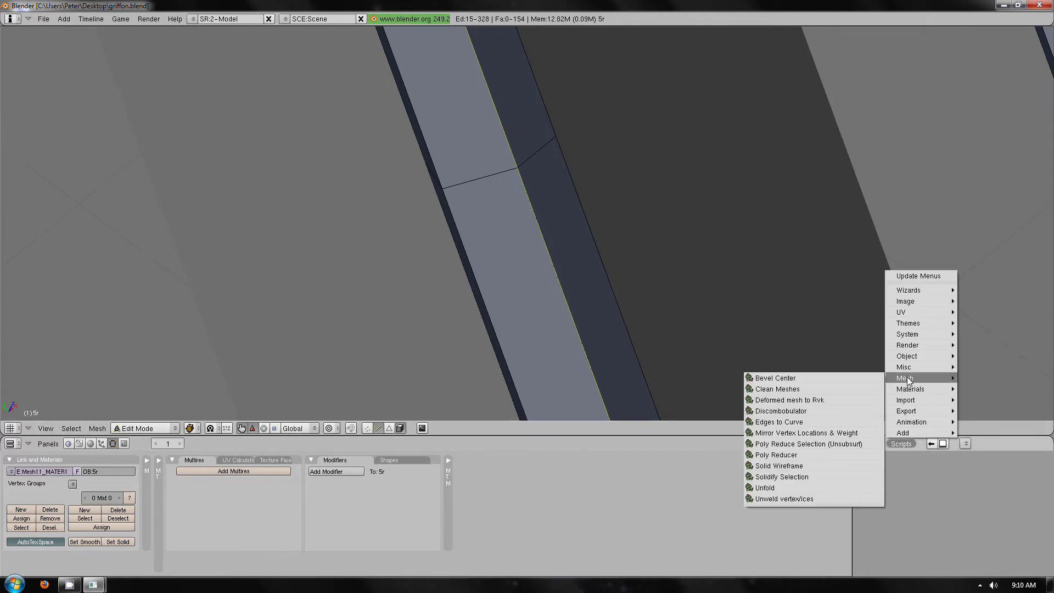
{"action": "left_click", "coordinate": [809, 421]}
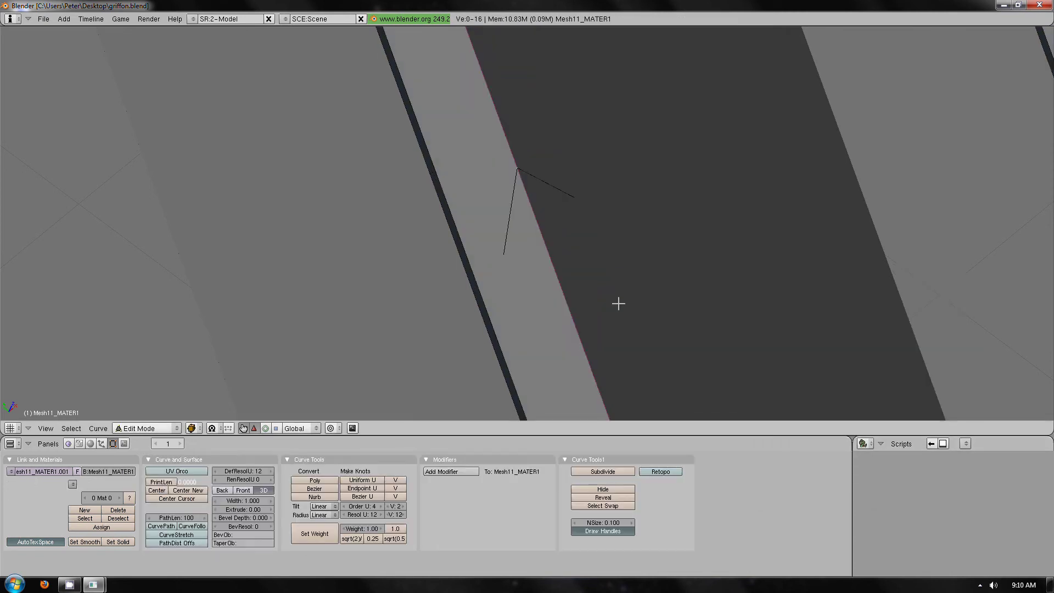
{"action": "left_click", "coordinate": [616, 470]}
{"action": "left_click", "coordinate": [616, 470]}
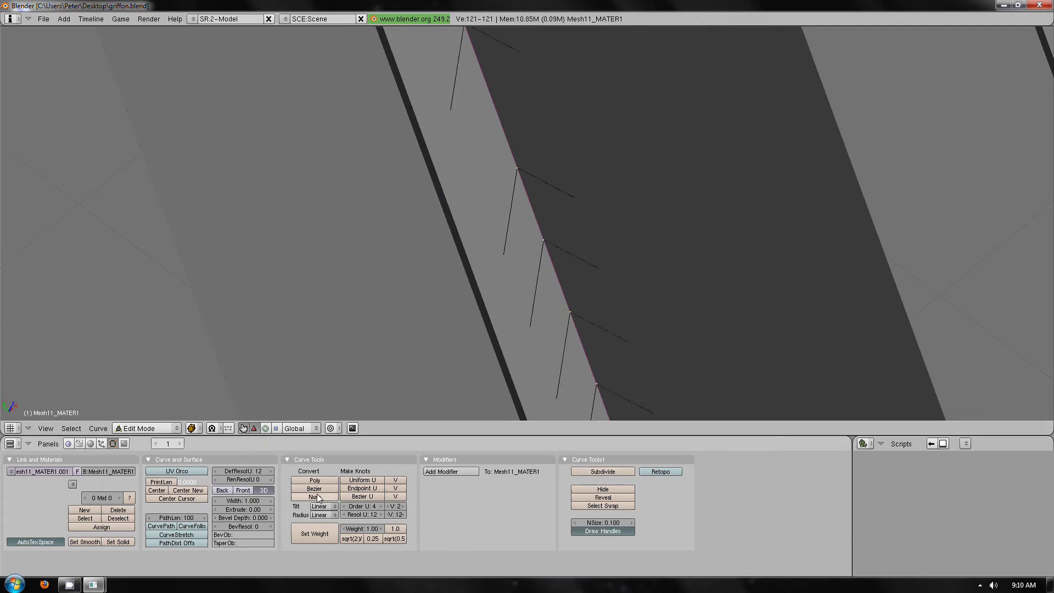
Step: Apply Smooth to the rail curve 24 times until its points follow an even line
{"action": "key", "text": "w"}
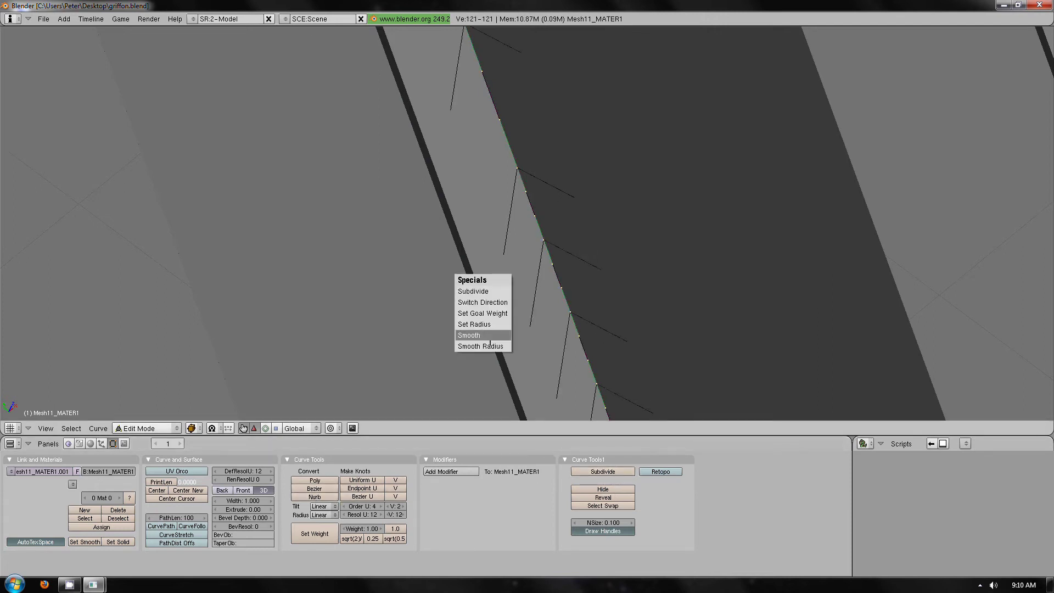
{"action": "left_click", "coordinate": [490, 336]}
{"action": "key", "text": "w"}
{"action": "left_click", "coordinate": [490, 336]}
{"action": "key", "text": "w"}
{"action": "left_click", "coordinate": [490, 336]}
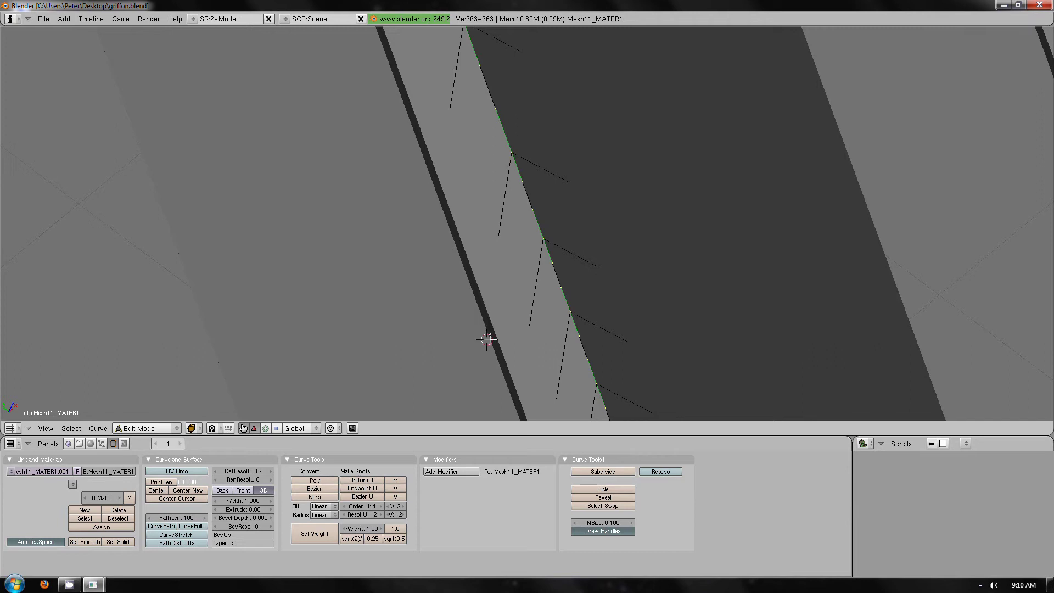
{"action": "key", "text": "w"}
{"action": "left_click", "coordinate": [490, 336]}
{"action": "key", "text": "w"}
{"action": "left_click", "coordinate": [490, 336]}
{"action": "key", "text": "w"}
{"action": "left_click", "coordinate": [490, 336]}
{"action": "key", "text": "w"}
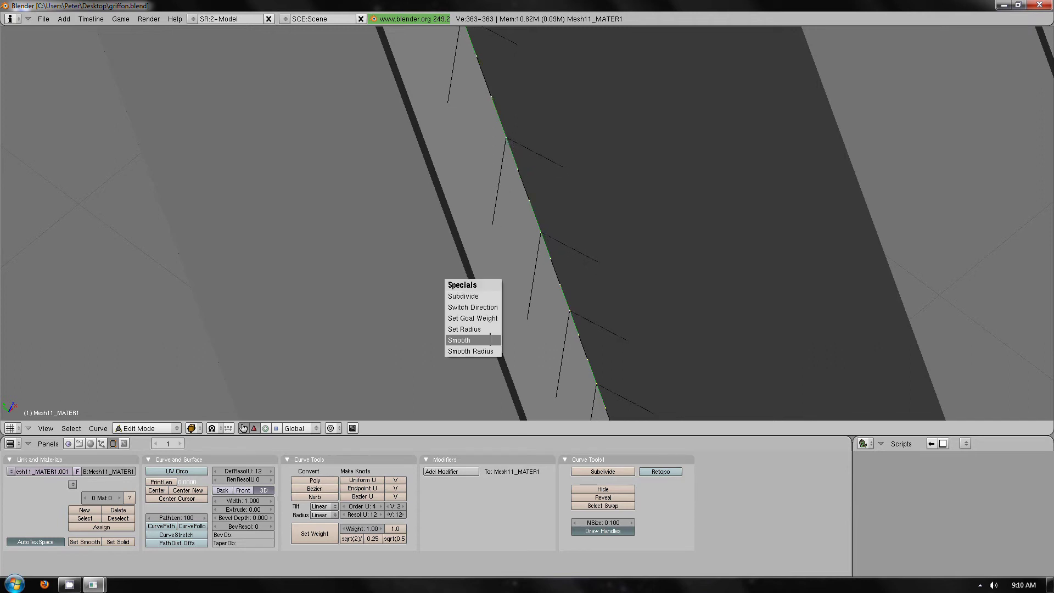
{"action": "left_click", "coordinate": [490, 340]}
{"action": "key", "text": "w"}
{"action": "left_click", "coordinate": [476, 337]}
{"action": "key", "text": "w"}
{"action": "left_click", "coordinate": [477, 338]}
{"action": "key", "text": "w"}
{"action": "left_click", "coordinate": [477, 338]}
{"action": "key", "text": "w"}
{"action": "left_click", "coordinate": [476, 338]}
{"action": "key", "text": "w"}
{"action": "left_click", "coordinate": [477, 340]}
{"action": "key", "text": "w"}
{"action": "left_click", "coordinate": [477, 339]}
{"action": "key", "text": "w"}
{"action": "left_click", "coordinate": [477, 339]}
{"action": "key", "text": "w"}
{"action": "left_click", "coordinate": [476, 339]}
{"action": "key", "text": "w"}
{"action": "left_click", "coordinate": [477, 339]}
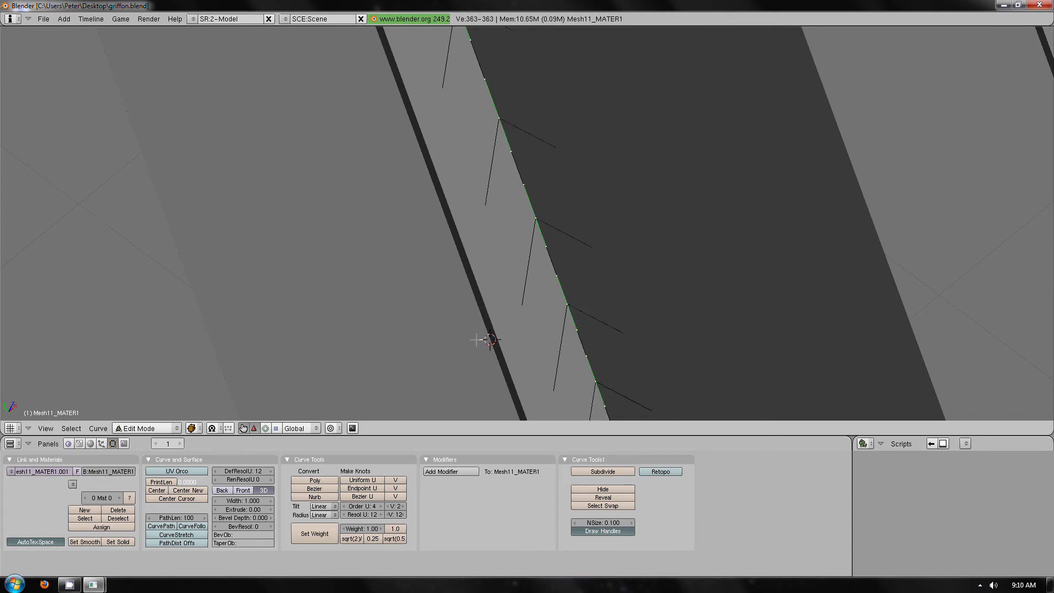
{"action": "key", "text": "w"}
{"action": "left_click", "coordinate": [476, 340]}
{"action": "key", "text": "w"}
{"action": "left_click", "coordinate": [476, 339]}
{"action": "key", "text": "w"}
{"action": "left_click", "coordinate": [477, 339]}
{"action": "key", "text": "w"}
{"action": "left_click", "coordinate": [476, 340]}
{"action": "key", "text": "w"}
{"action": "left_click", "coordinate": [476, 339]}
{"action": "key", "text": "w"}
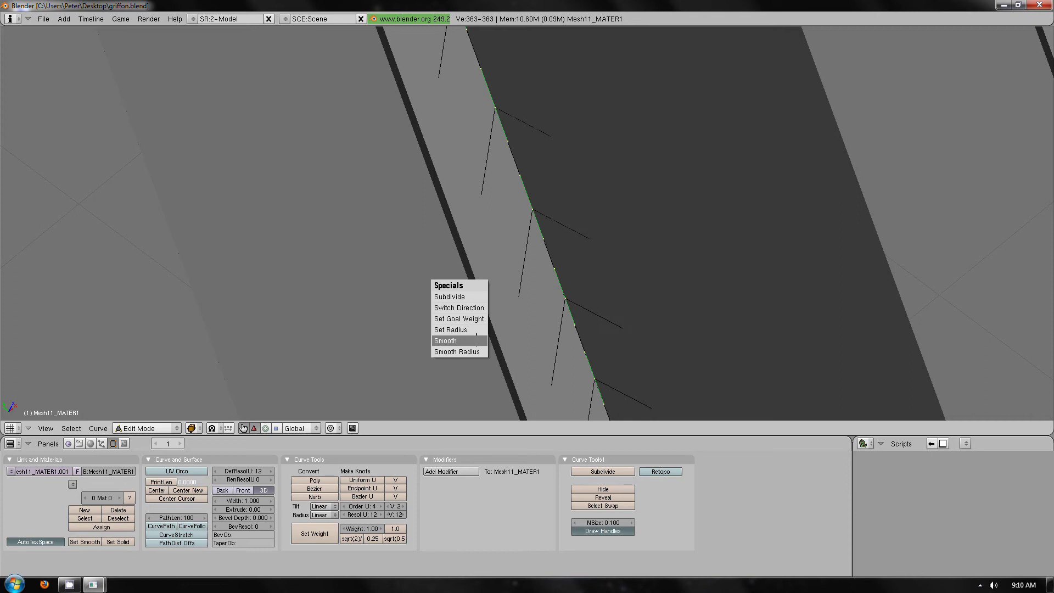
{"action": "left_click", "coordinate": [476, 340]}
{"action": "key", "text": "w"}
{"action": "left_click", "coordinate": [477, 339]}
{"action": "key", "text": "w"}
{"action": "left_click", "coordinate": [476, 339]}
Step: Select the 5r rail mesh and merge all its duplicate vertices with Remove Doubles
{"action": "key", "text": "Tab"}
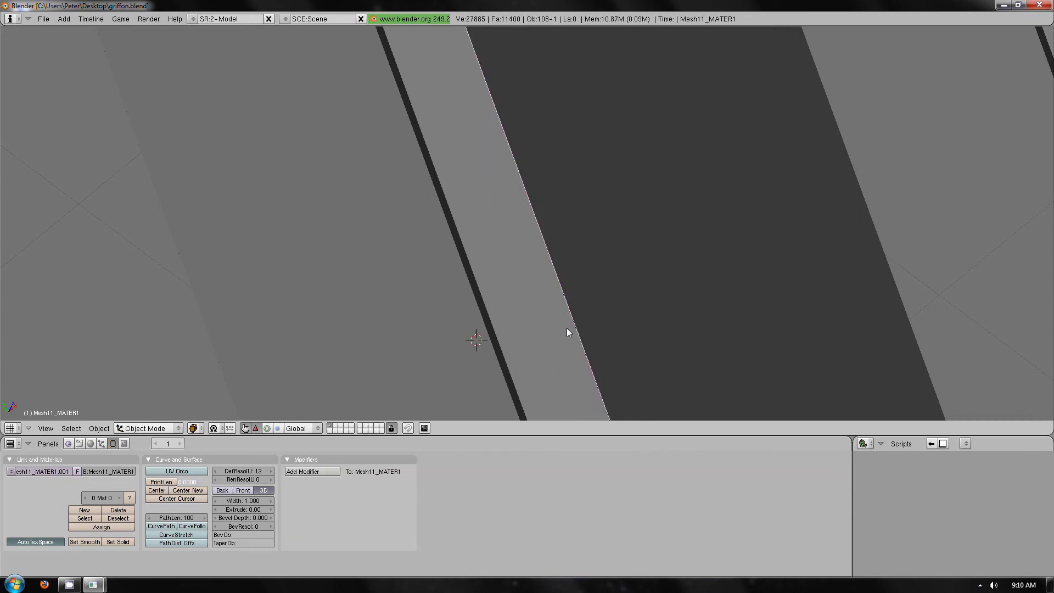
{"action": "scroll", "coordinate": [556, 312], "scroll_direction": "down", "scroll_amount": 2}
{"action": "scroll", "coordinate": [556, 312], "scroll_direction": "down", "scroll_amount": 2}
{"action": "right_click", "coordinate": [540, 309]}
{"action": "key", "text": "Tab"}
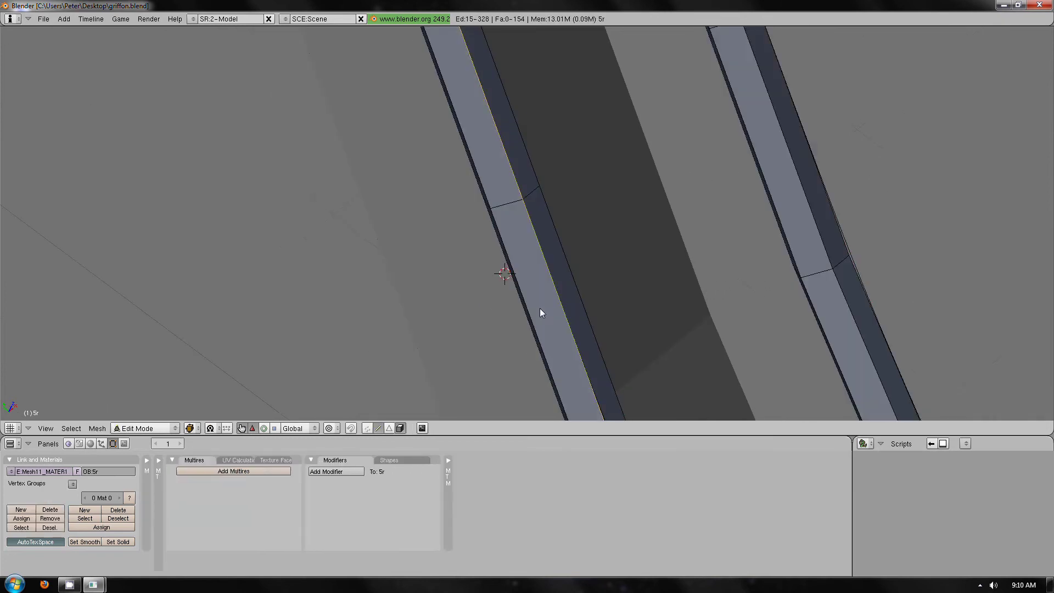
{"action": "key", "text": "a"}
{"action": "key", "text": "w"}
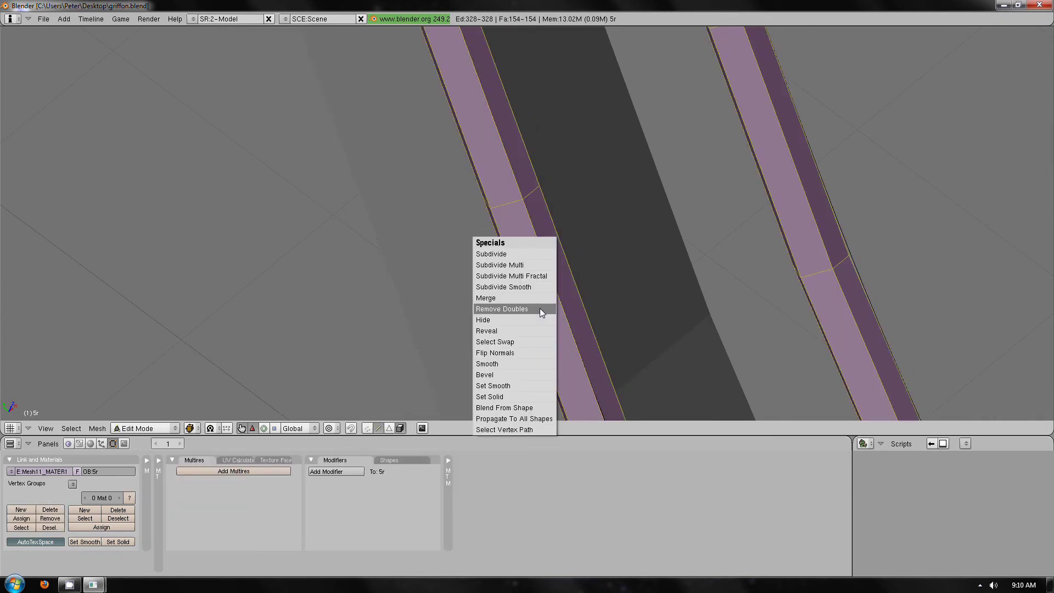
{"action": "left_click", "coordinate": [539, 308]}
{"action": "key", "text": "Tab"}
Step: Pan, orbit and zoom around the track loop and the crossing rails
{"action": "scroll", "coordinate": [540, 313], "scroll_direction": "down", "scroll_amount": 5}
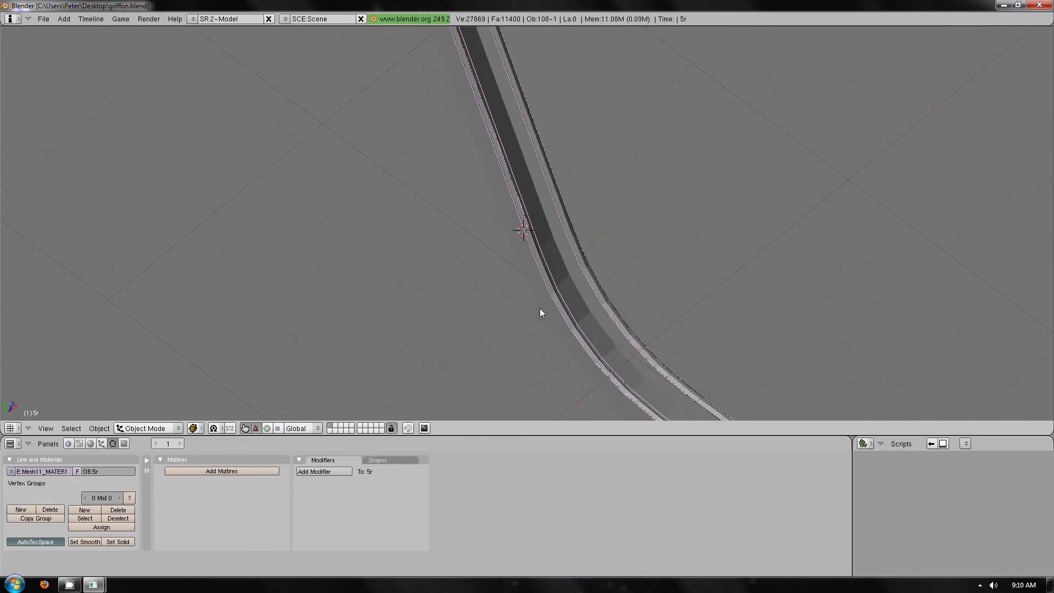
{"action": "scroll", "coordinate": [539, 308], "scroll_direction": "down", "scroll_amount": 8}
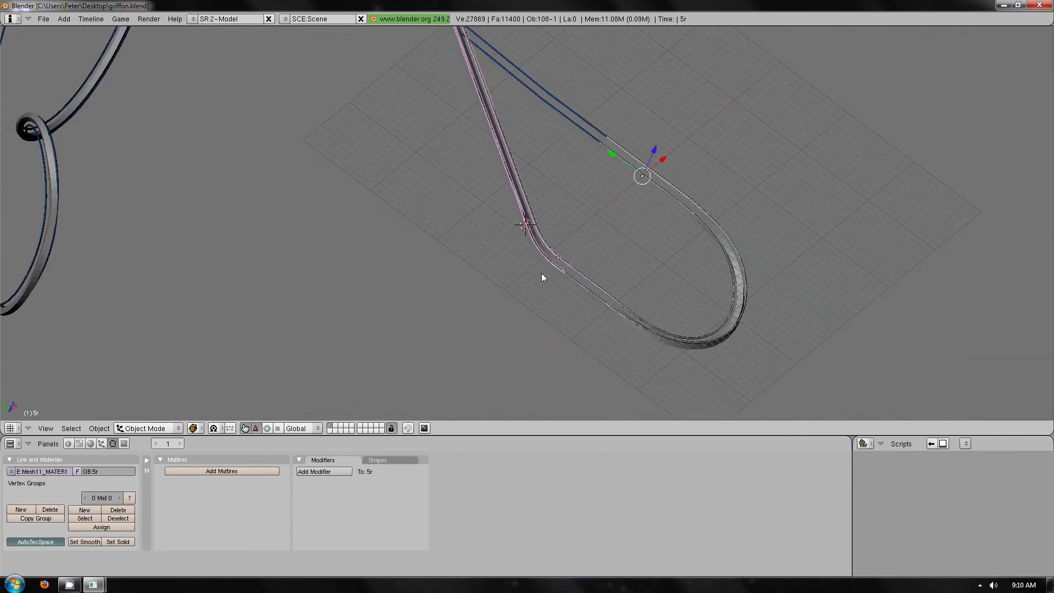
{"action": "middle_click_drag", "start_coordinate": [523, 149], "coordinate": [601, 308], "text": "shift"}
{"action": "middle_click_drag", "start_coordinate": [717, 320], "coordinate": [877, 286]}
{"action": "middle_click_drag", "start_coordinate": [452, 238], "coordinate": [519, 300]}
{"action": "scroll", "coordinate": [565, 140], "scroll_direction": "up", "scroll_amount": 2}
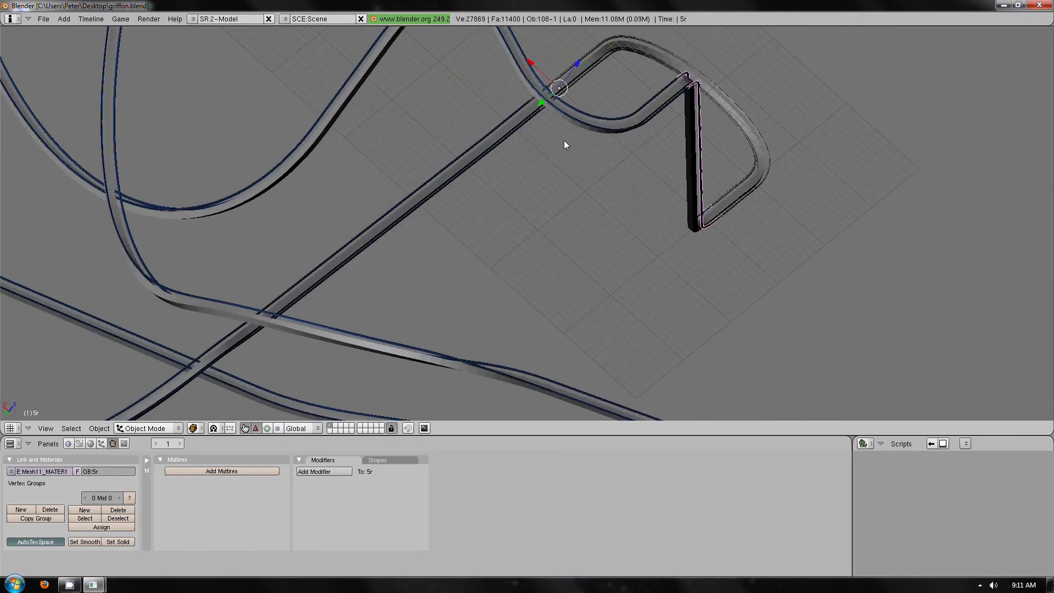
{"action": "middle_click_drag", "start_coordinate": [564, 140], "coordinate": [451, 308], "text": "shift"}
{"action": "scroll", "coordinate": [574, 288], "scroll_direction": "up", "scroll_amount": 3}
{"action": "scroll", "coordinate": [582, 296], "scroll_direction": "up", "scroll_amount": 1}
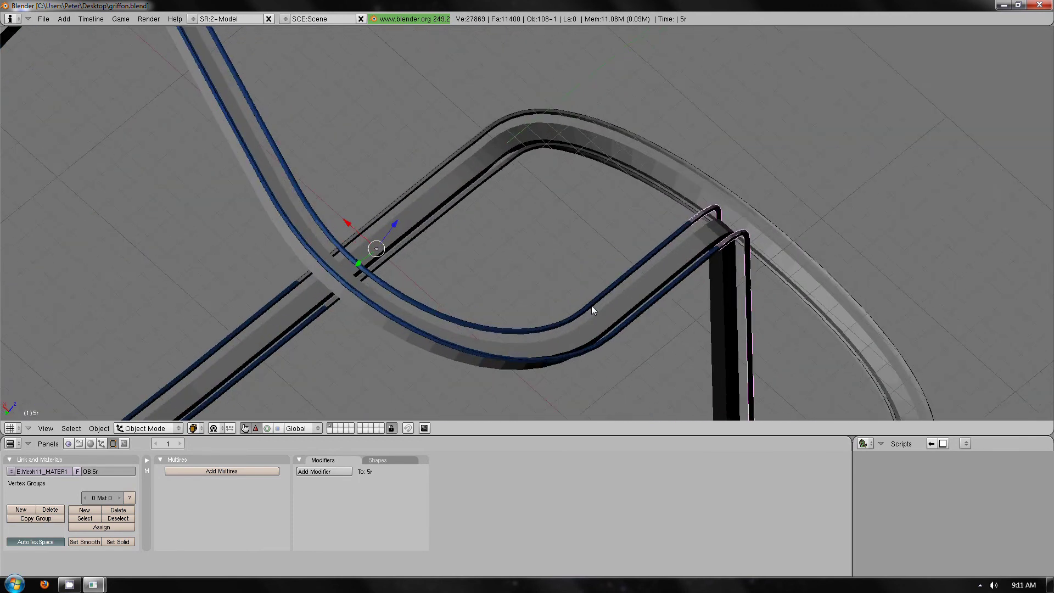
Step: Rename the blue rail strip to '10'
{"action": "right_click", "coordinate": [592, 305]}
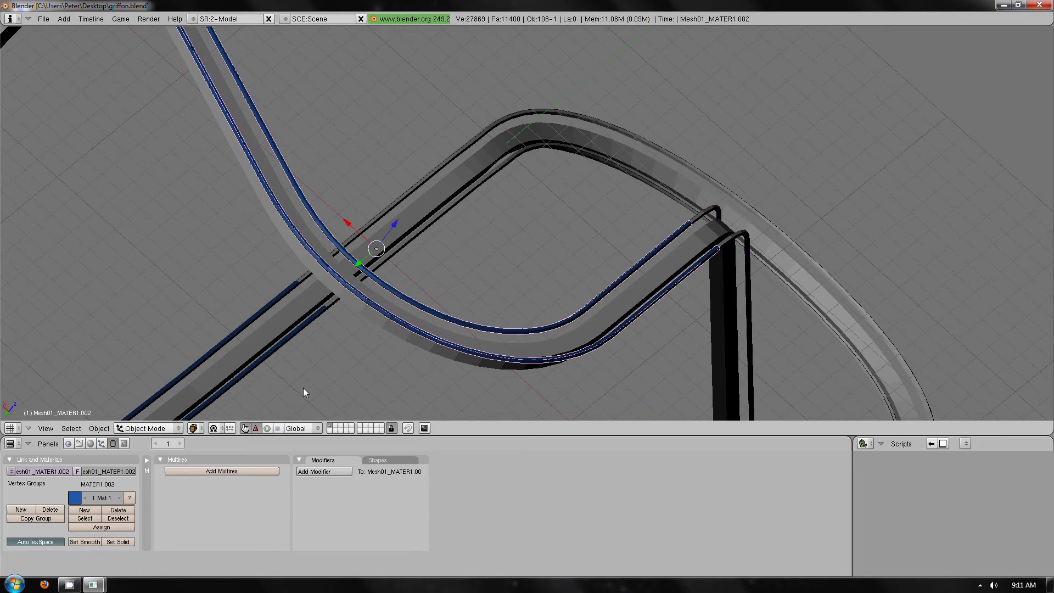
{"action": "key", "text": "a"}
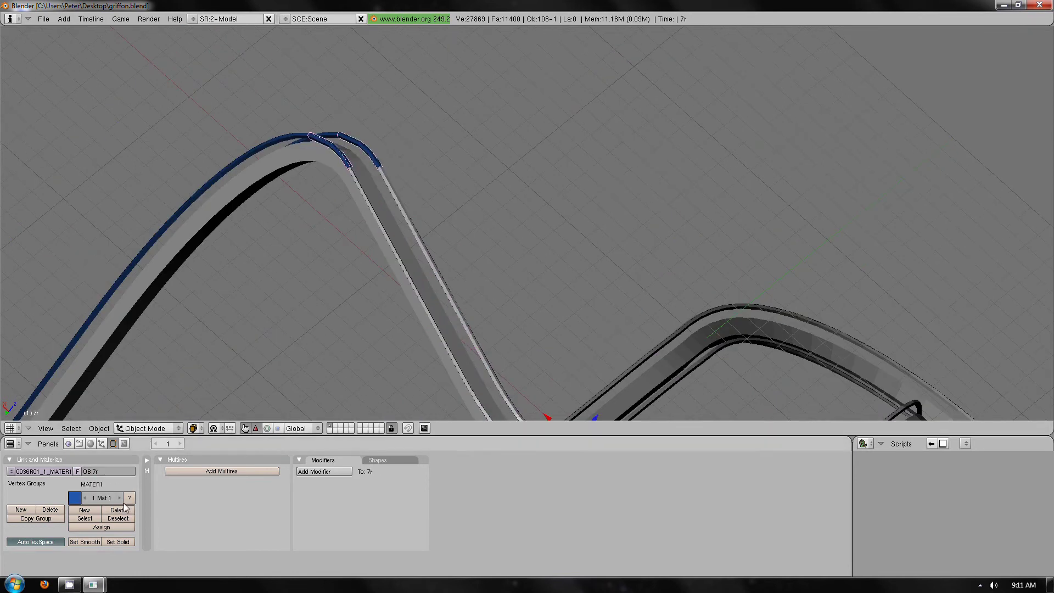
{"action": "left_click", "coordinate": [102, 471]}
{"action": "type", "text": "10"}
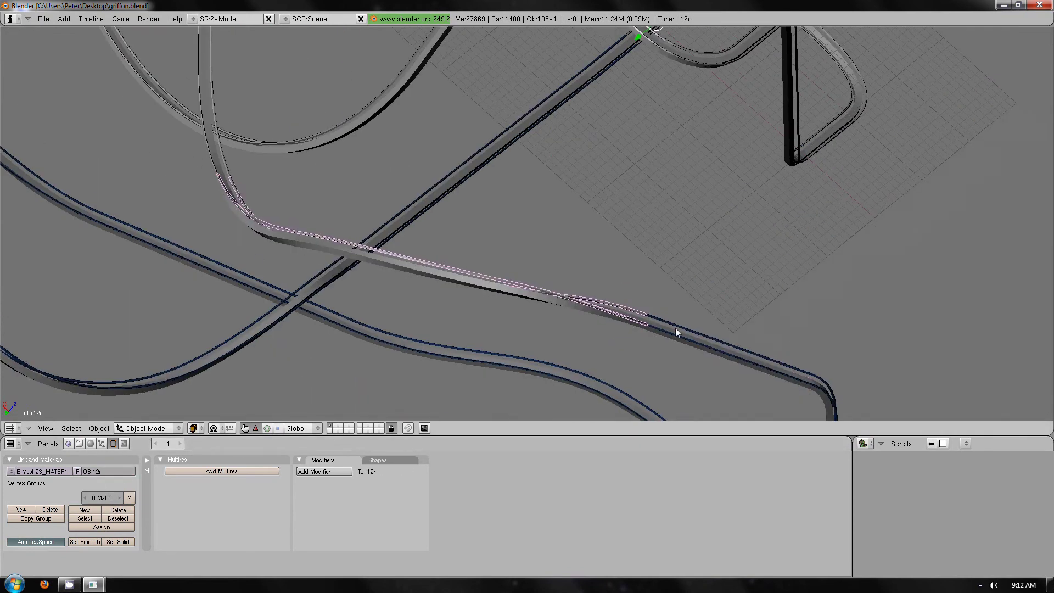
Step: Pick out the diagonal rail strip and rename it '14s'
{"action": "right_click", "coordinate": [675, 329]}
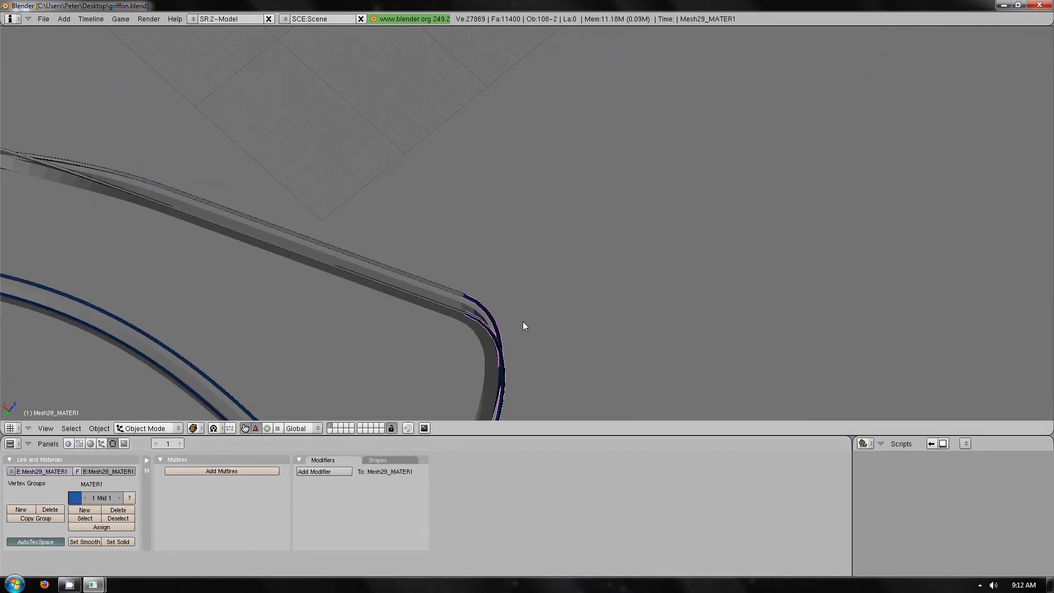
{"action": "right_click", "coordinate": [479, 302]}
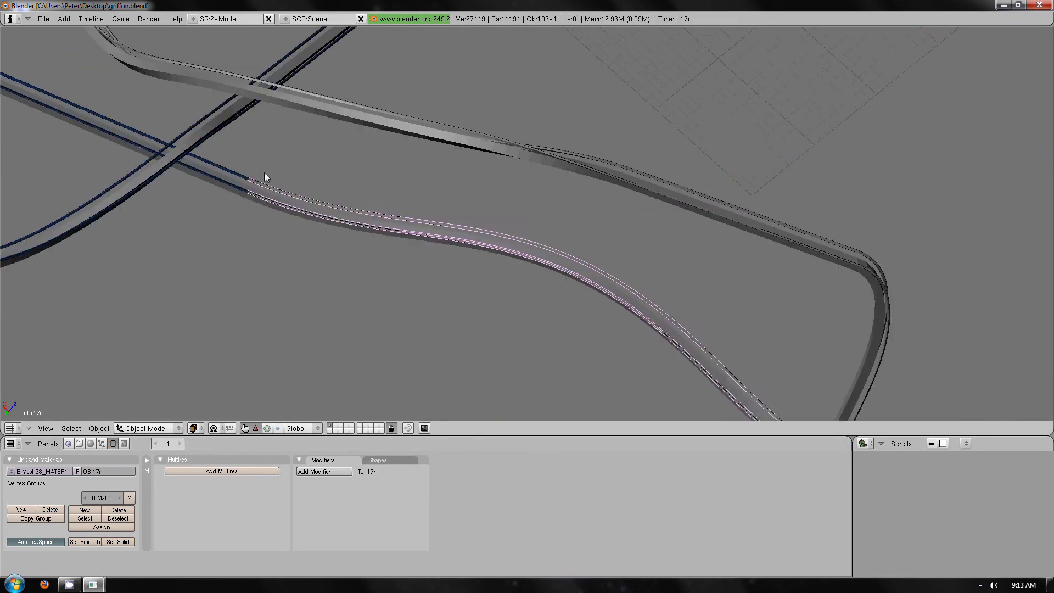
{"action": "right_click", "coordinate": [263, 176]}
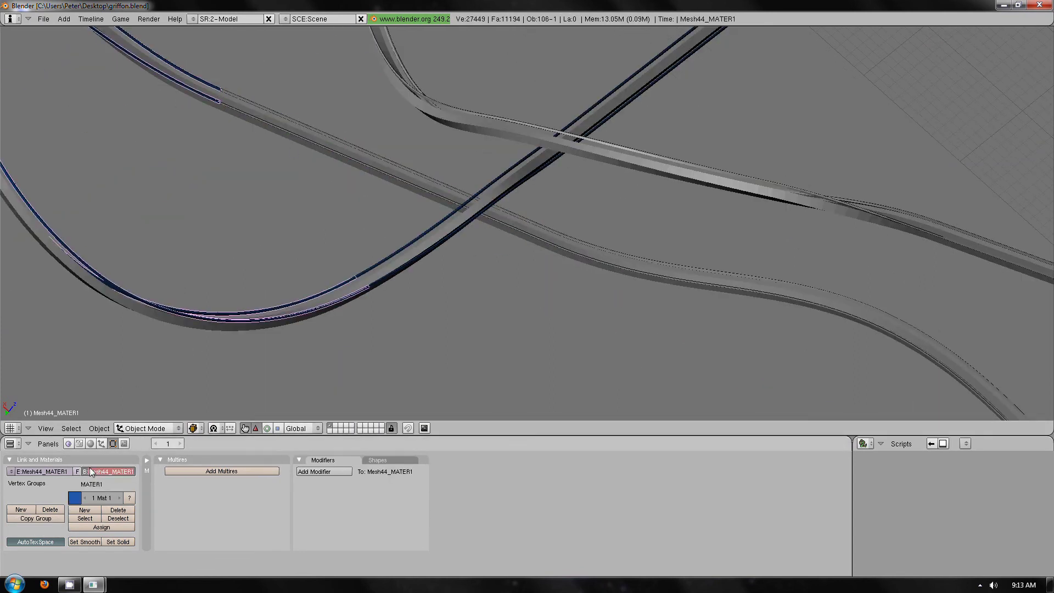
{"action": "right_click", "coordinate": [397, 292]}
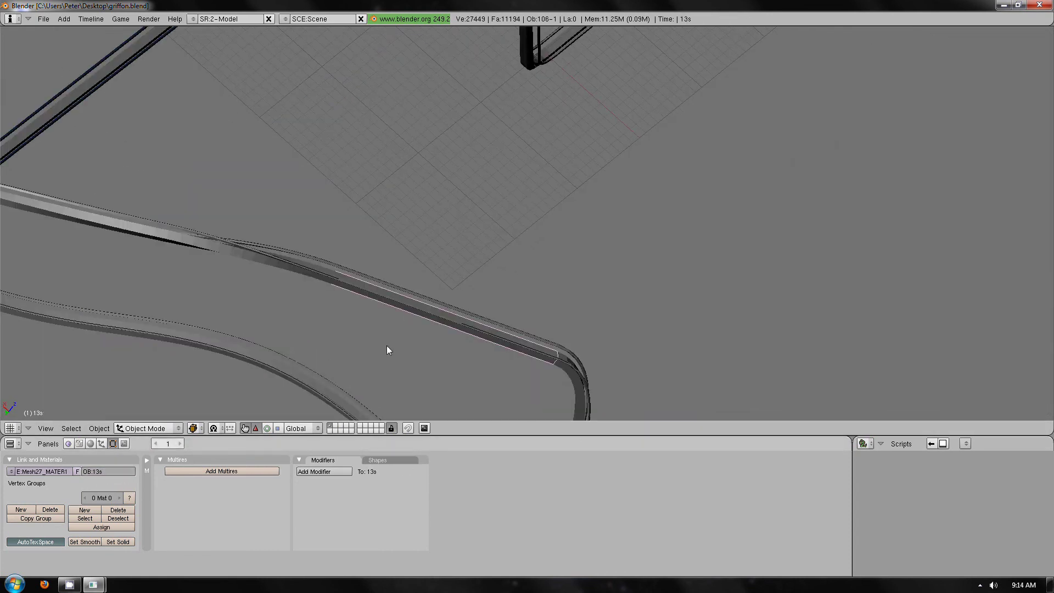
{"action": "left_click", "coordinate": [113, 472]}
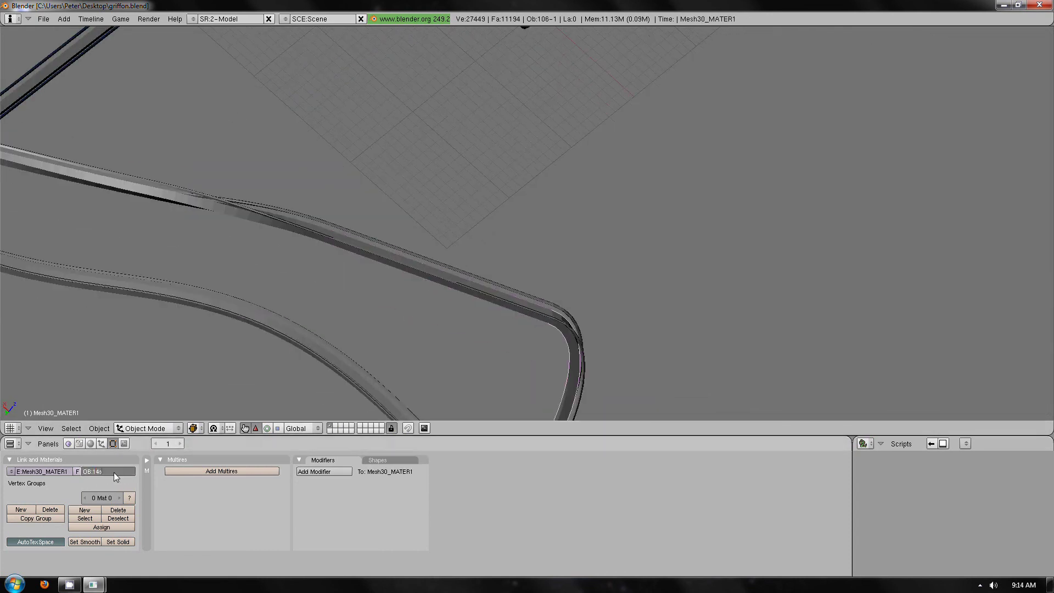
{"action": "type", "text": "14s"}
{"action": "key", "text": "Return"}
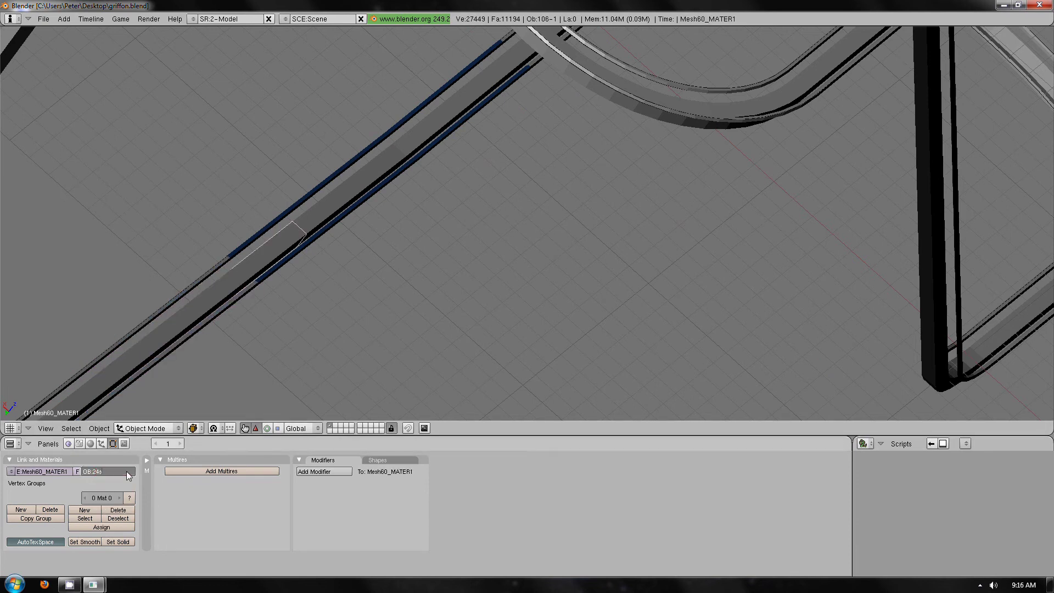
Step: Remove duplicate vertices on the Mesh59 rail, then loop-cut across the Mesh61 rail
{"action": "key", "text": "w"}
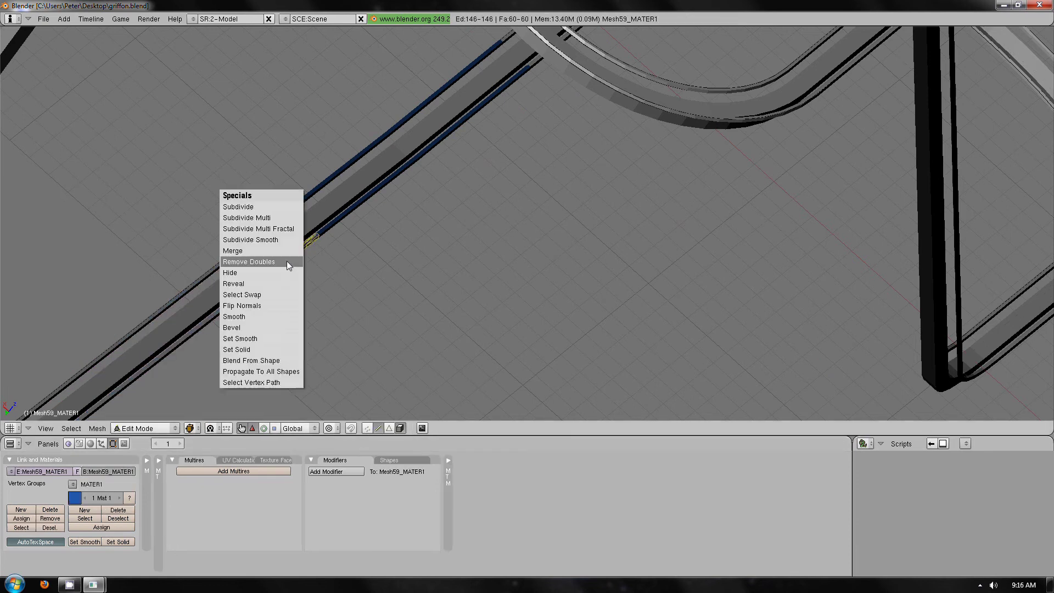
{"action": "left_click", "coordinate": [286, 261]}
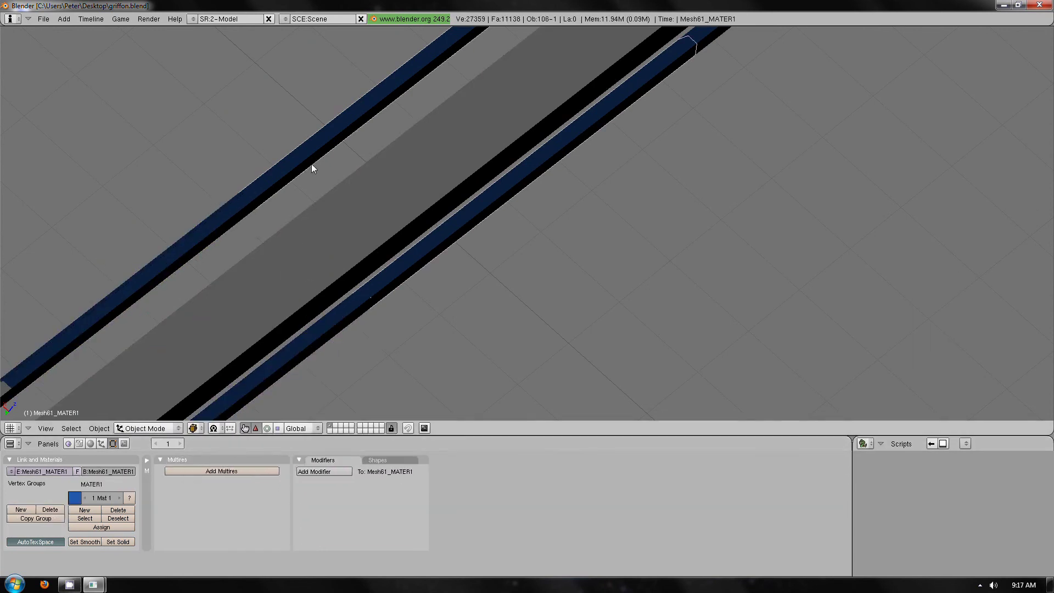
{"action": "key", "text": "Tab"}
{"action": "key", "text": "ctrl+r"}
{"action": "left_click", "coordinate": [900, 444]}
{"action": "left_click", "coordinate": [782, 421]}
Step: Apply a W-menu mesh operation to the Mesh61 rail and return to Object Mode
{"action": "key", "text": "Tab"}
{"action": "key", "text": "w"}
{"action": "left_click", "coordinate": [452, 301]}
{"action": "key", "text": "Tab"}
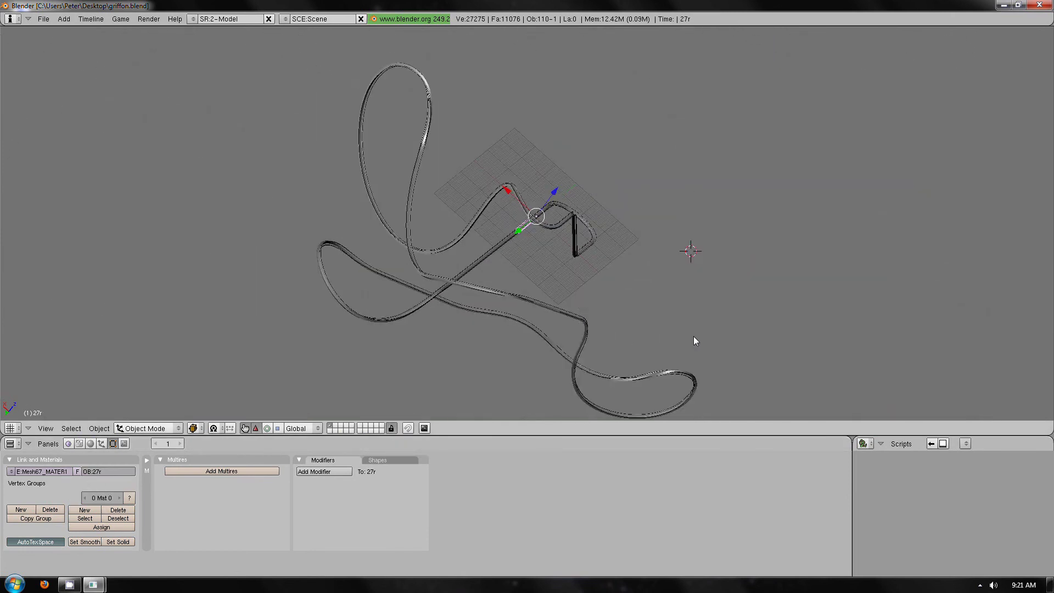
Step: Orbit, pan and zoom to view the entire roller coaster track layout
{"action": "middle_click_drag", "start_coordinate": [693, 336], "coordinate": [576, 277]}
{"action": "middle_click_drag", "start_coordinate": [571, 227], "coordinate": [538, 274], "text": "shift"}
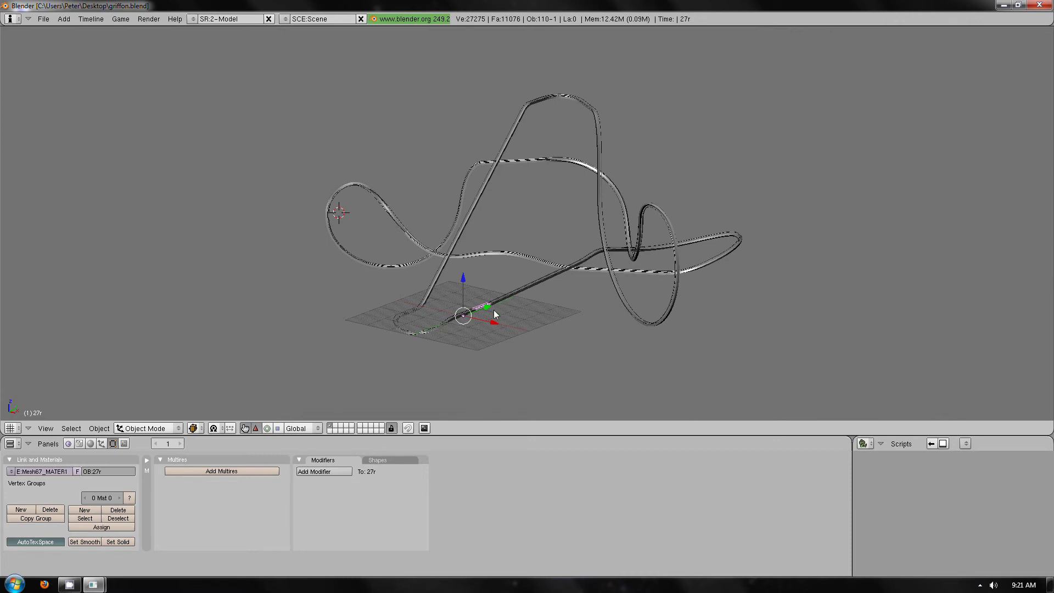
{"action": "scroll", "coordinate": [443, 312], "scroll_direction": "up", "scroll_amount": 2}
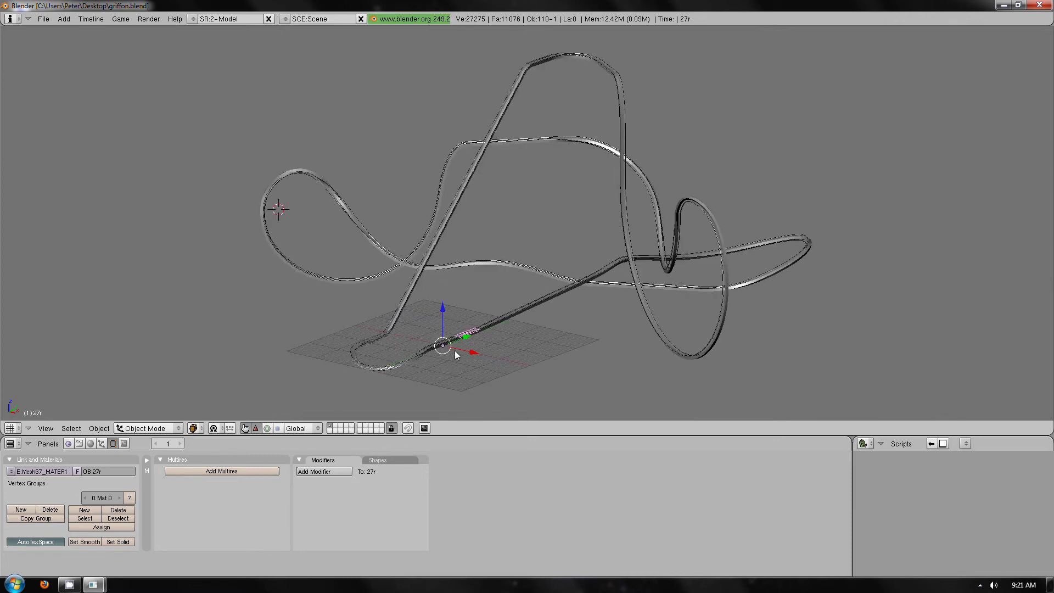